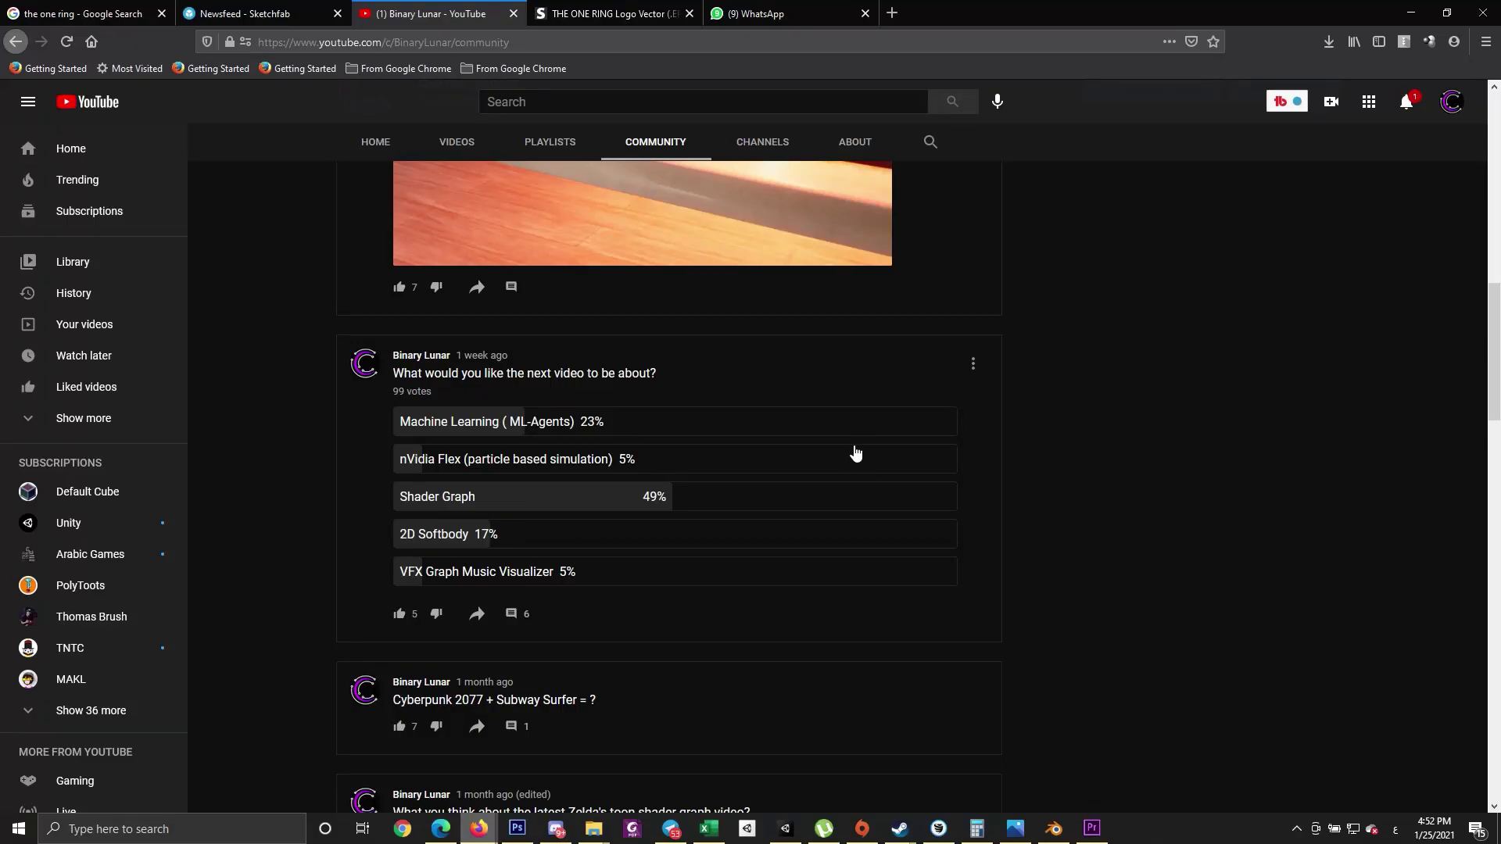
- Review the channel's community poll on the next video topic and the One Ring preview post
scroll(855, 448, down, 2)
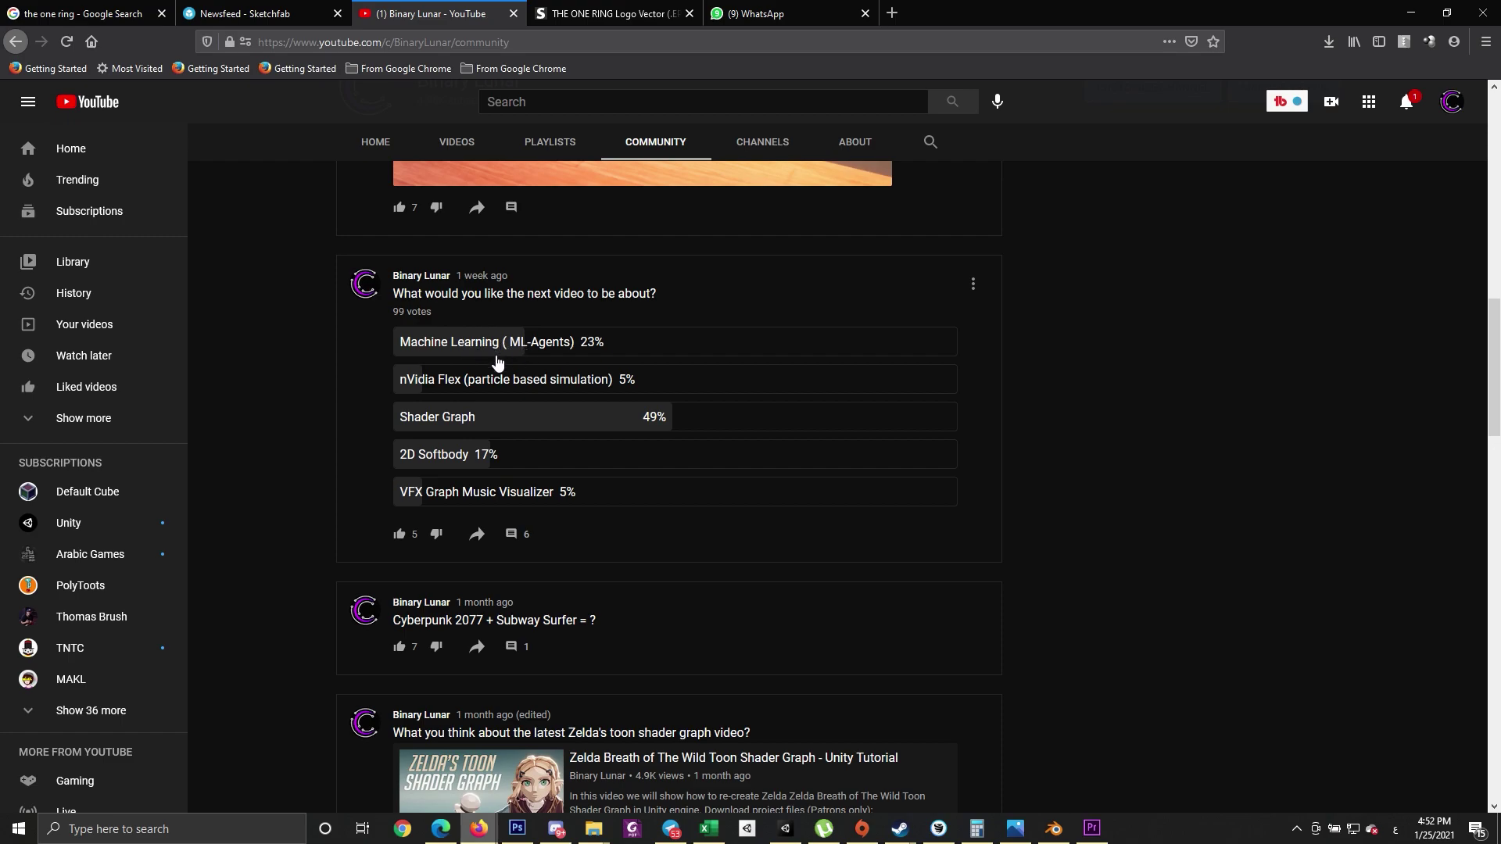
drag(404, 423, 490, 435)
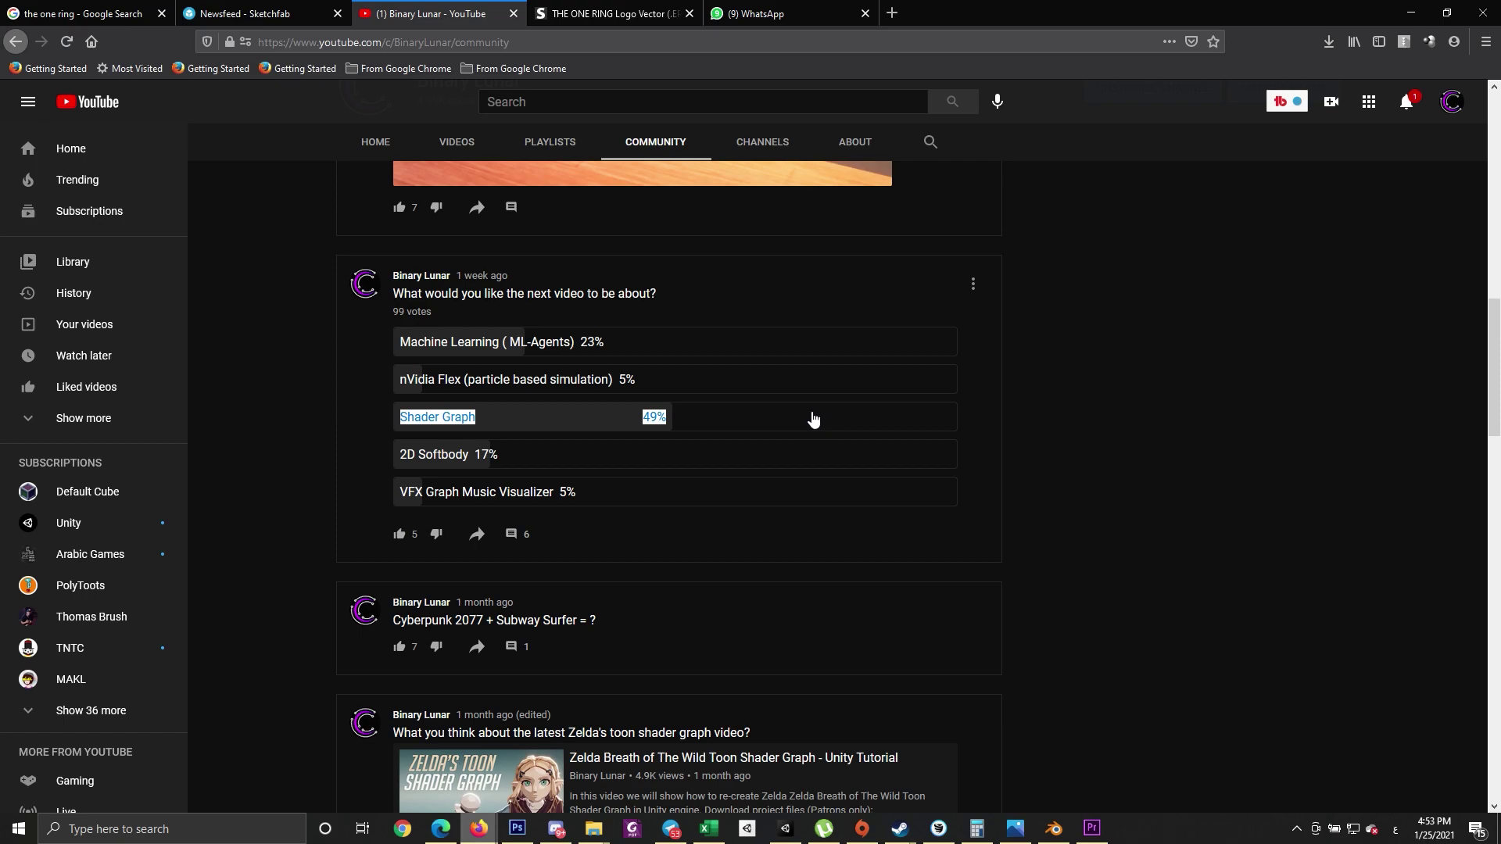
scroll(870, 455, up, 5)
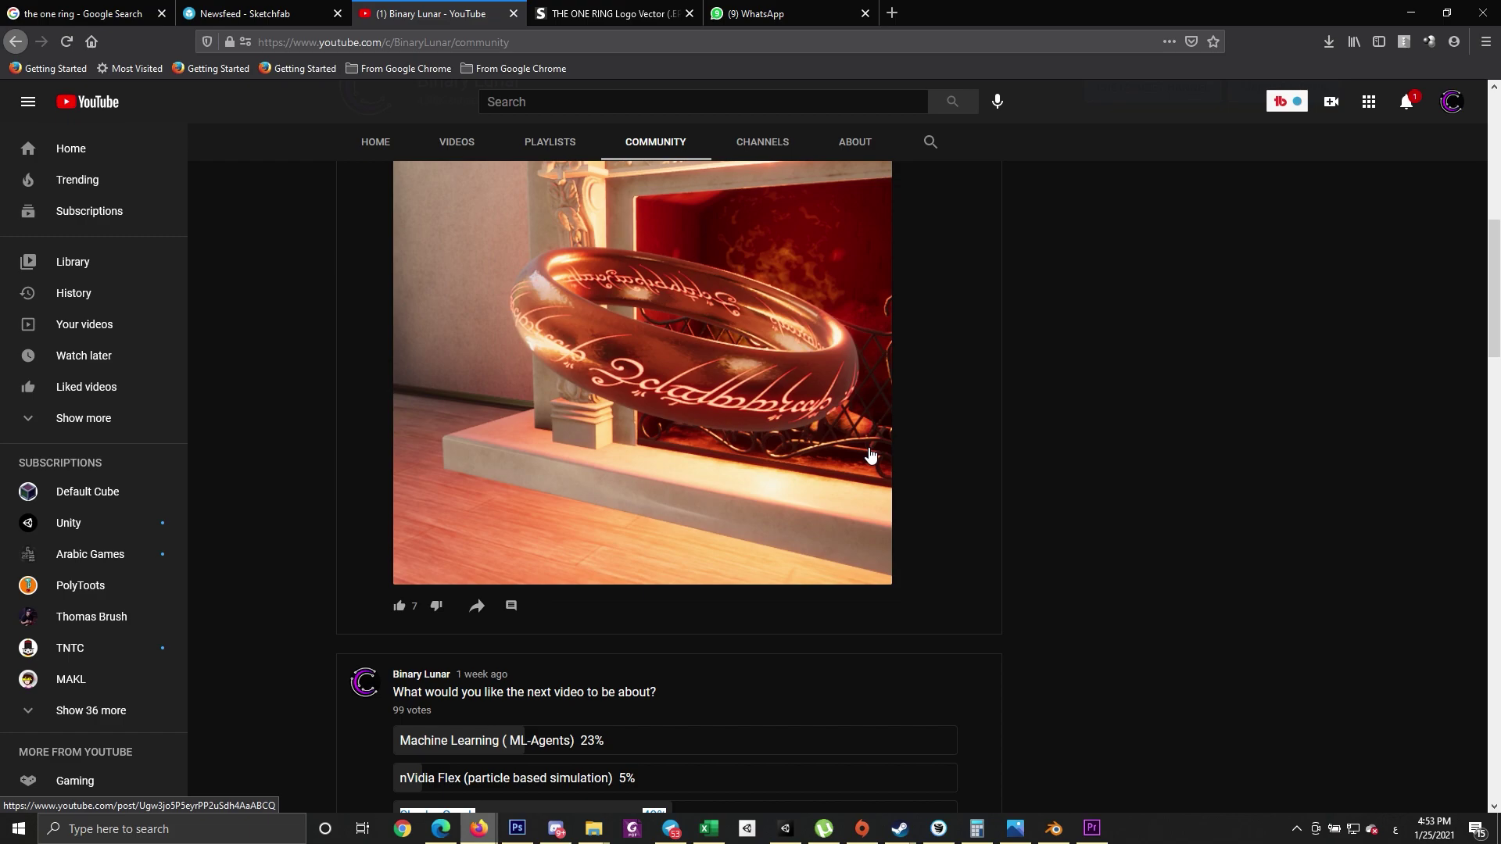
scroll(945, 468, down, 1)
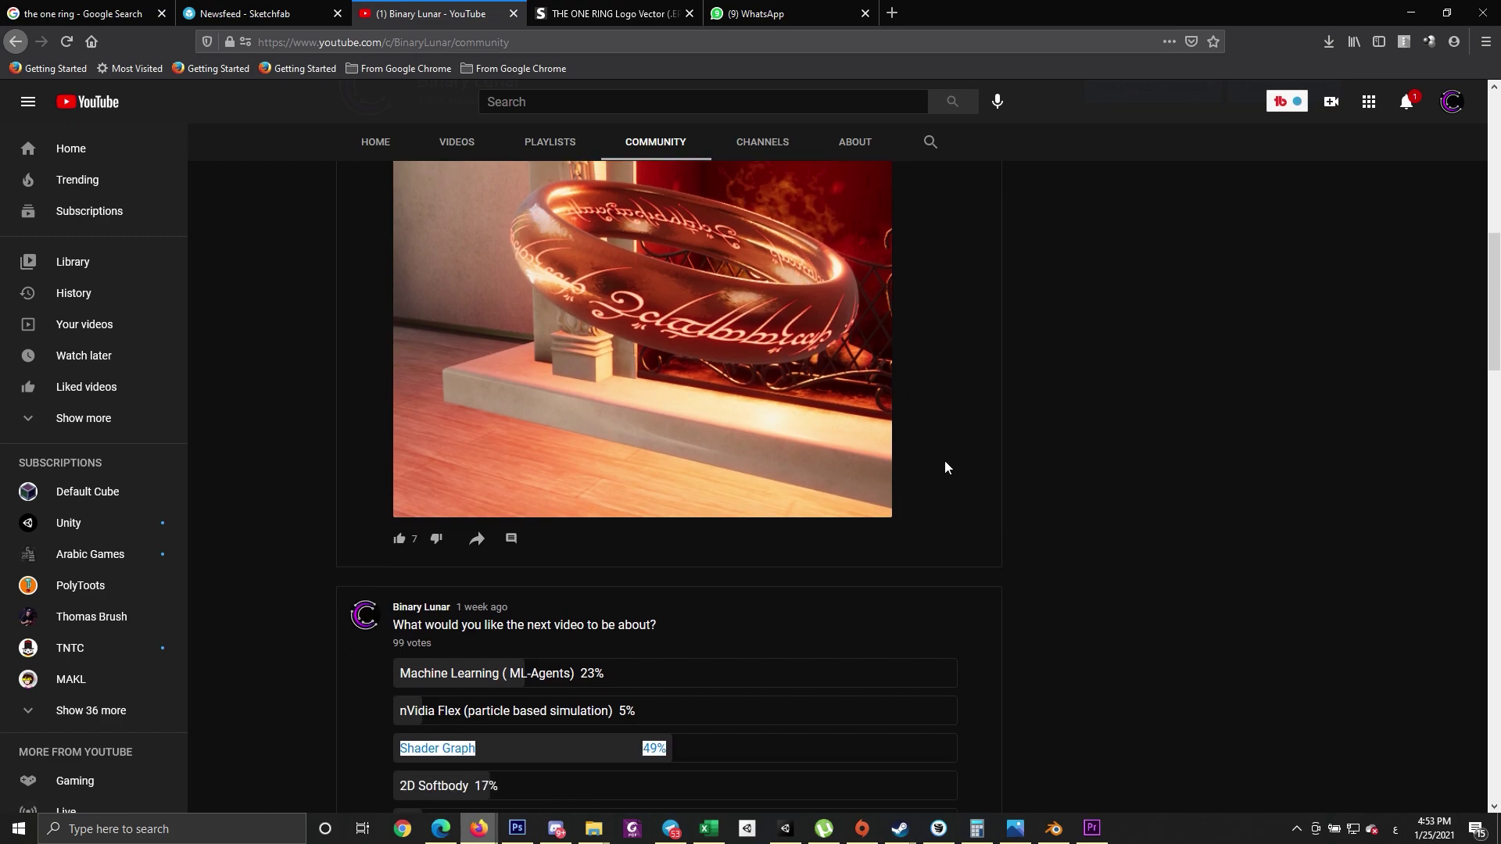
scroll(945, 468, up, 2)
scroll(945, 463, up, 1)
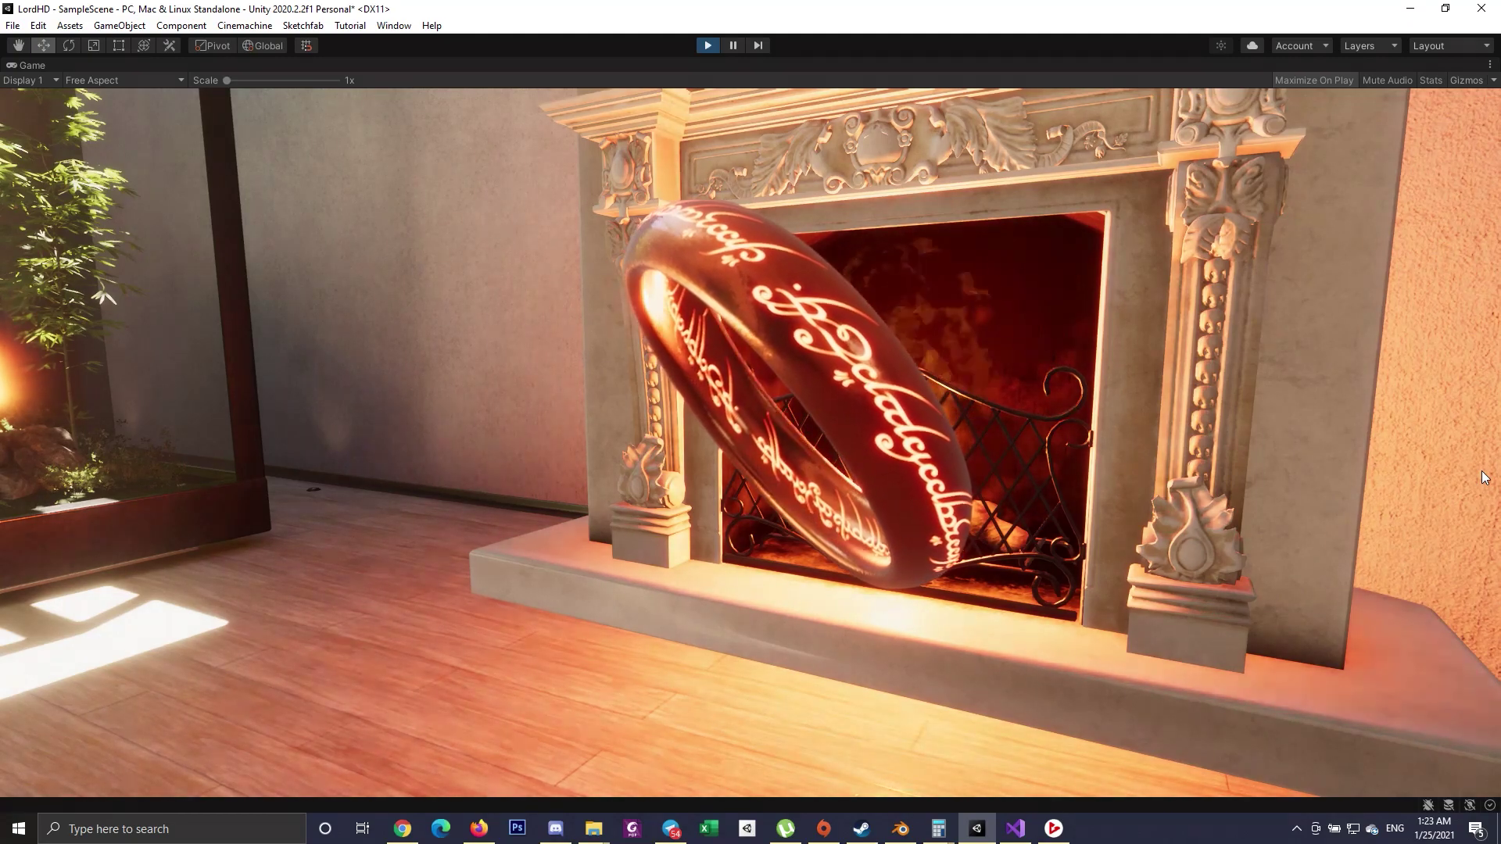
- Switch to the browser and open the store model "The One Ring (Lord of the Rings)" on Sketchfab
key(alt)
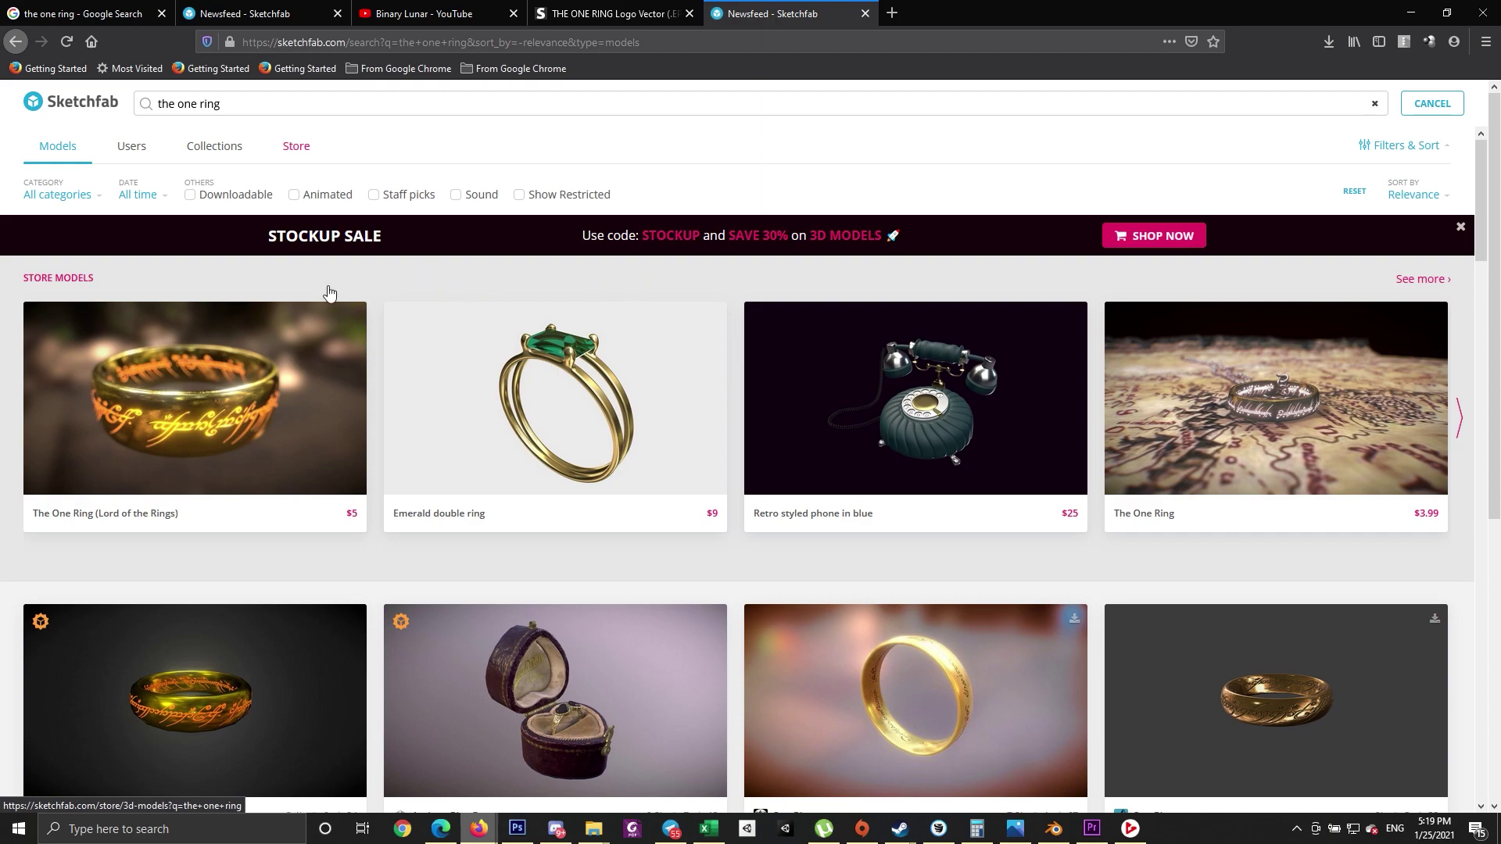
click(313, 398)
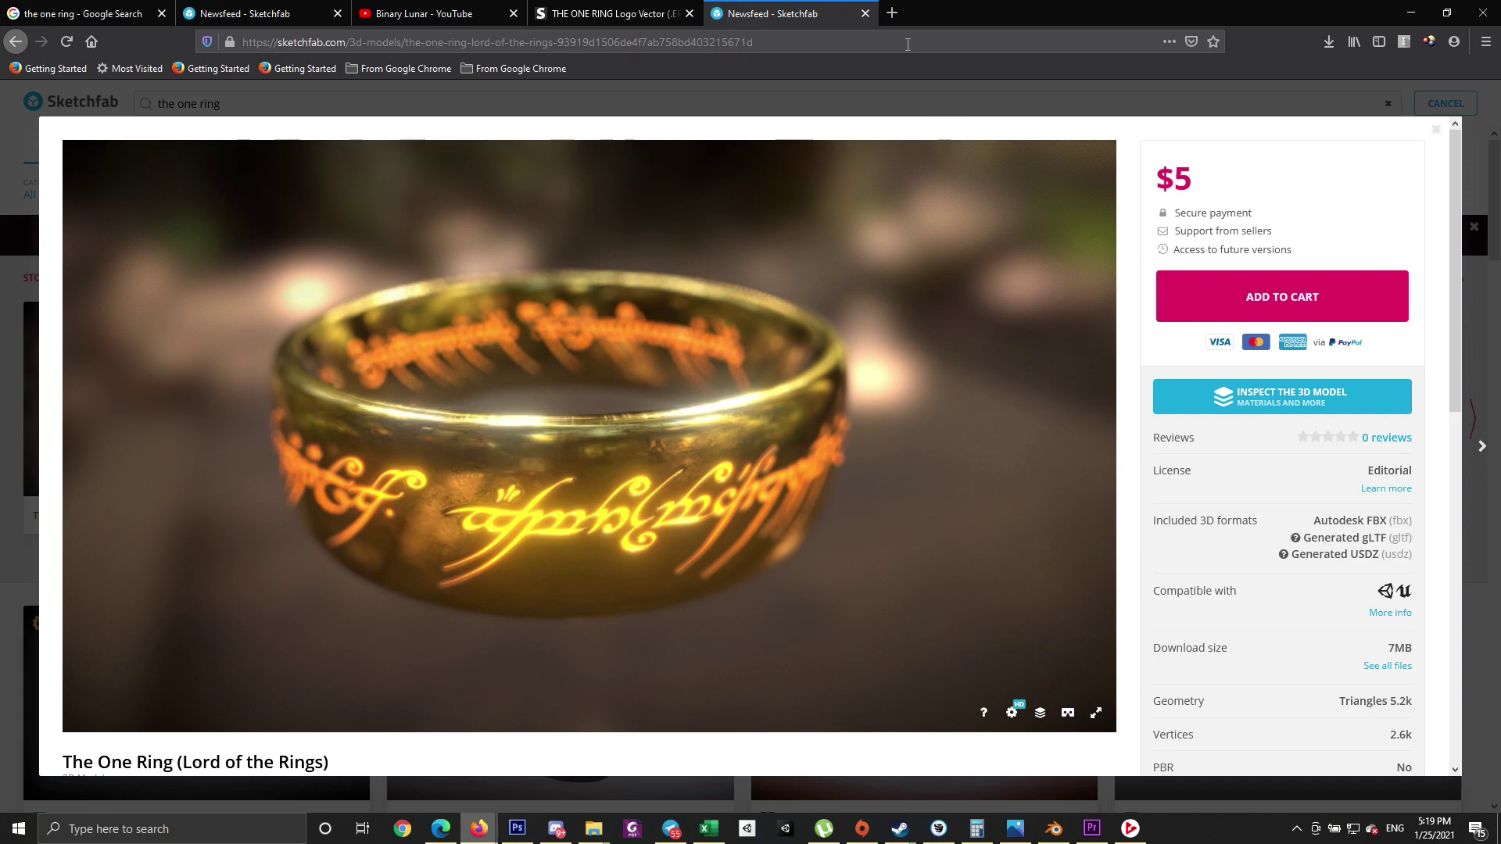
- Search the web for "blender" in a new tab and open the blender.org home page
click(891, 13)
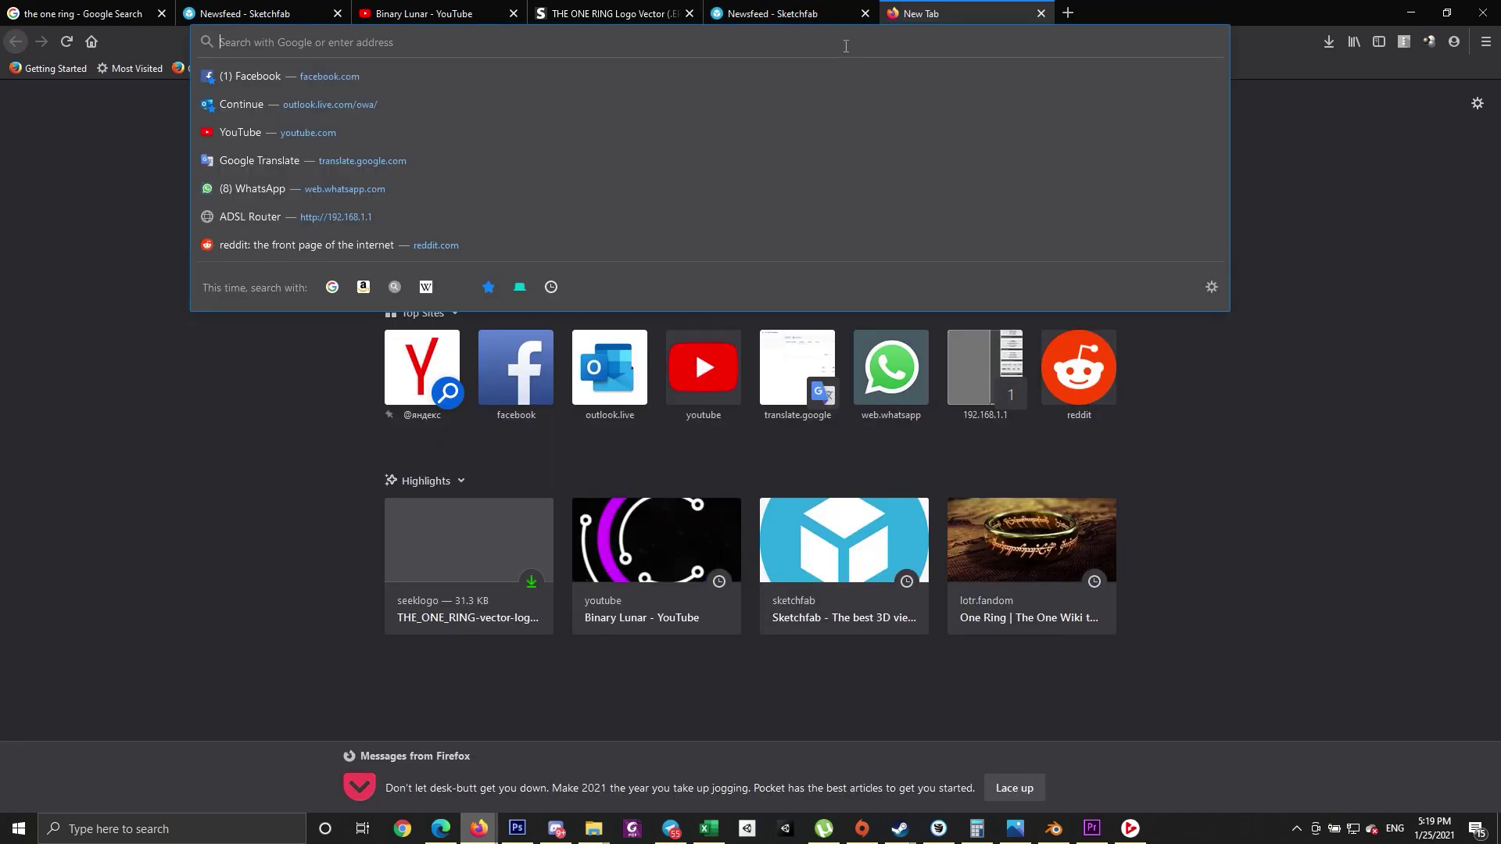
text(blender)
key(Return)
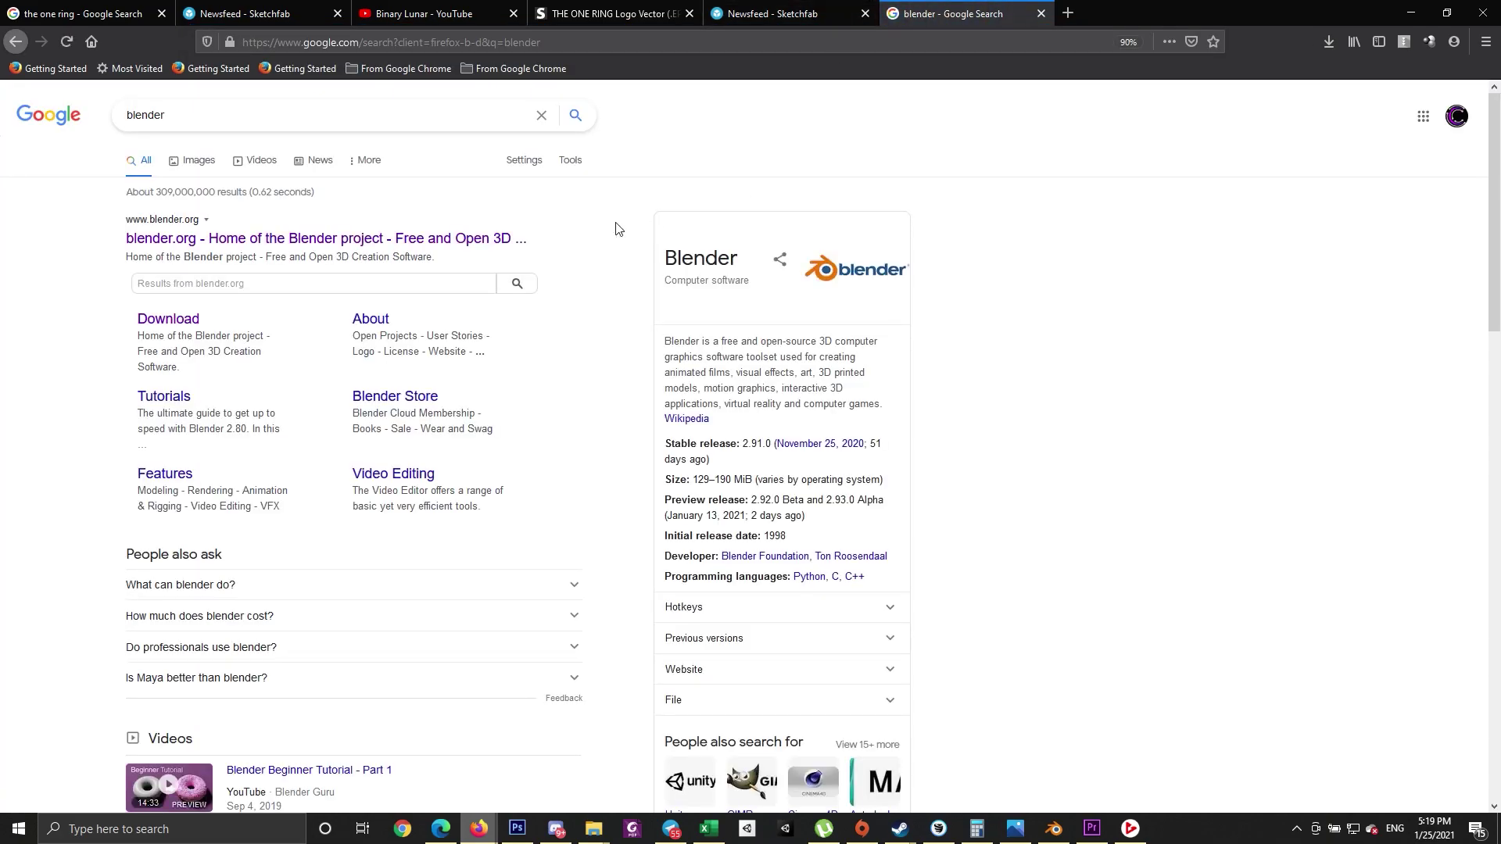
click(446, 239)
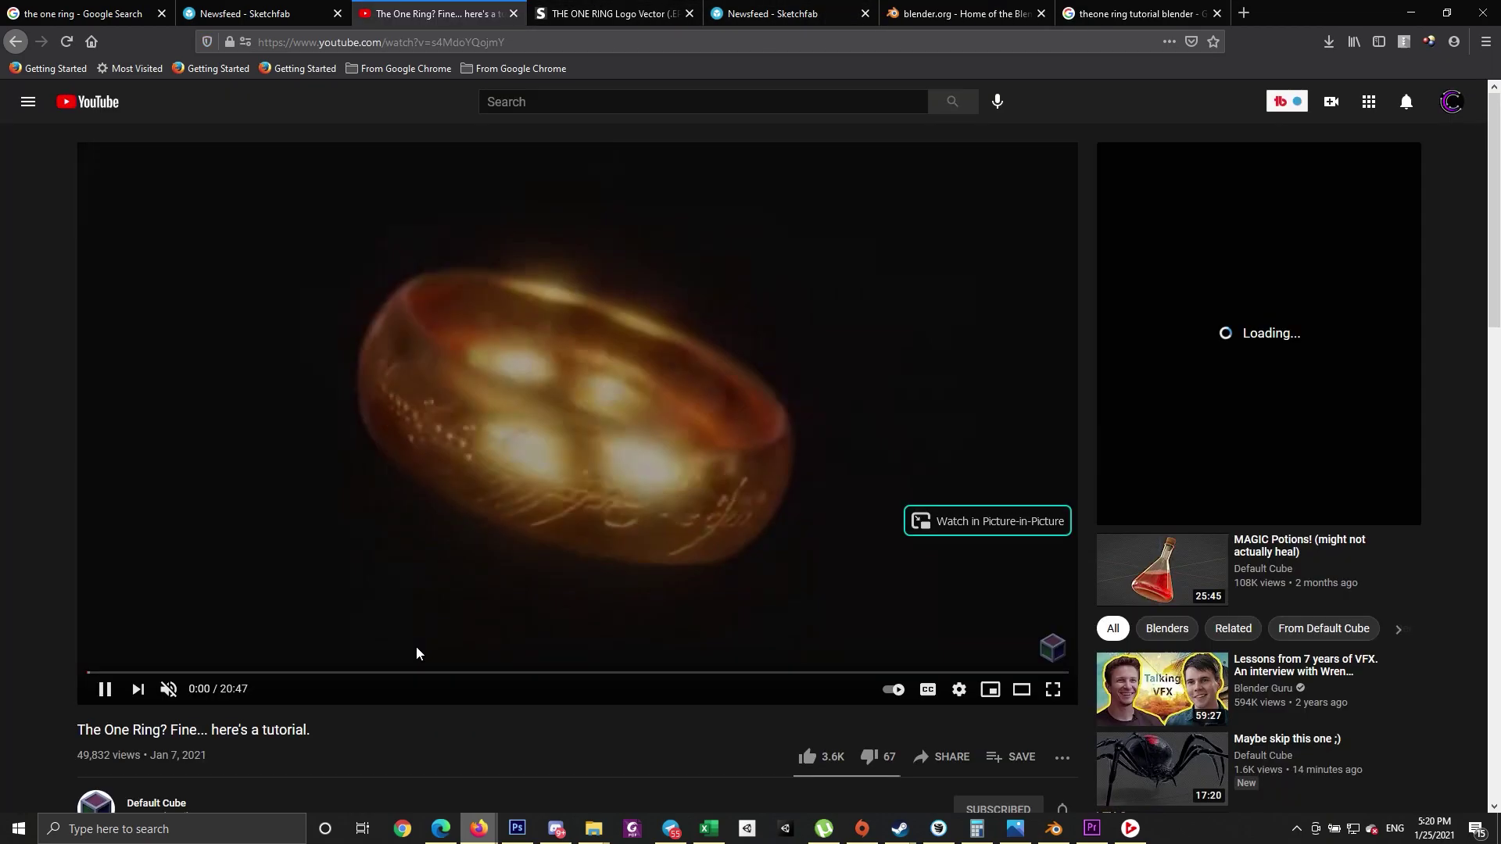
- View the page of the video "The One Ring? Fine... here's a tutorial." and pause its playback
scroll(416, 654, down, 1)
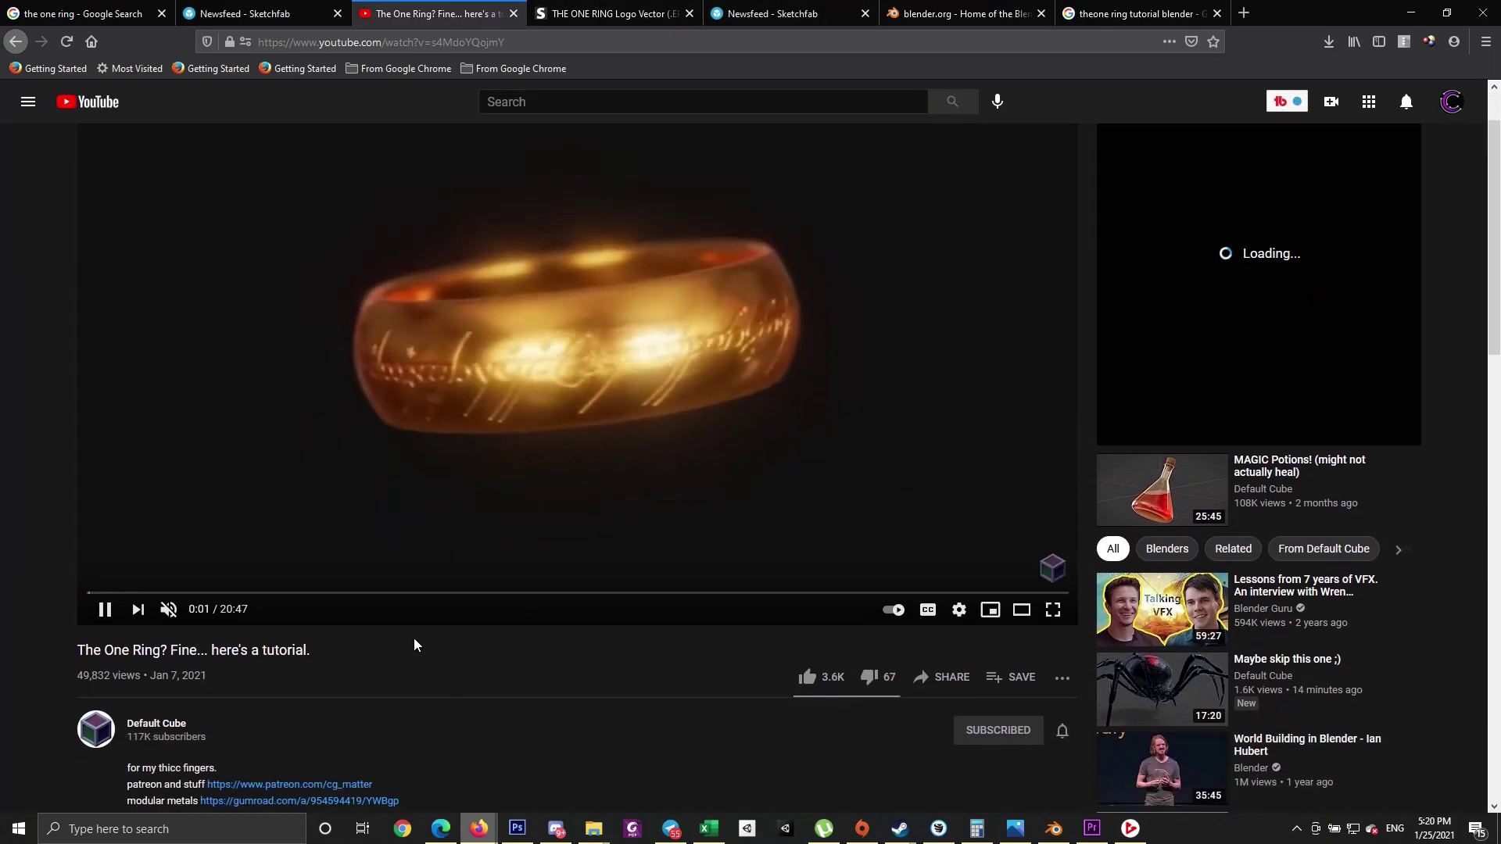
scroll(415, 640, up, 1)
scroll(403, 615, down, 1)
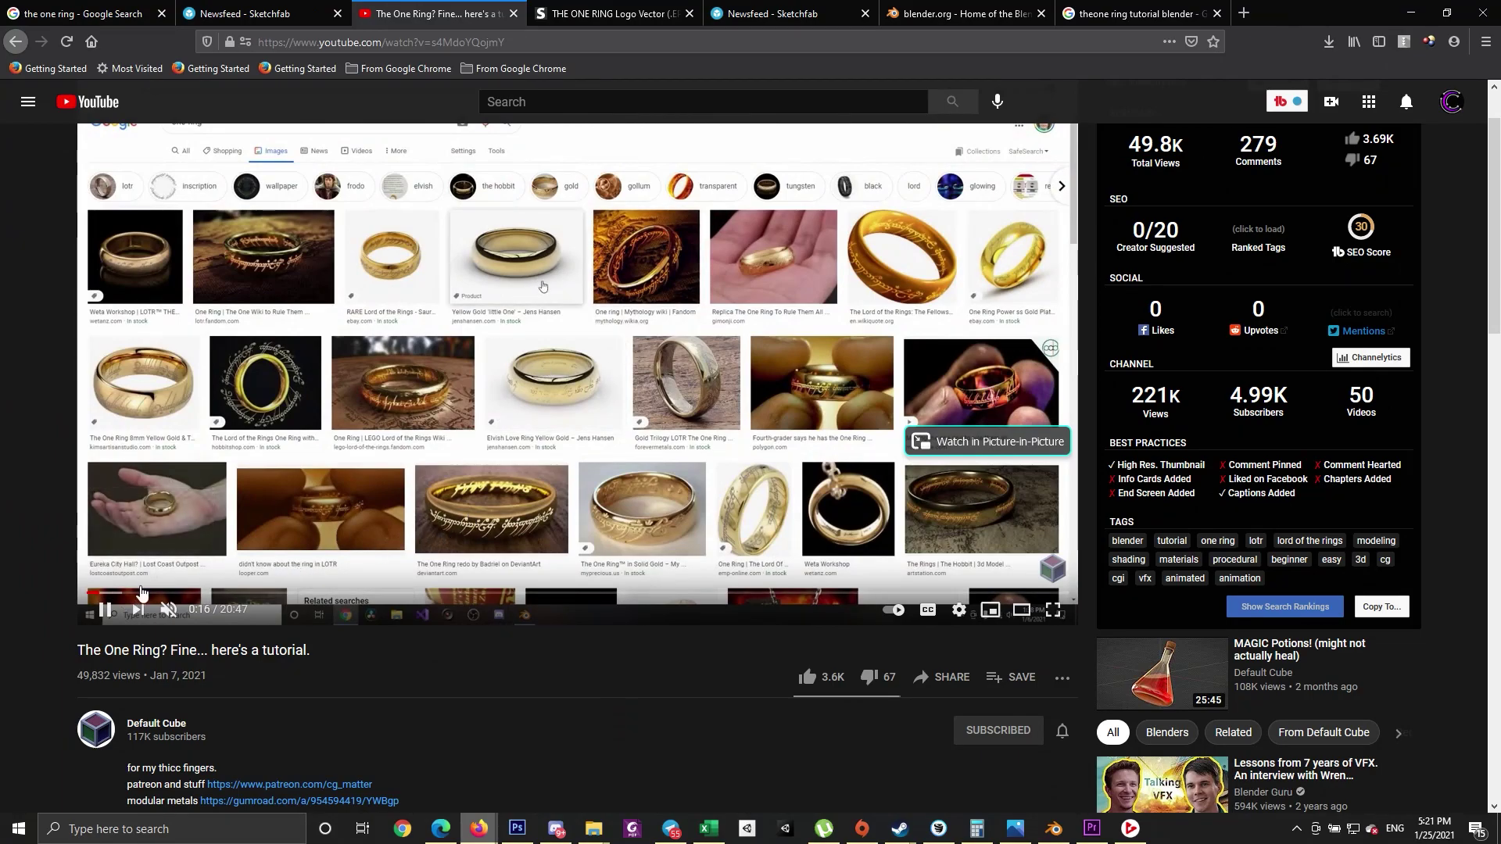
click(106, 613)
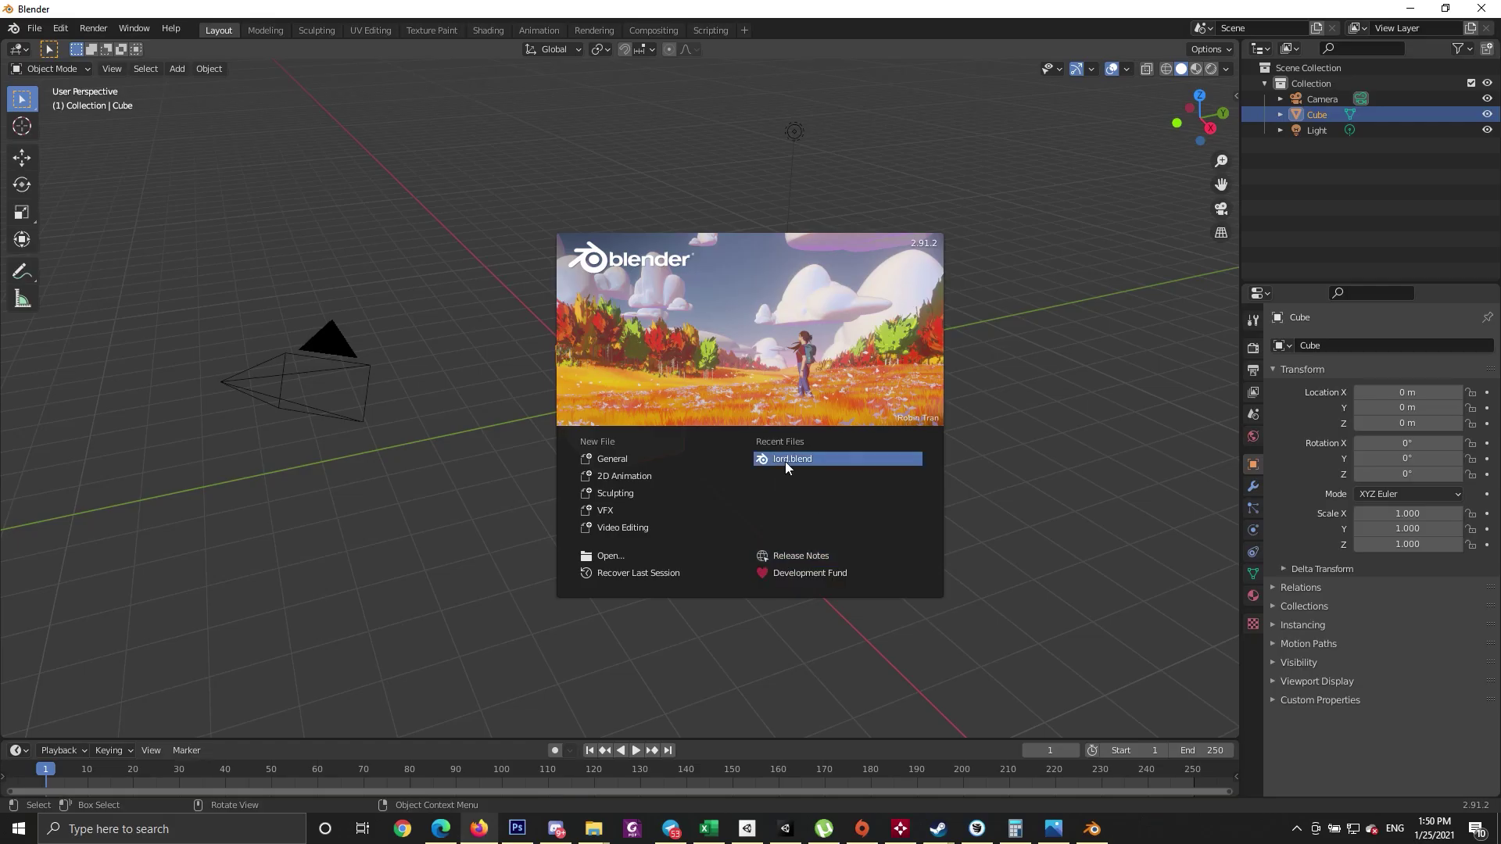
- In Blender, start a new General file and delete the default cube
click(621, 462)
right_click(688, 391)
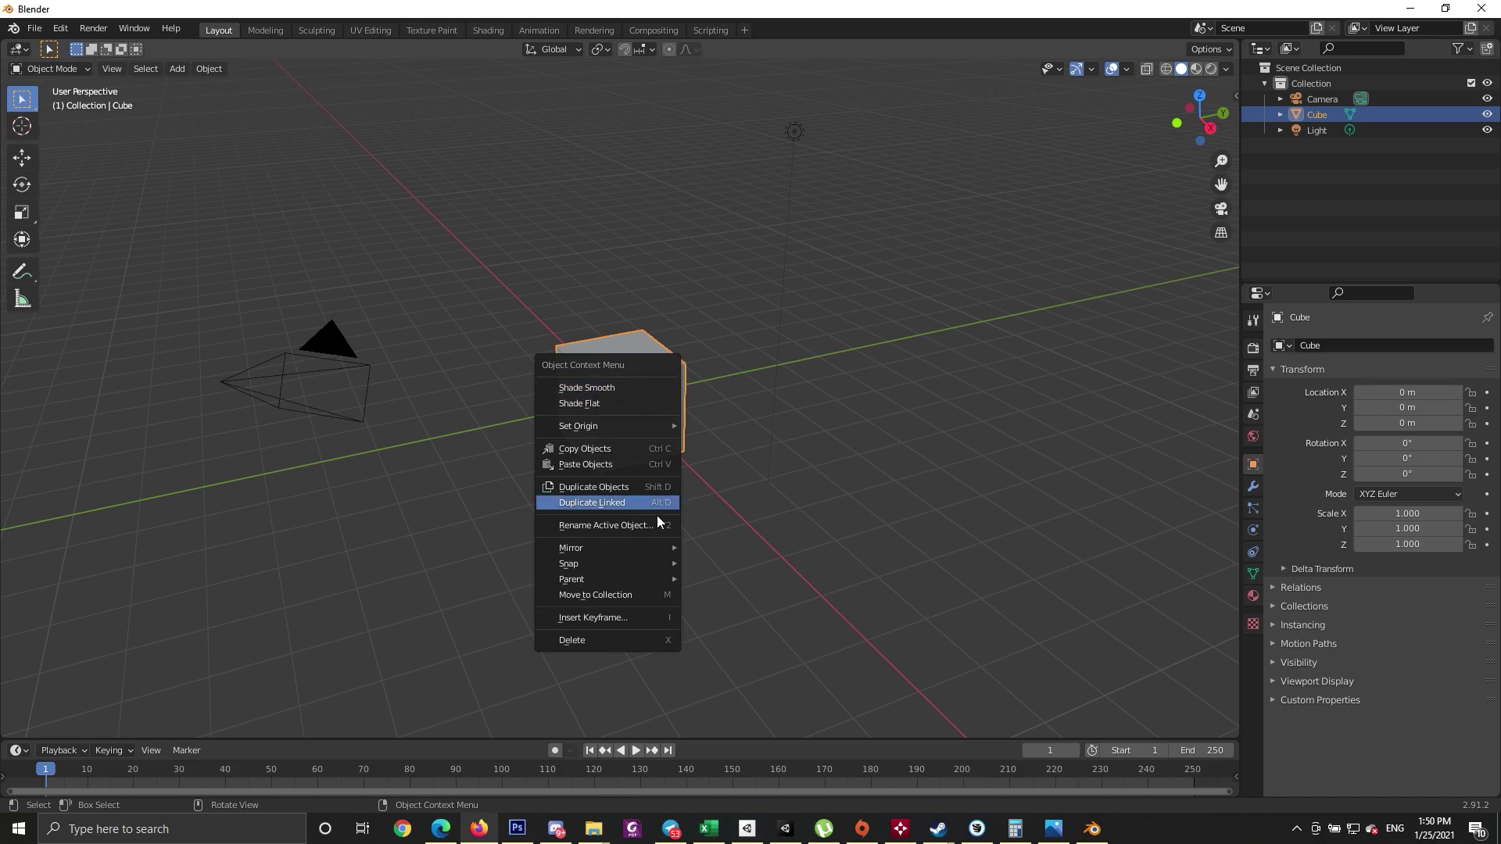
click(619, 649)
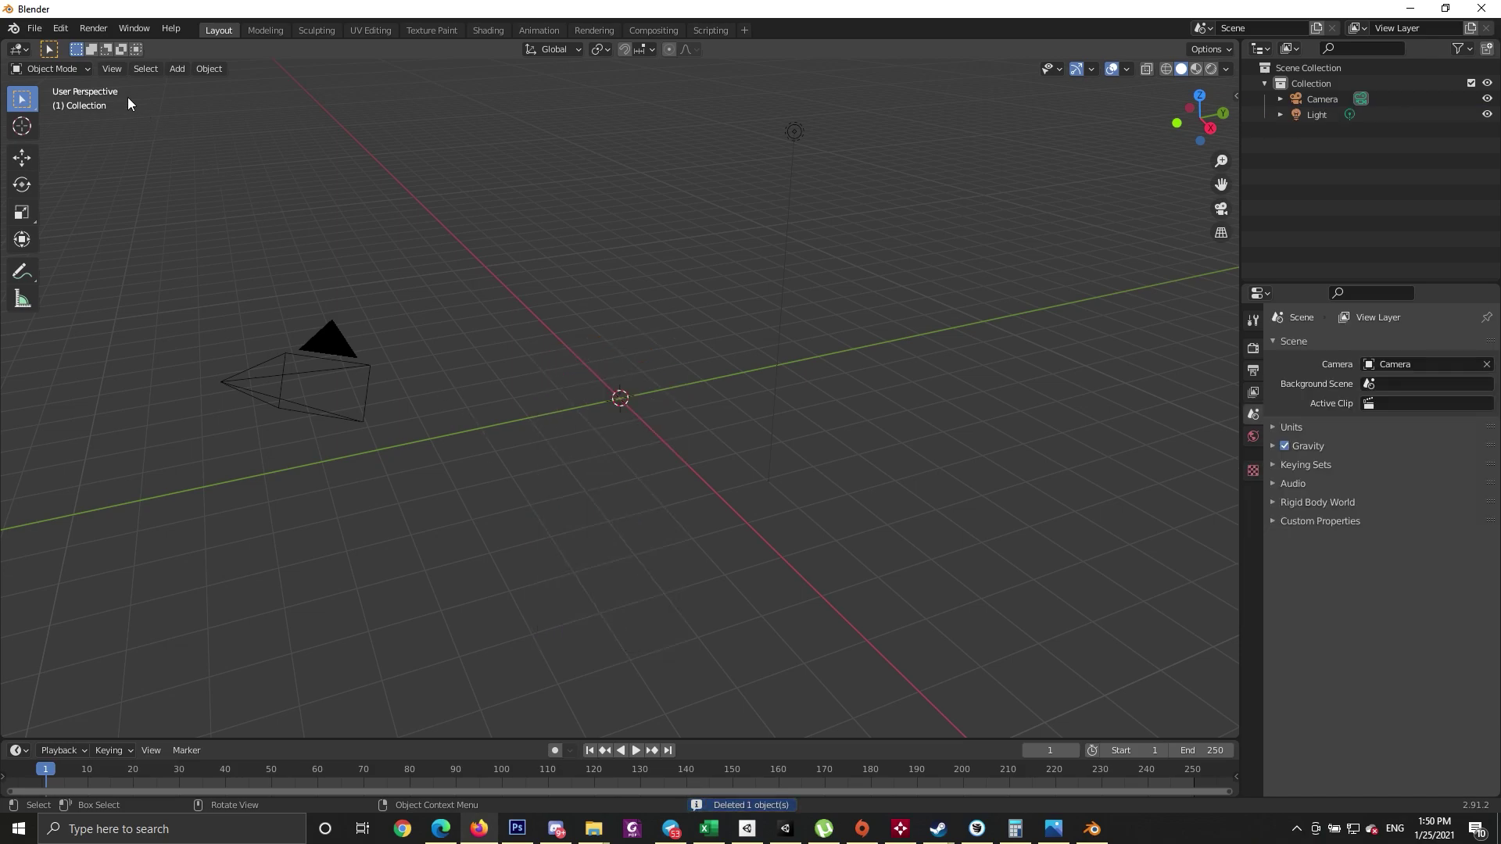
click(142, 68)
mouse_move(174, 72)
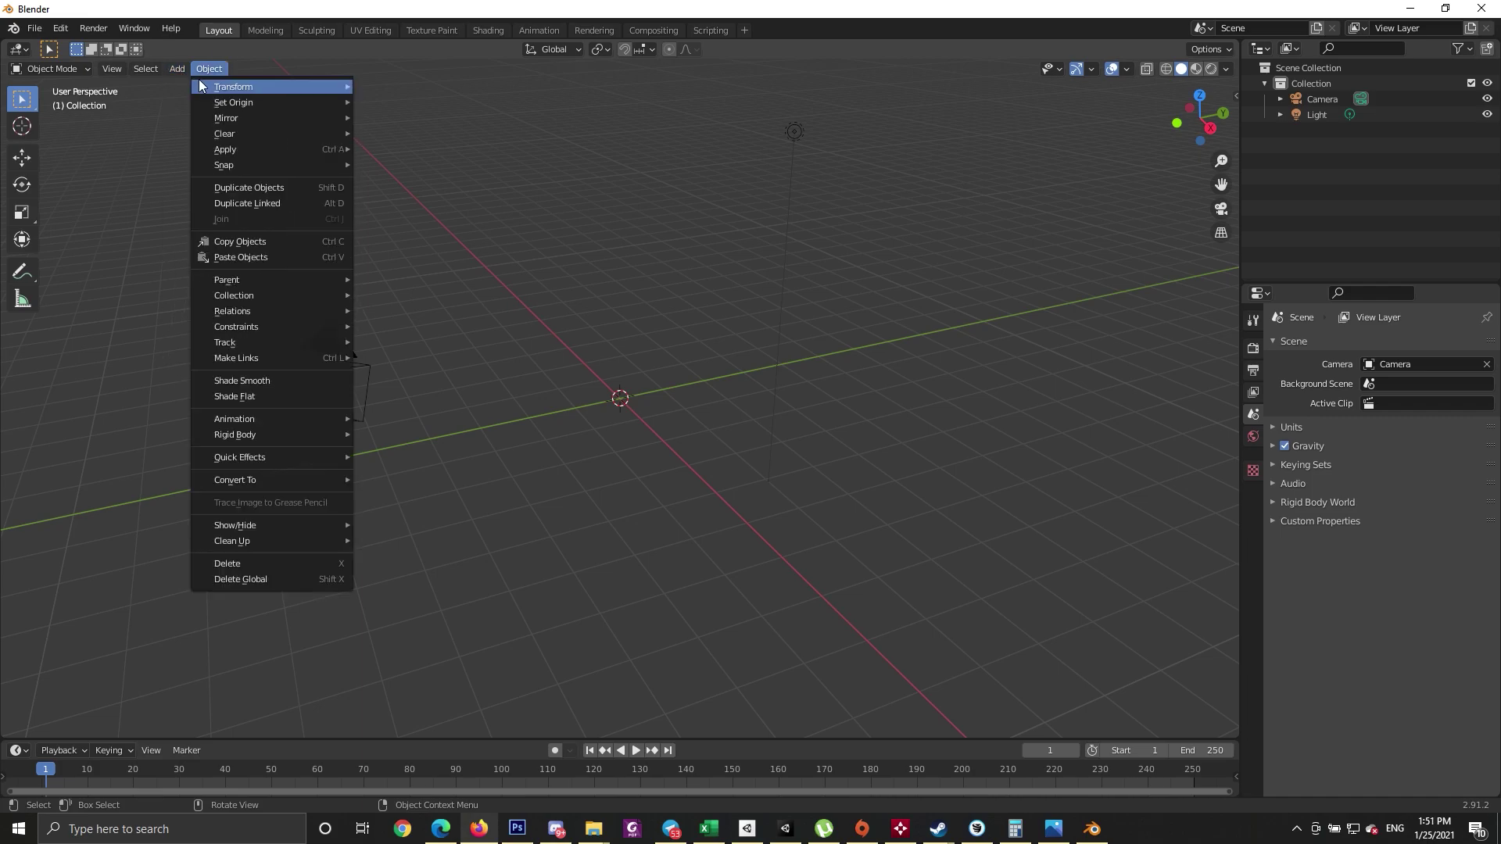
click(391, 165)
scroll(720, 348, up, 5)
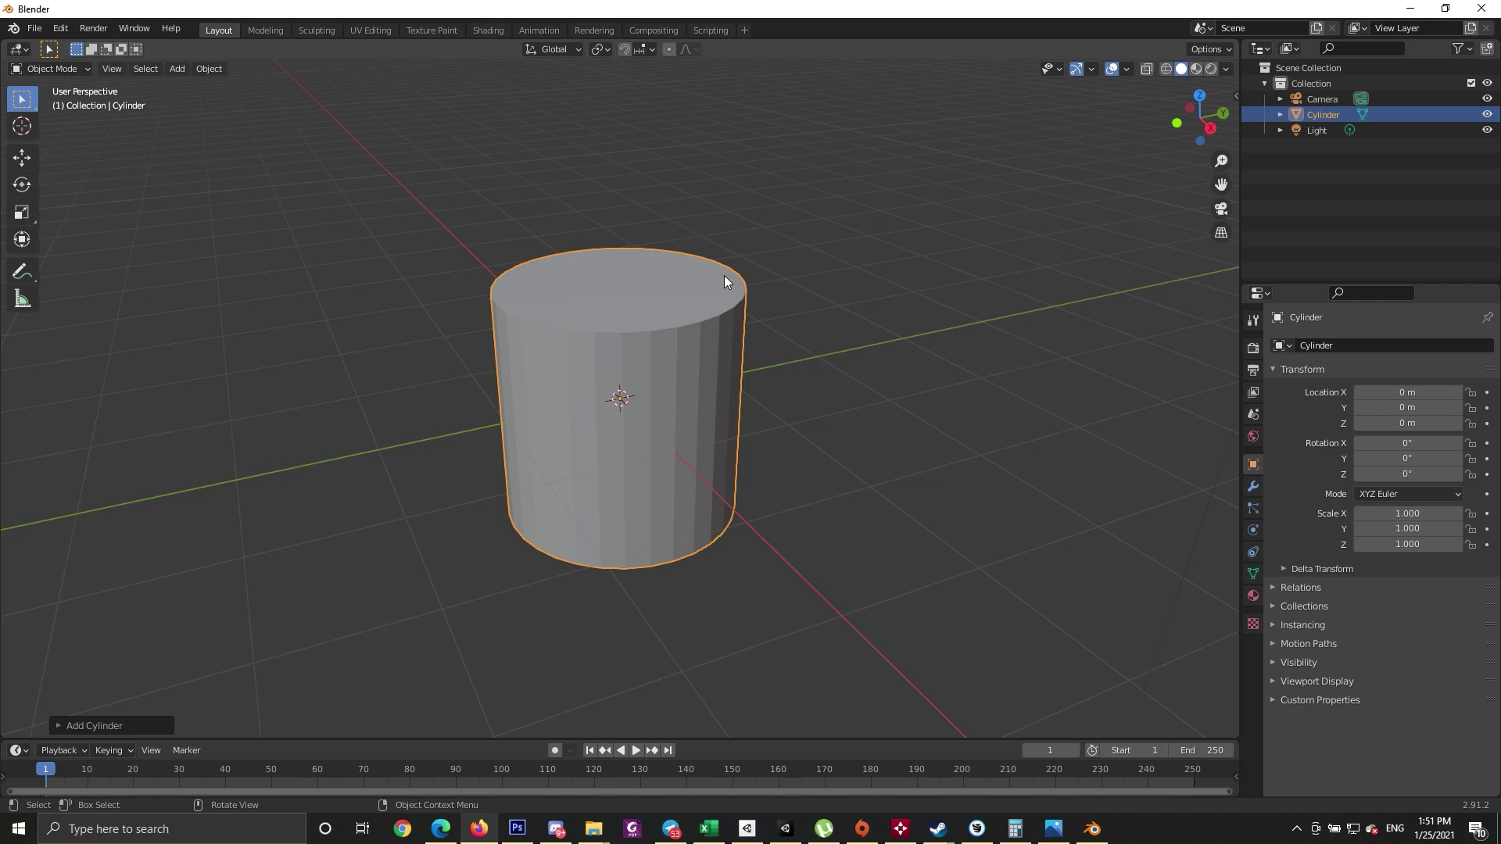
key(ctrl+z)
- Add a cylinder mesh to the scene and enter Edit Mode on it
click(176, 69)
mouse_move(203, 86)
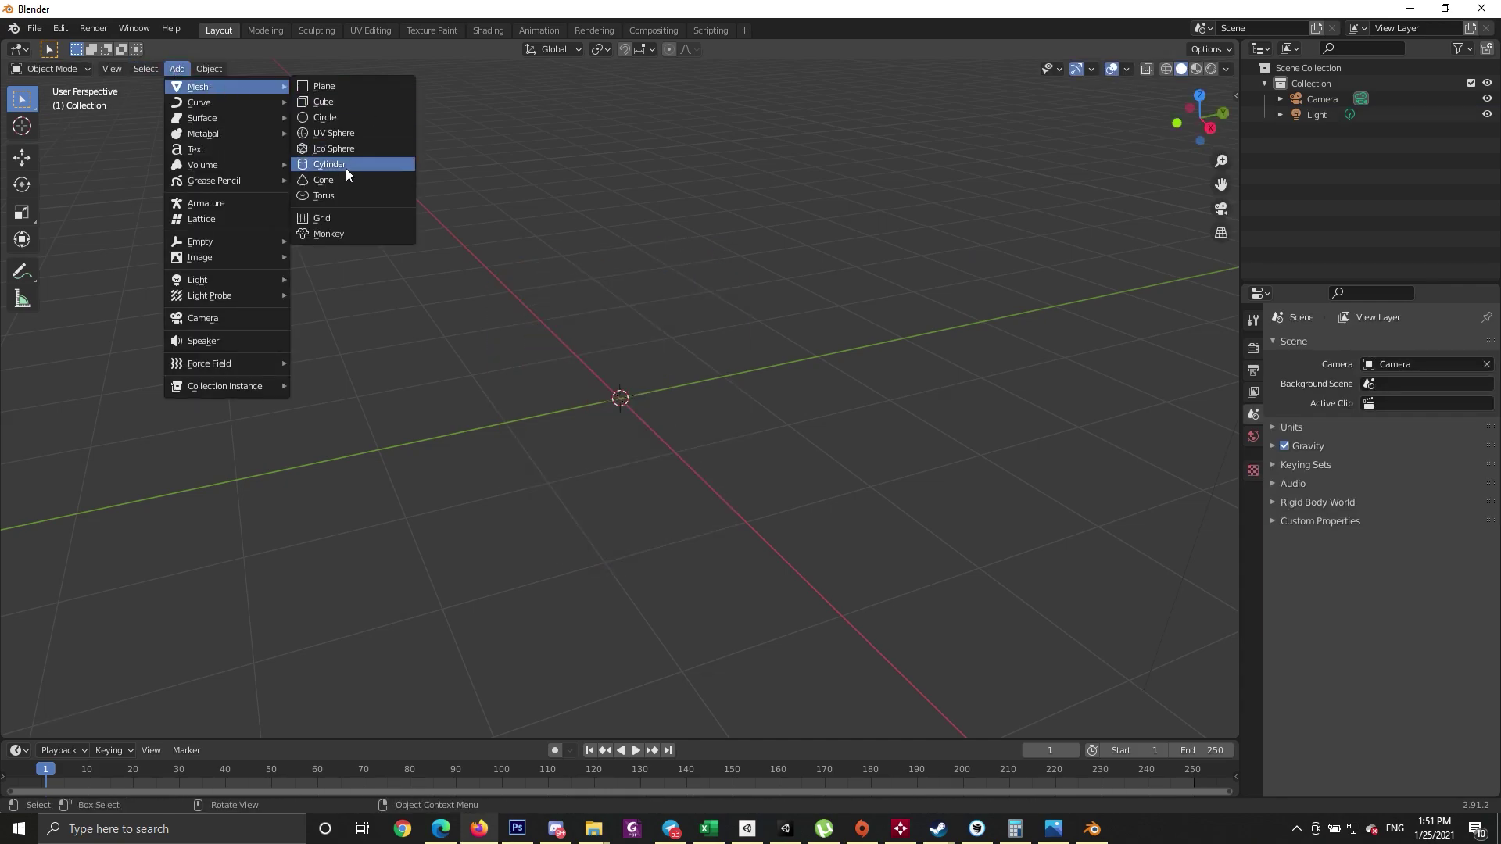
click(346, 167)
click(21, 212)
click(51, 69)
click(48, 111)
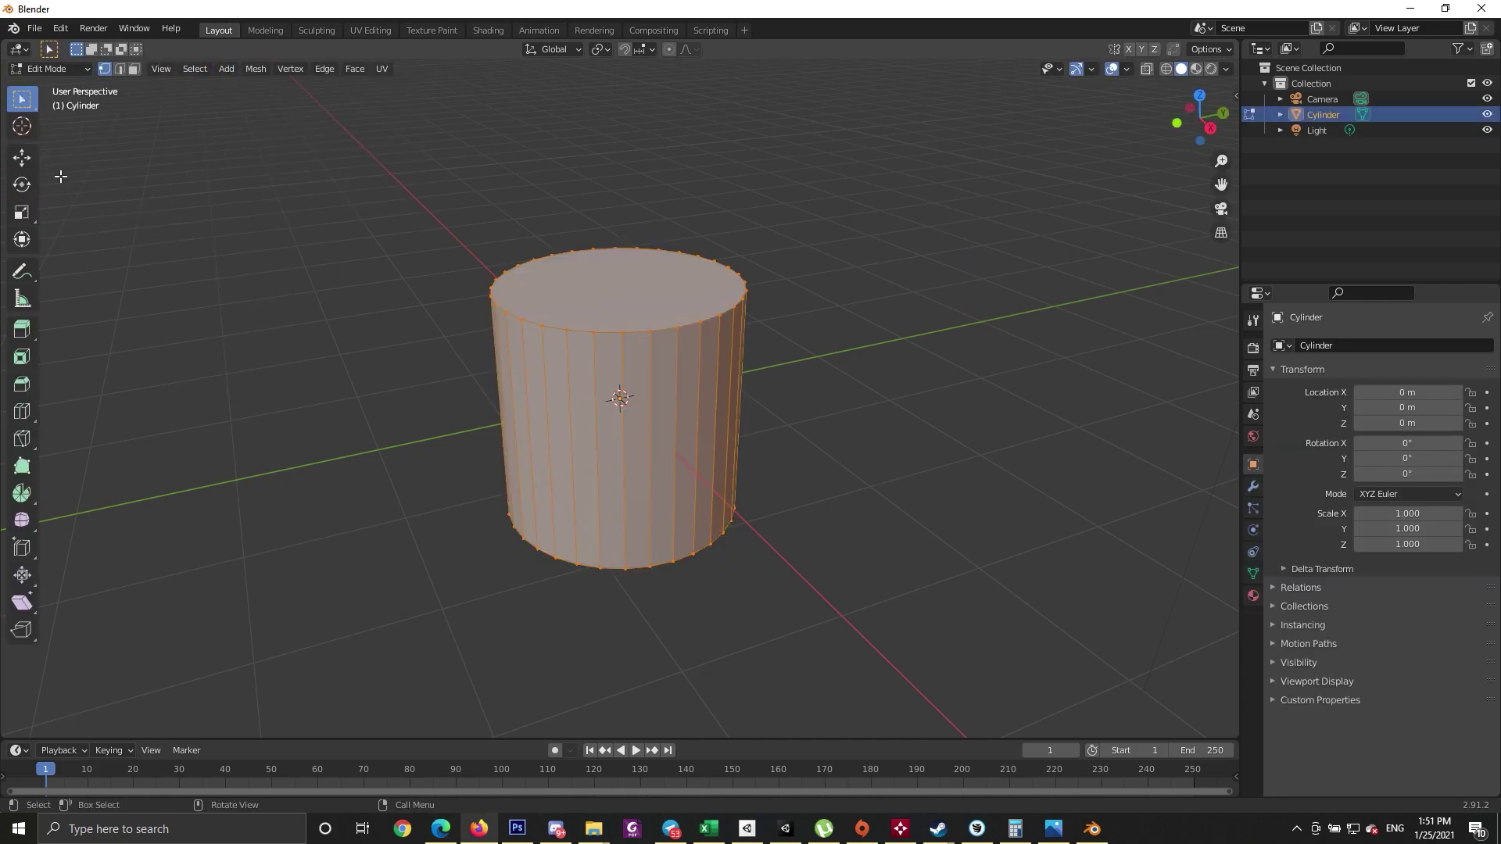
- Scale the cylinder down along the Z axis into a low, flat band, refining its height in a straight-on view
click(21, 212)
drag(618, 344, 618, 368)
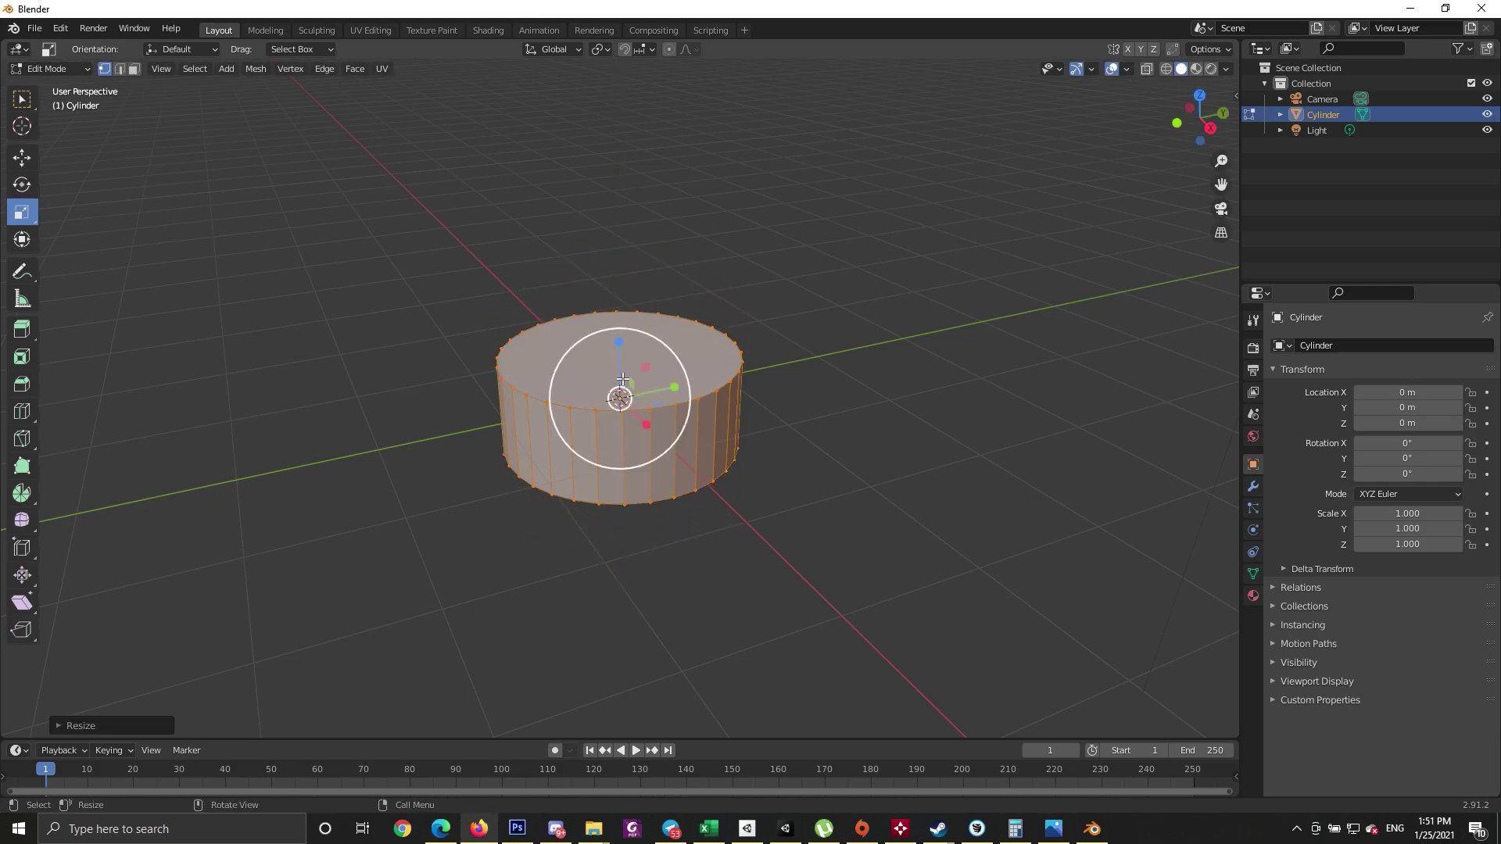
click(1224, 113)
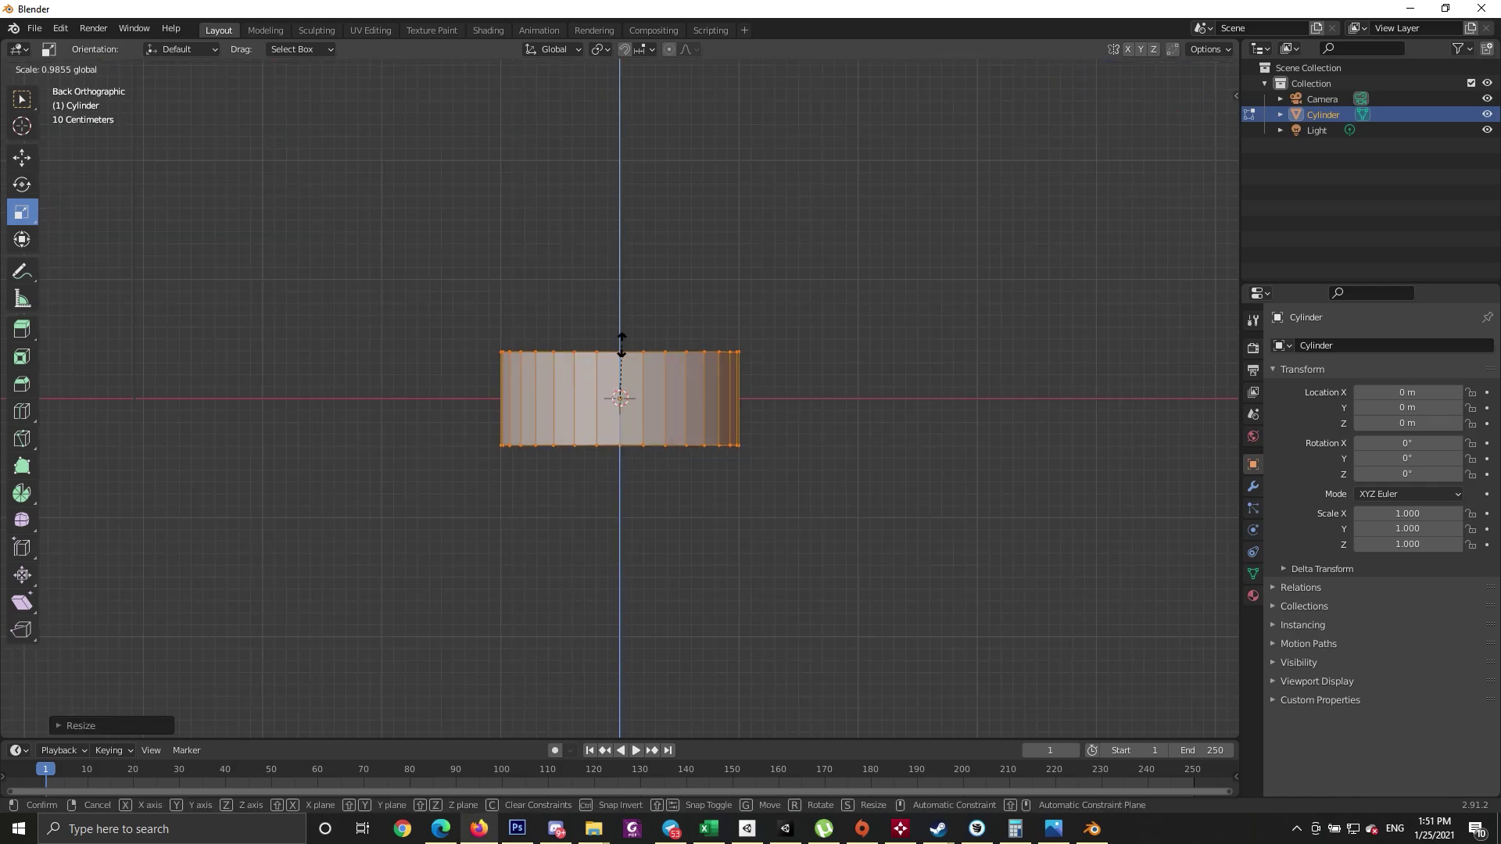
drag(619, 337, 619, 347)
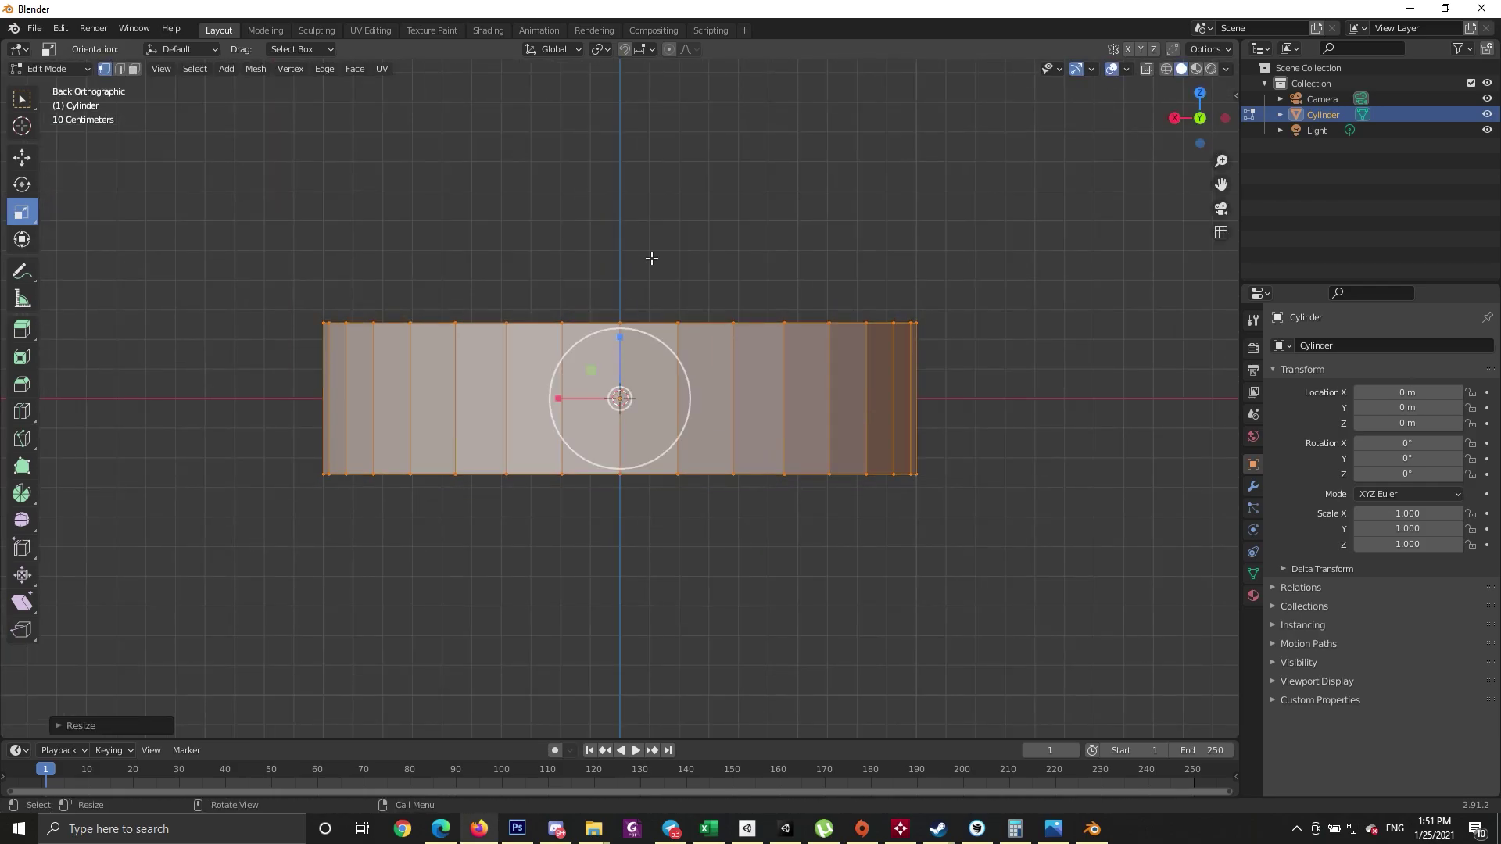
- In face selection mode, delete the cylinder's top cap face
middle_drag(663, 231, 659, 269)
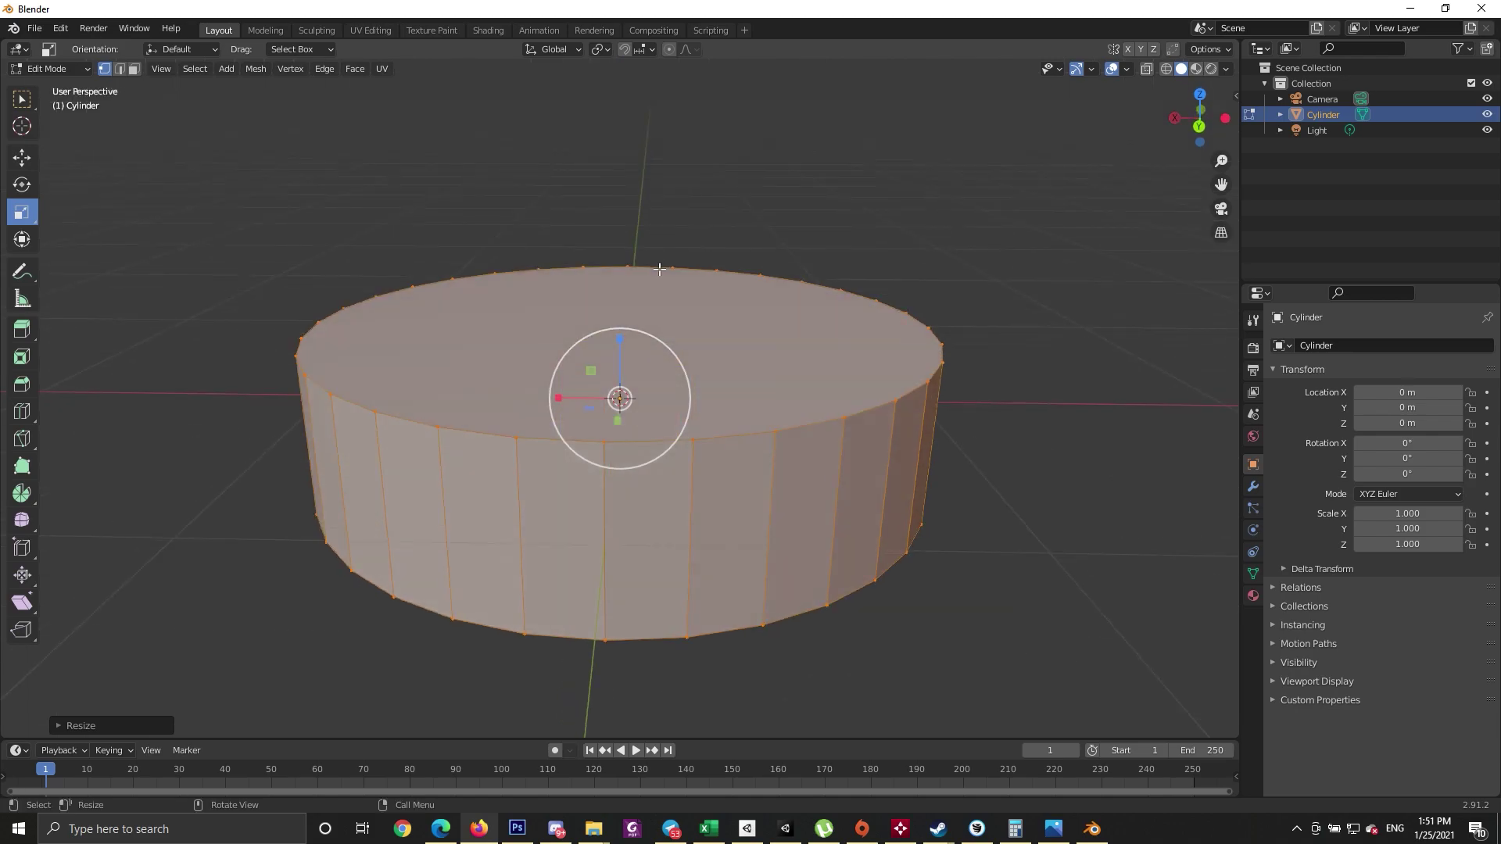
click(134, 69)
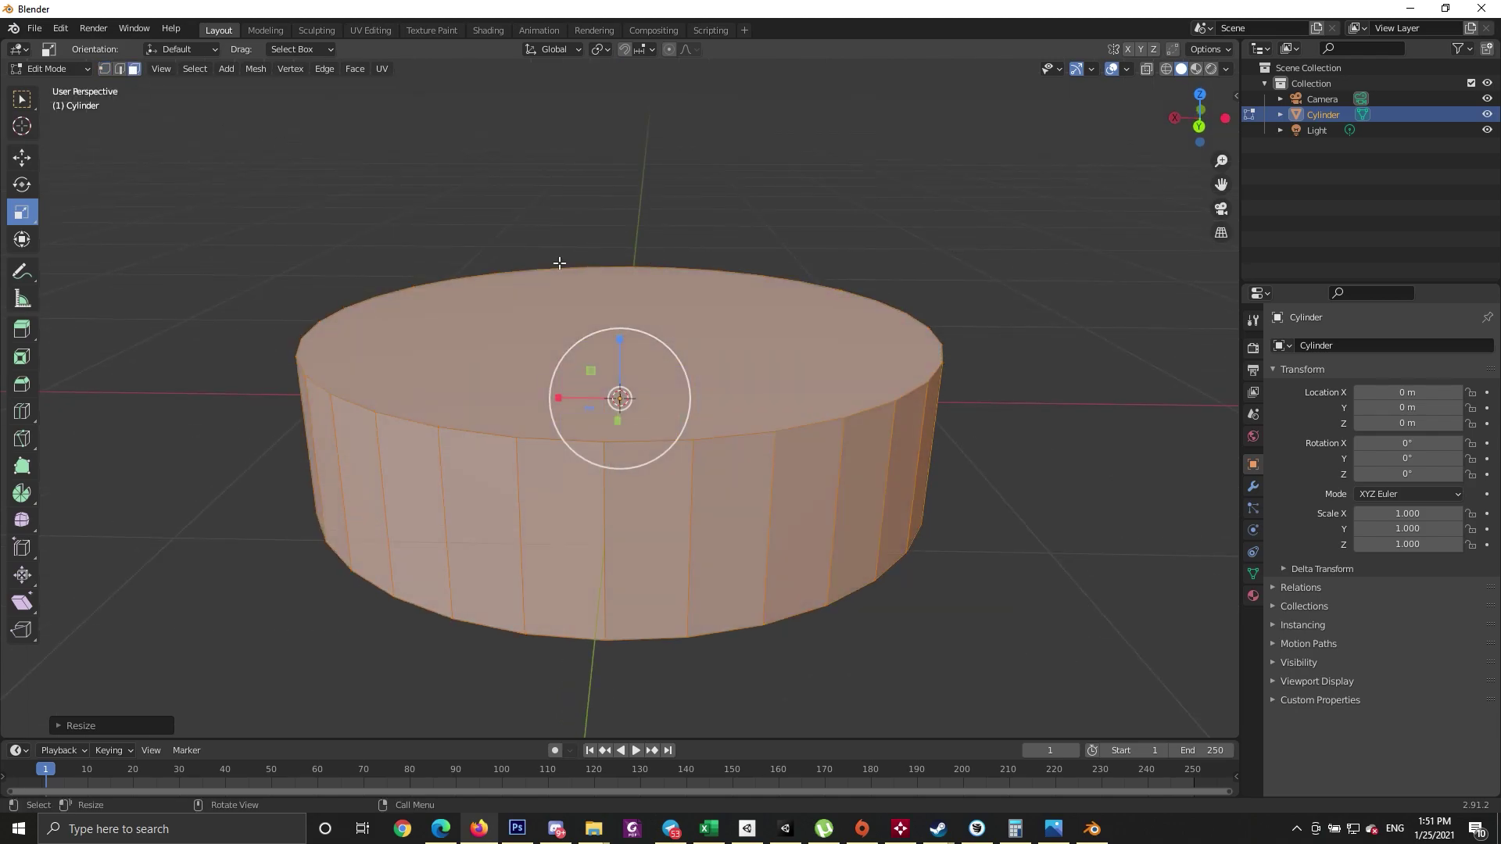
click(739, 344)
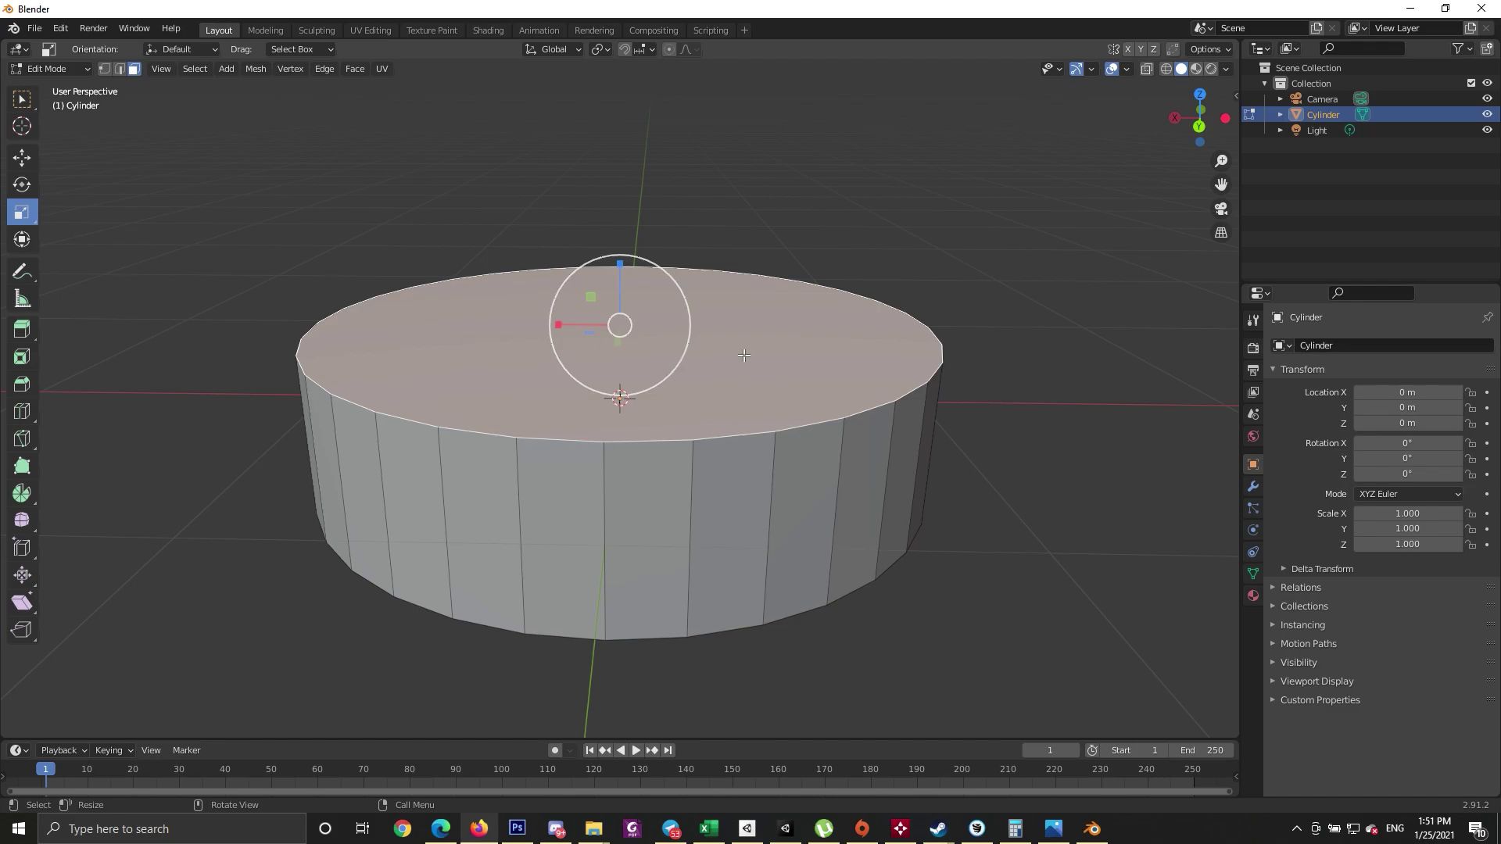
right_click(749, 407)
key(x)
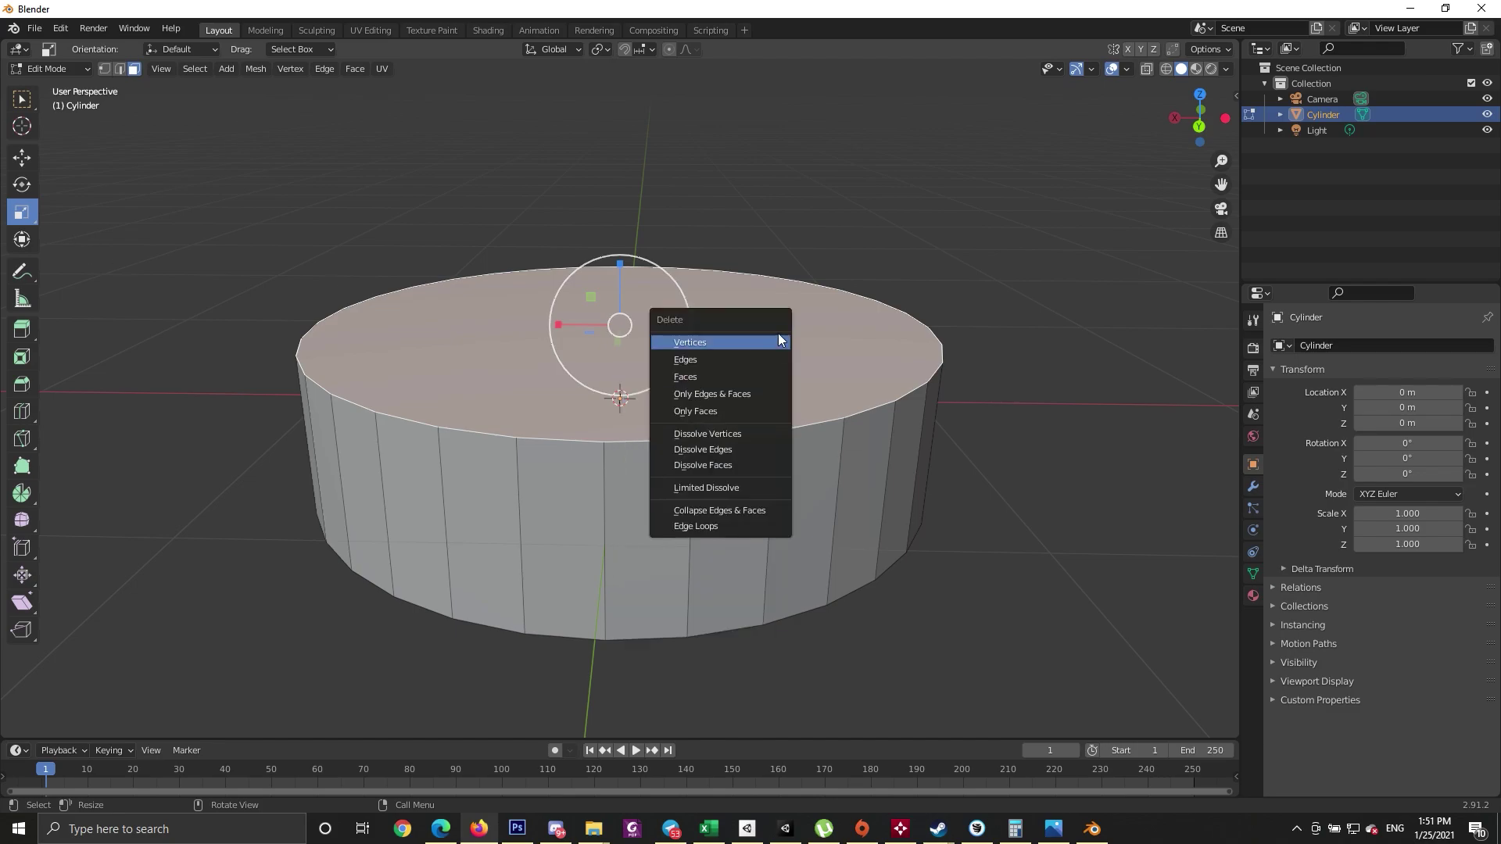
click(703, 377)
- Delete the cylinder's bottom cap face so only the side wall is left
middle_drag(741, 384, 676, 332)
click(677, 333)
right_click(670, 362)
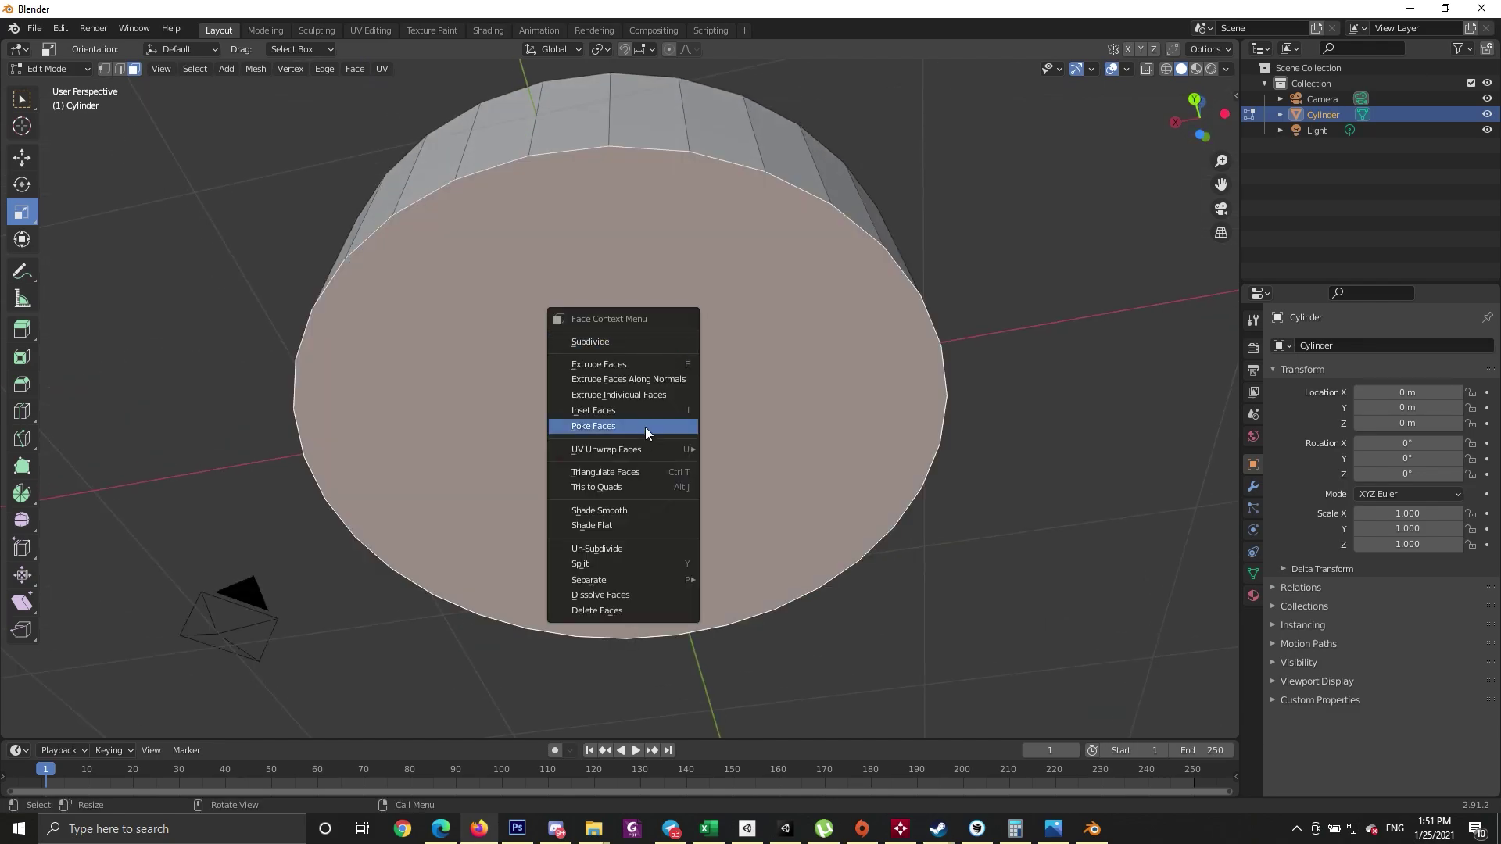
key(x)
click(702, 313)
- Insert one centred horizontal loop cut around the ring's side wall
middle_drag(702, 313, 513, 392)
key(ctrl+r)
click(670, 605)
right_click(670, 604)
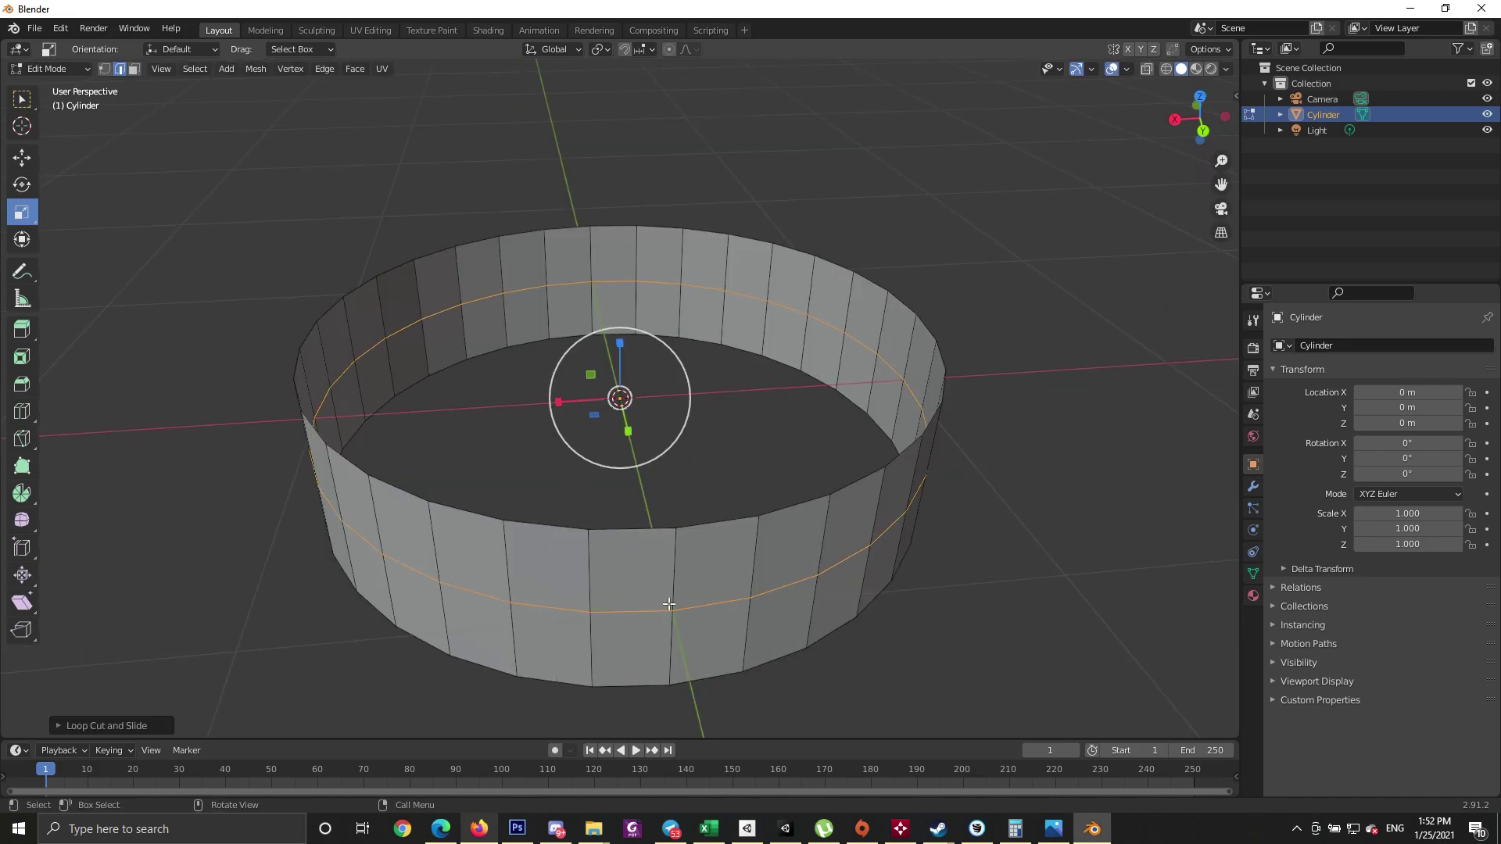
- Scale the middle edge loop outward so the ring's wall bulges
key(s)
right_click(638, 451)
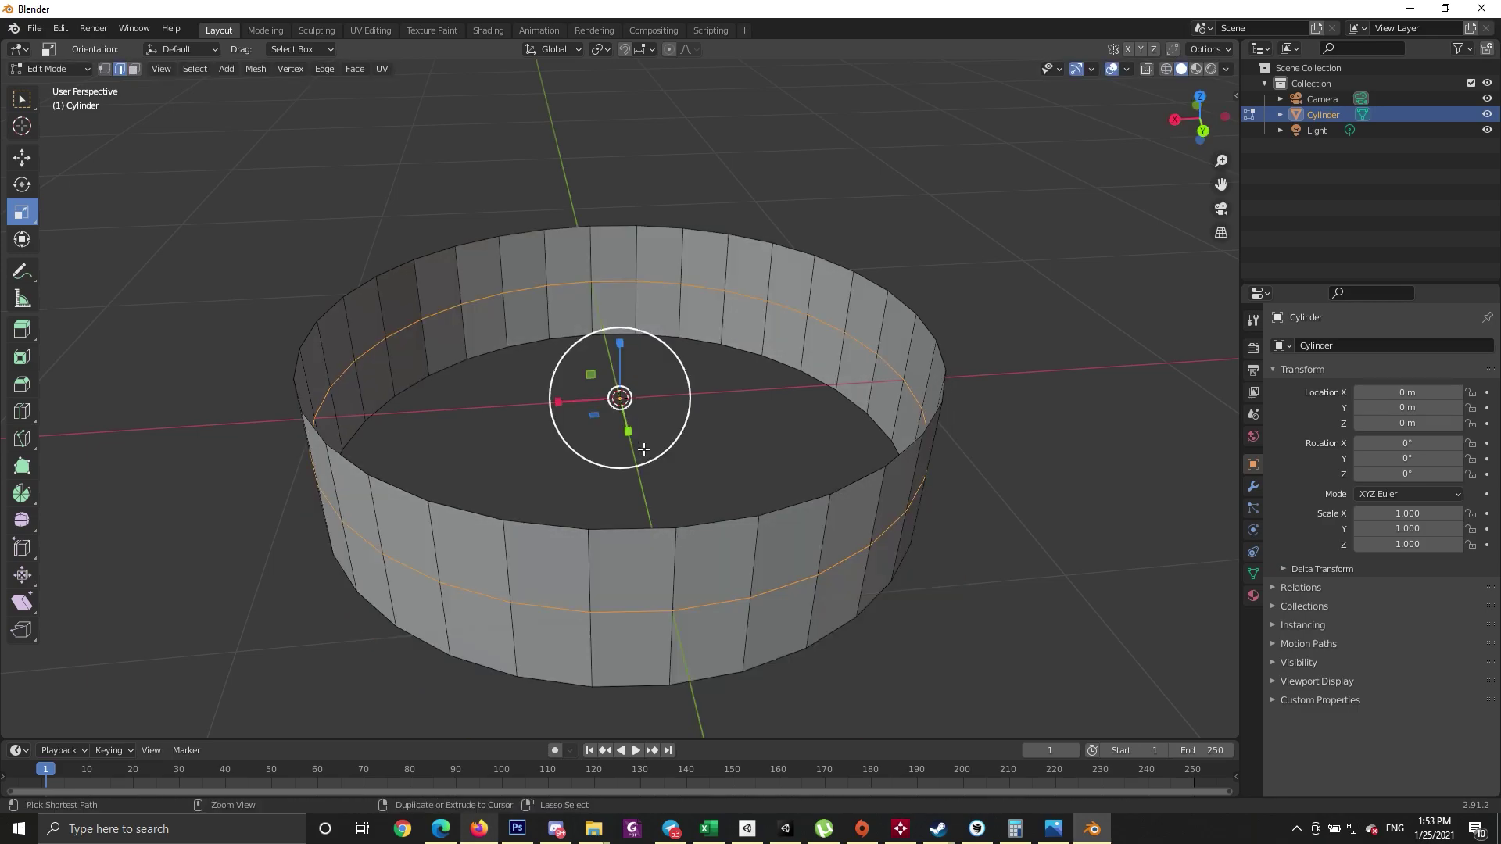
drag(601, 422, 608, 429)
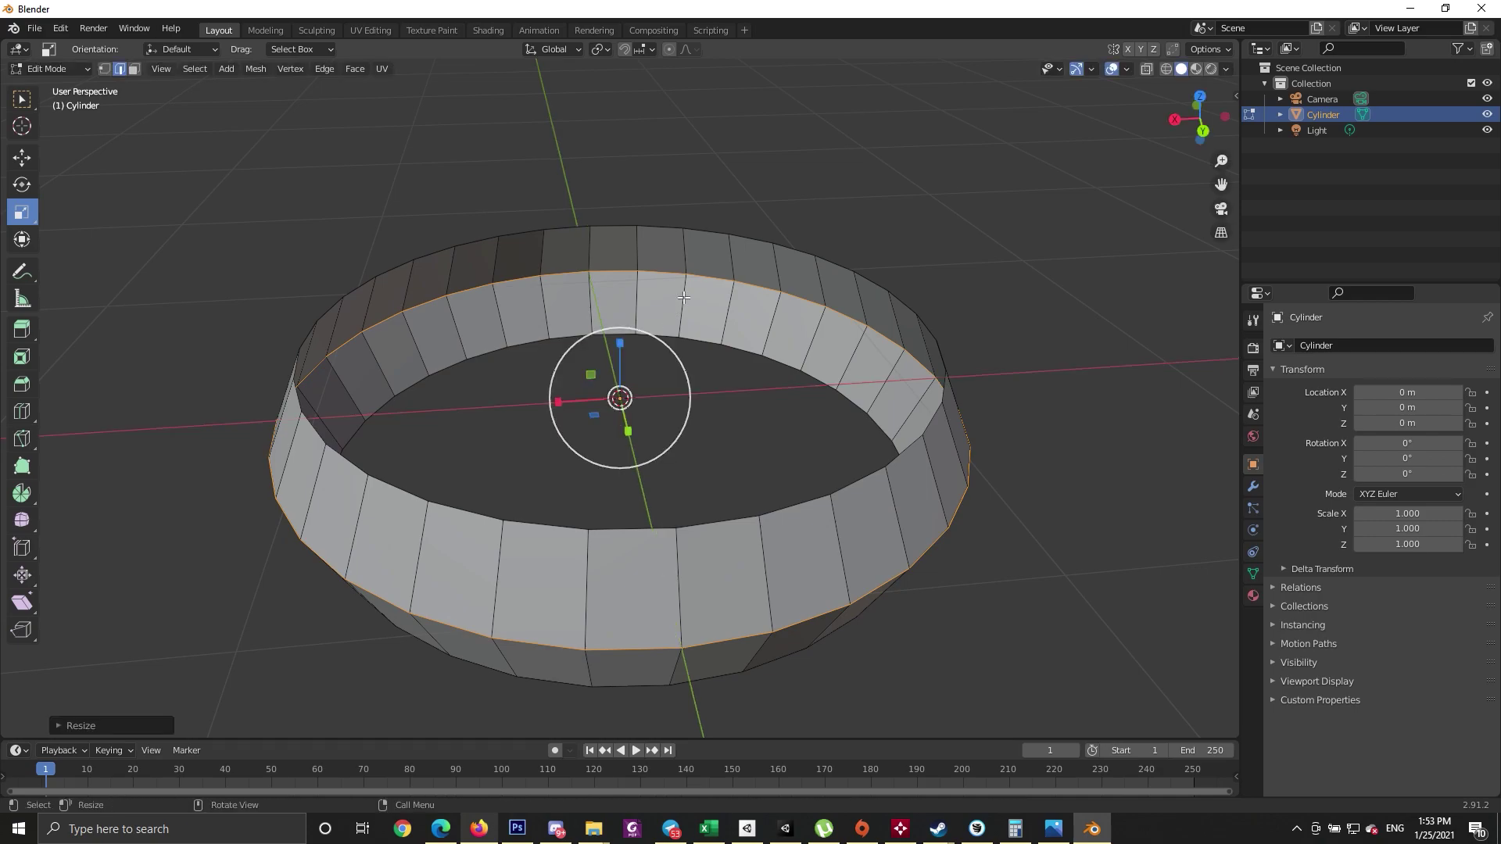
- Return the ring to Object Mode and give it a level 2 subdivision surface
middle_drag(715, 256, 707, 220)
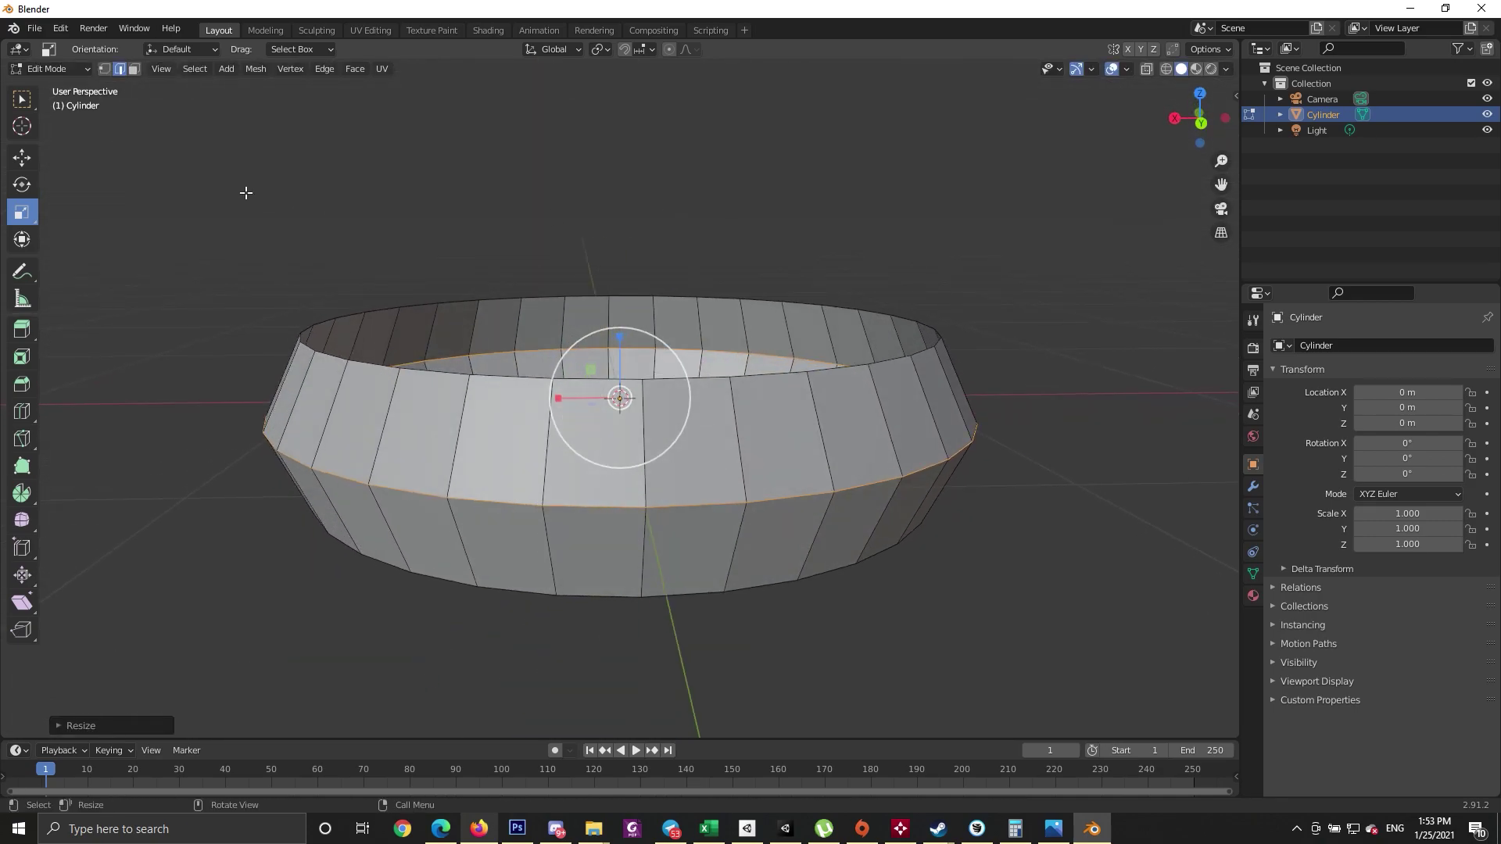
click(61, 72)
click(63, 85)
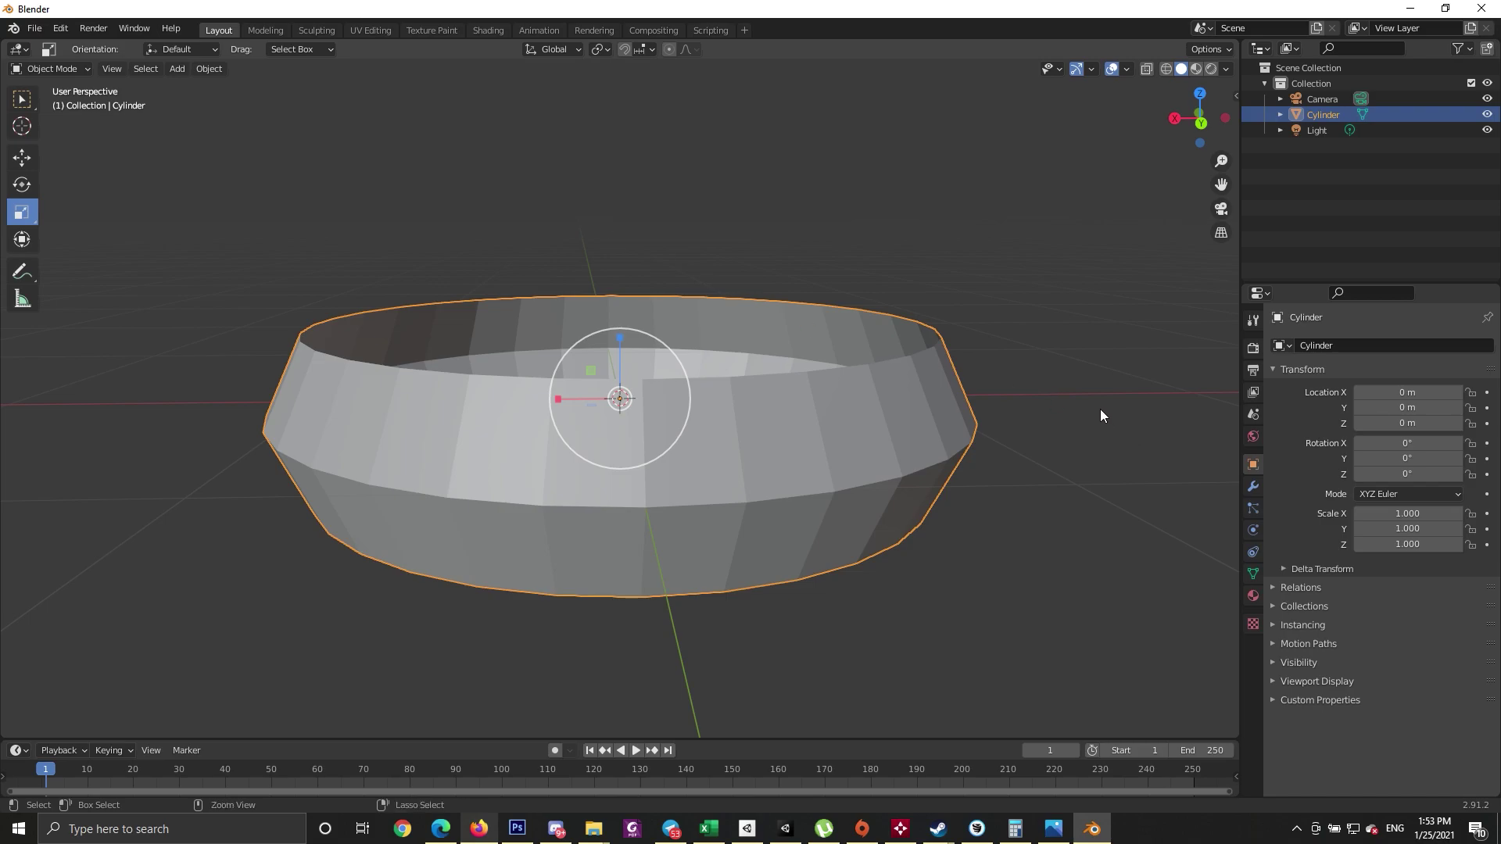
key(ctrl+2)
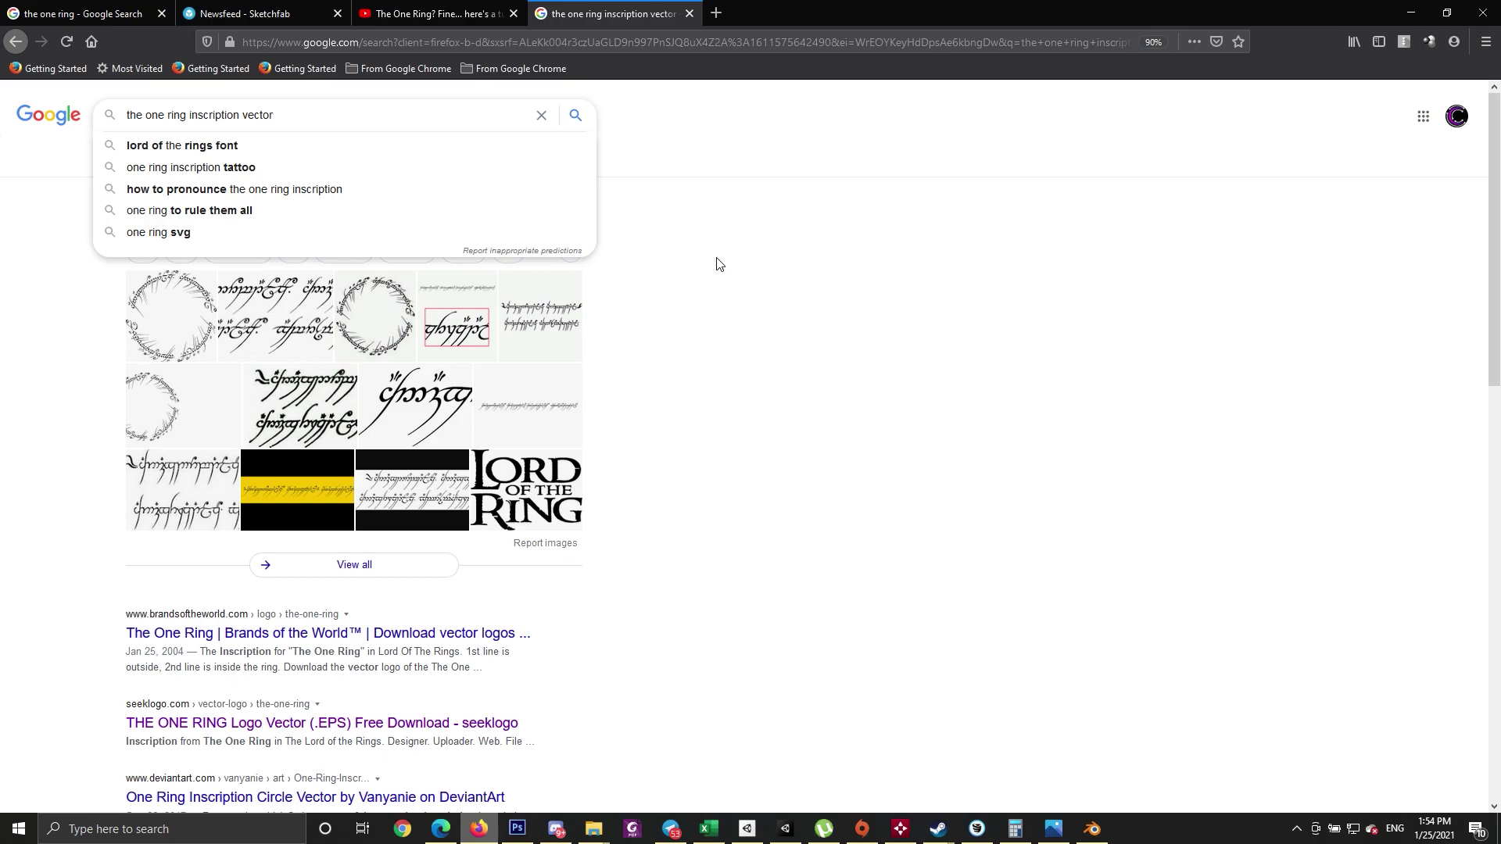
- In the browser, open seeklogo's "THE ONE RING Logo Vector (.EPS)" search result and download the inscription vector
click(650, 258)
click(314, 723)
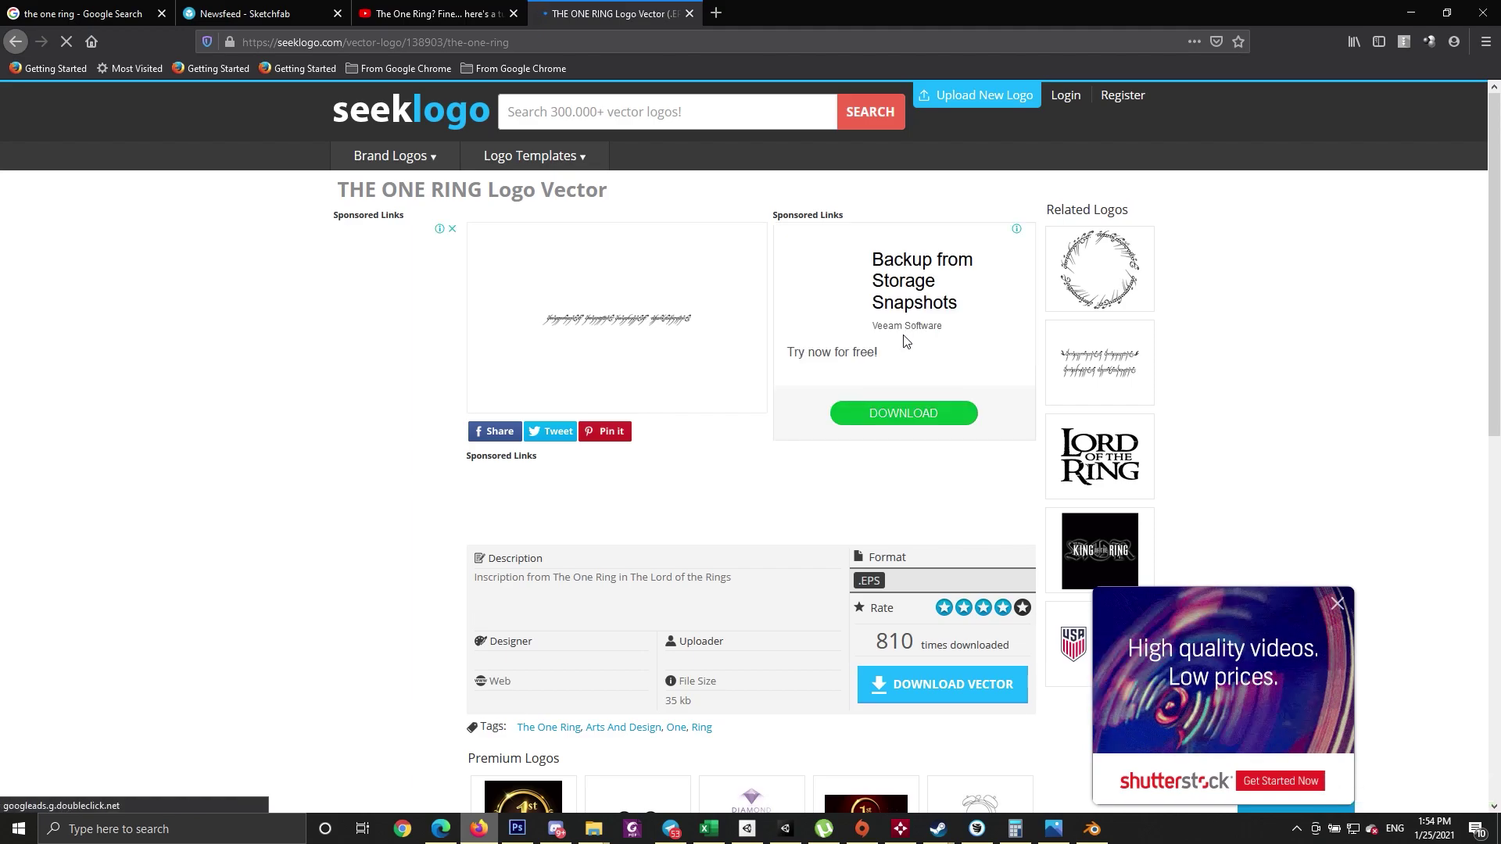
click(987, 695)
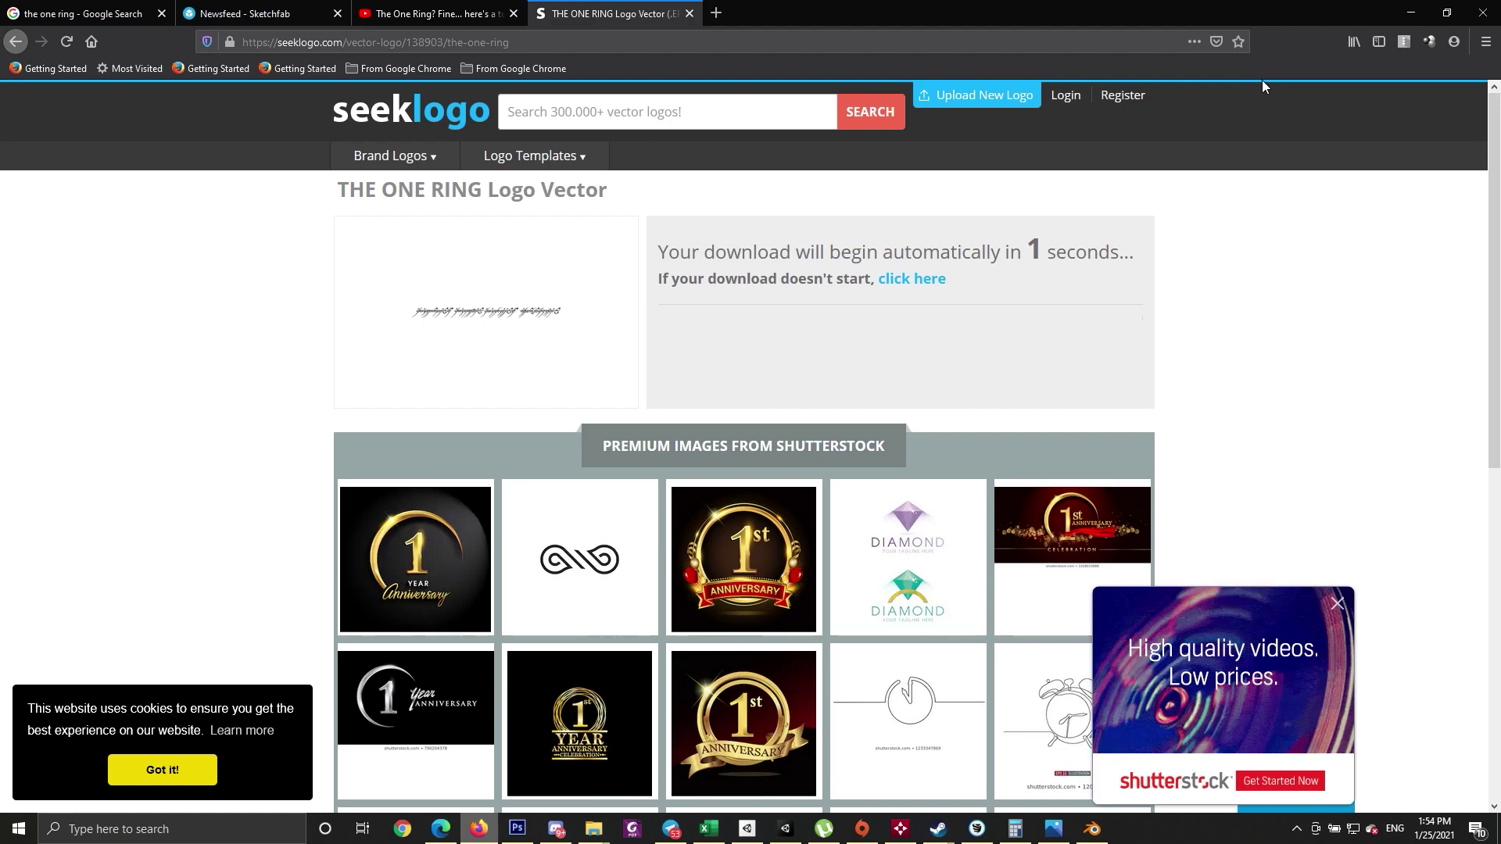
- Open the browser's full downloads list and show the downloaded THE ONE RING vector zip in its folder
click(805, 493)
click(1334, 46)
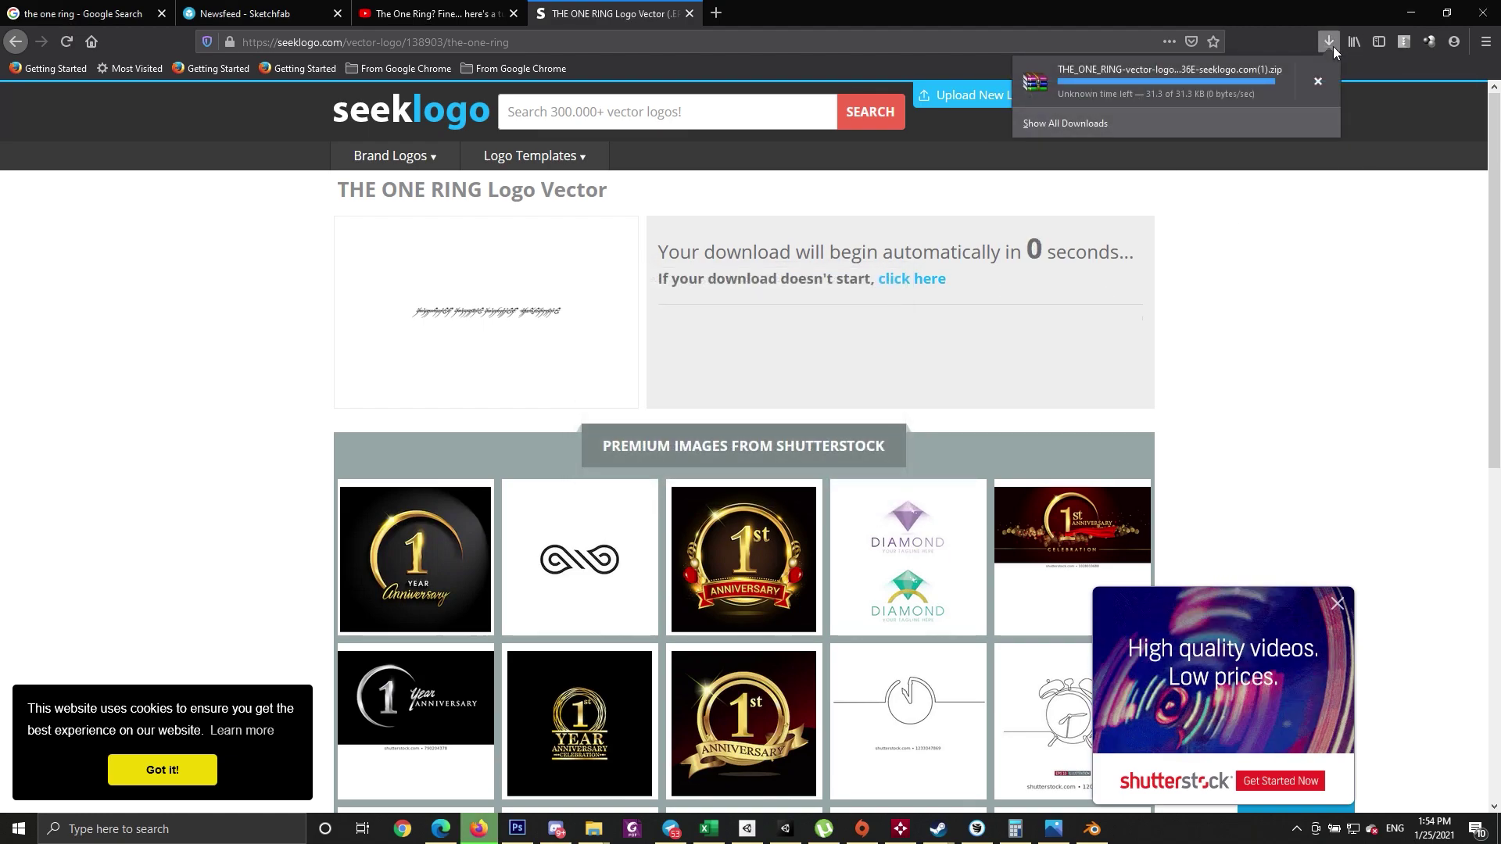
click(1158, 125)
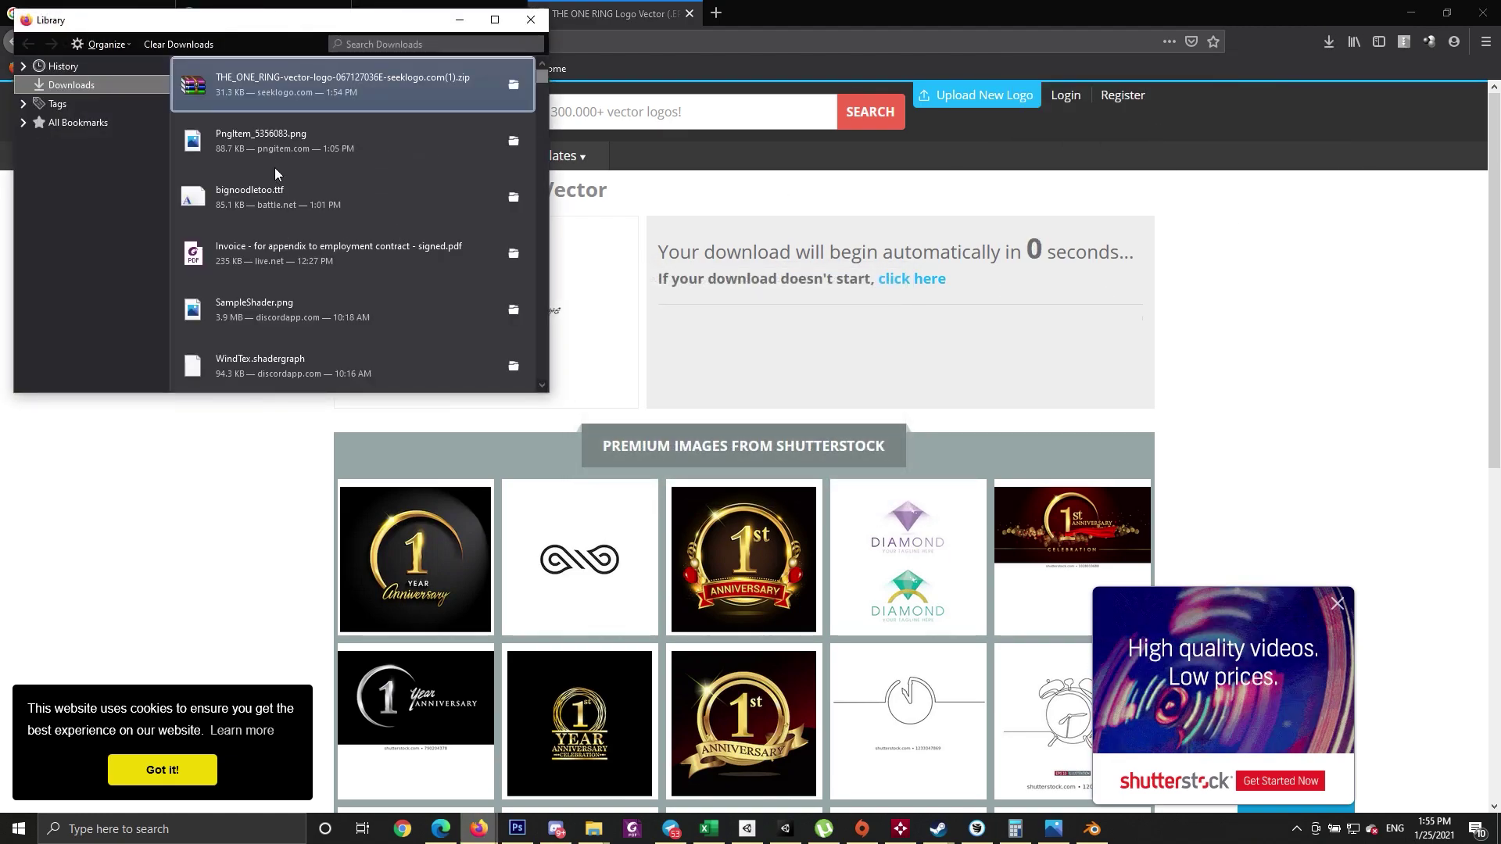
click(513, 84)
- Open the extracted THE_ONE_RING vector logo folder and bring THE_ONE_RING.eps into Photoshop
scroll(302, 492, down, 3)
scroll(313, 474, down, 7)
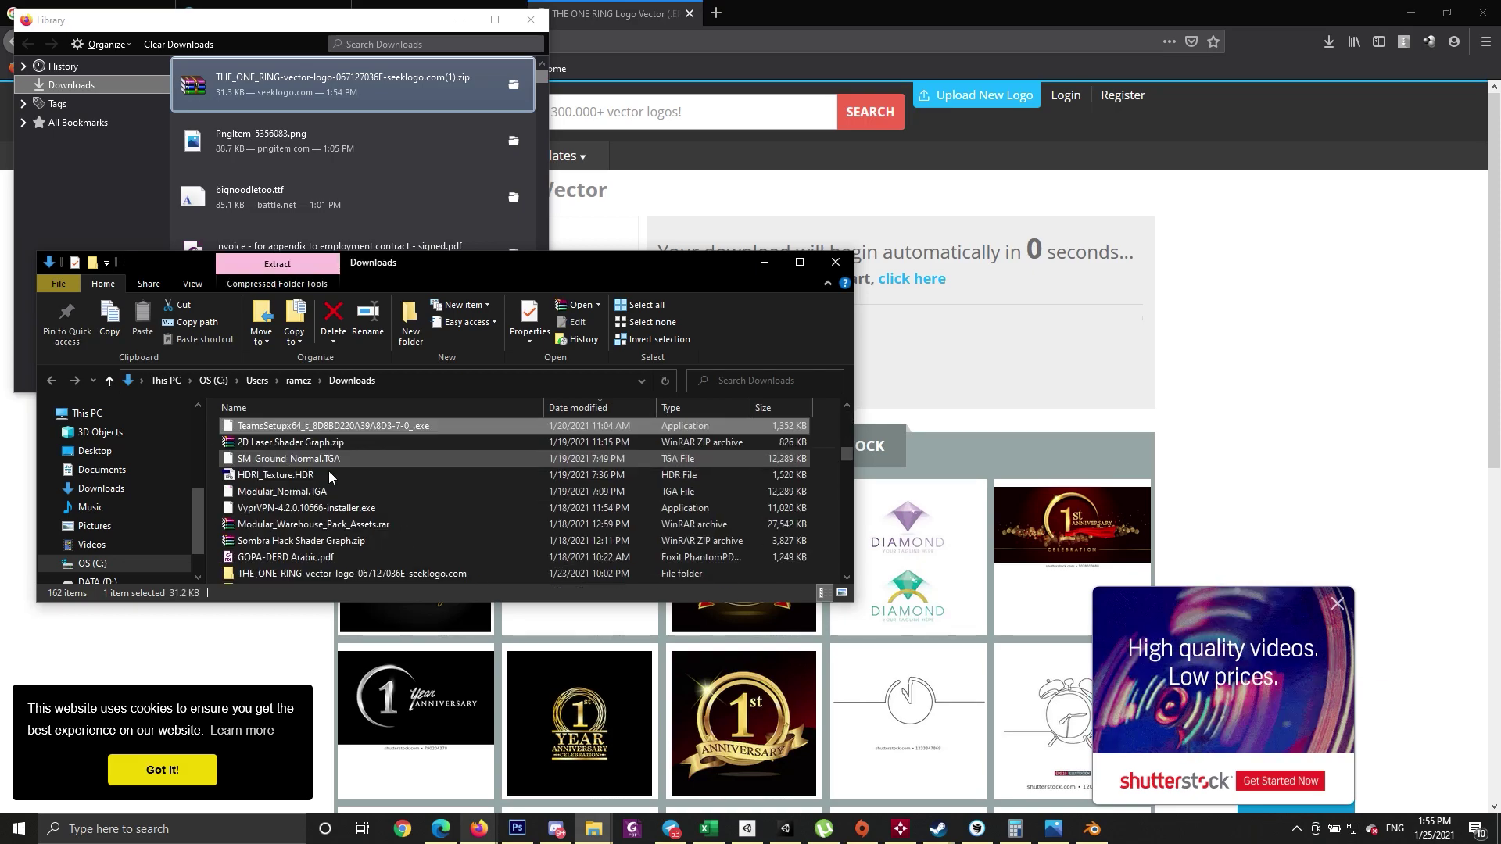
double_click(321, 573)
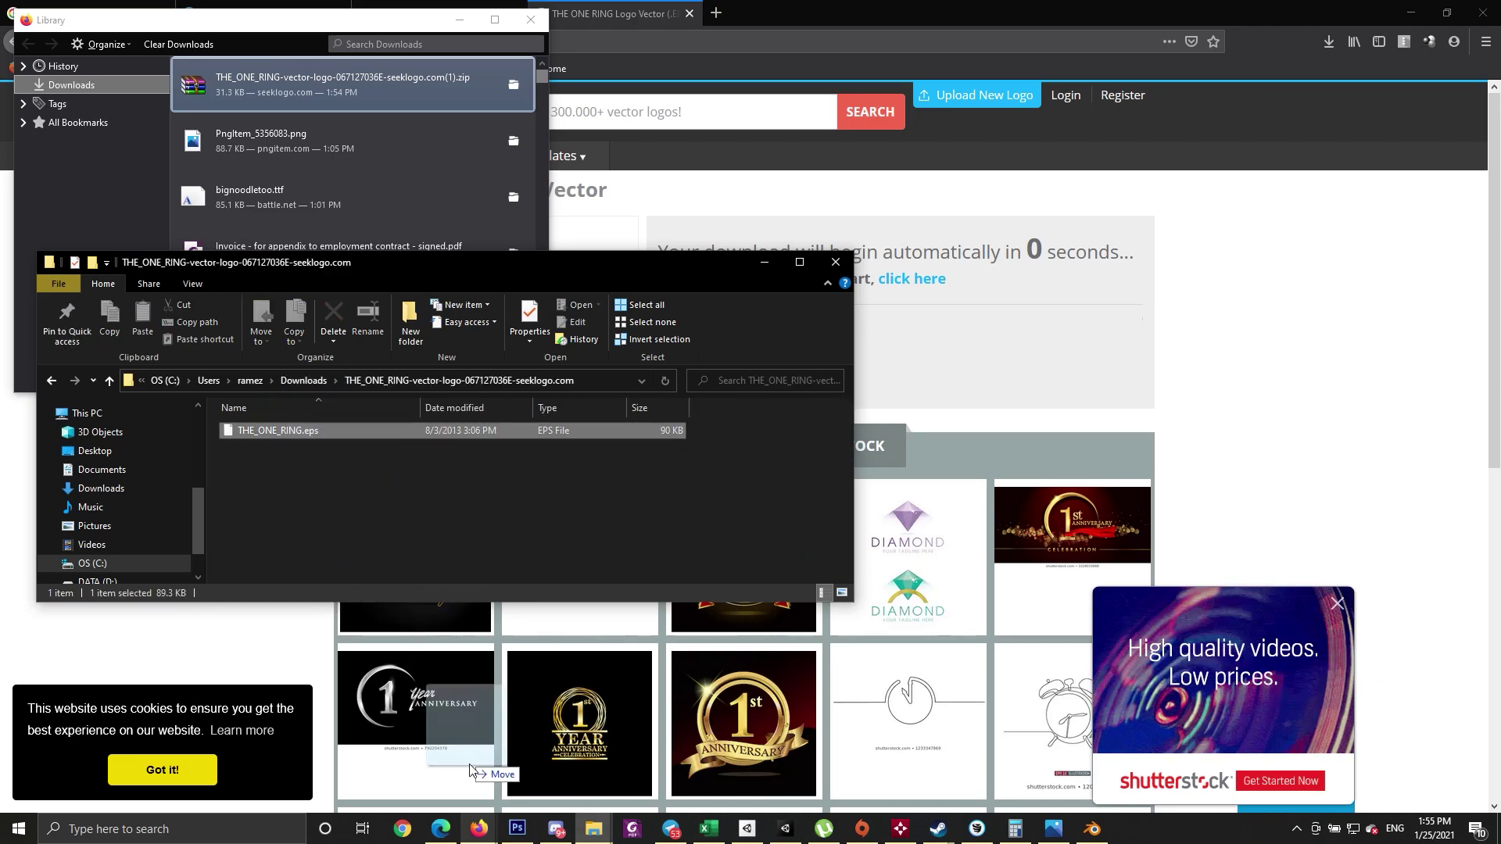
click(518, 829)
- Rasterize the EPS in pixel units with a width of 4000 pixels
click(742, 263)
click(751, 291)
click(750, 285)
click(749, 313)
click(693, 268)
double_click(683, 270)
text(4)
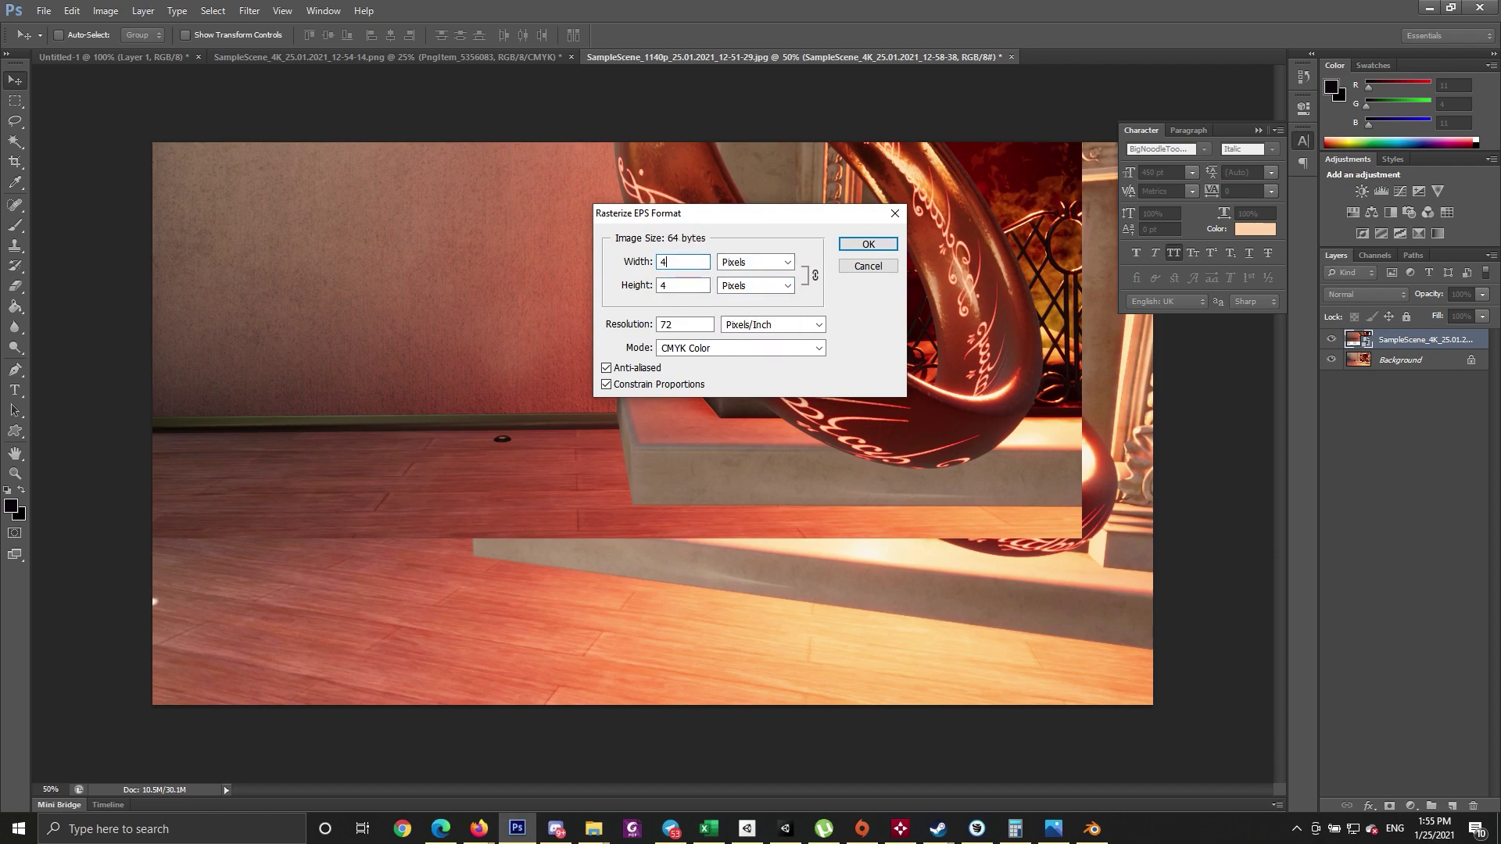
text(000)
click(874, 250)
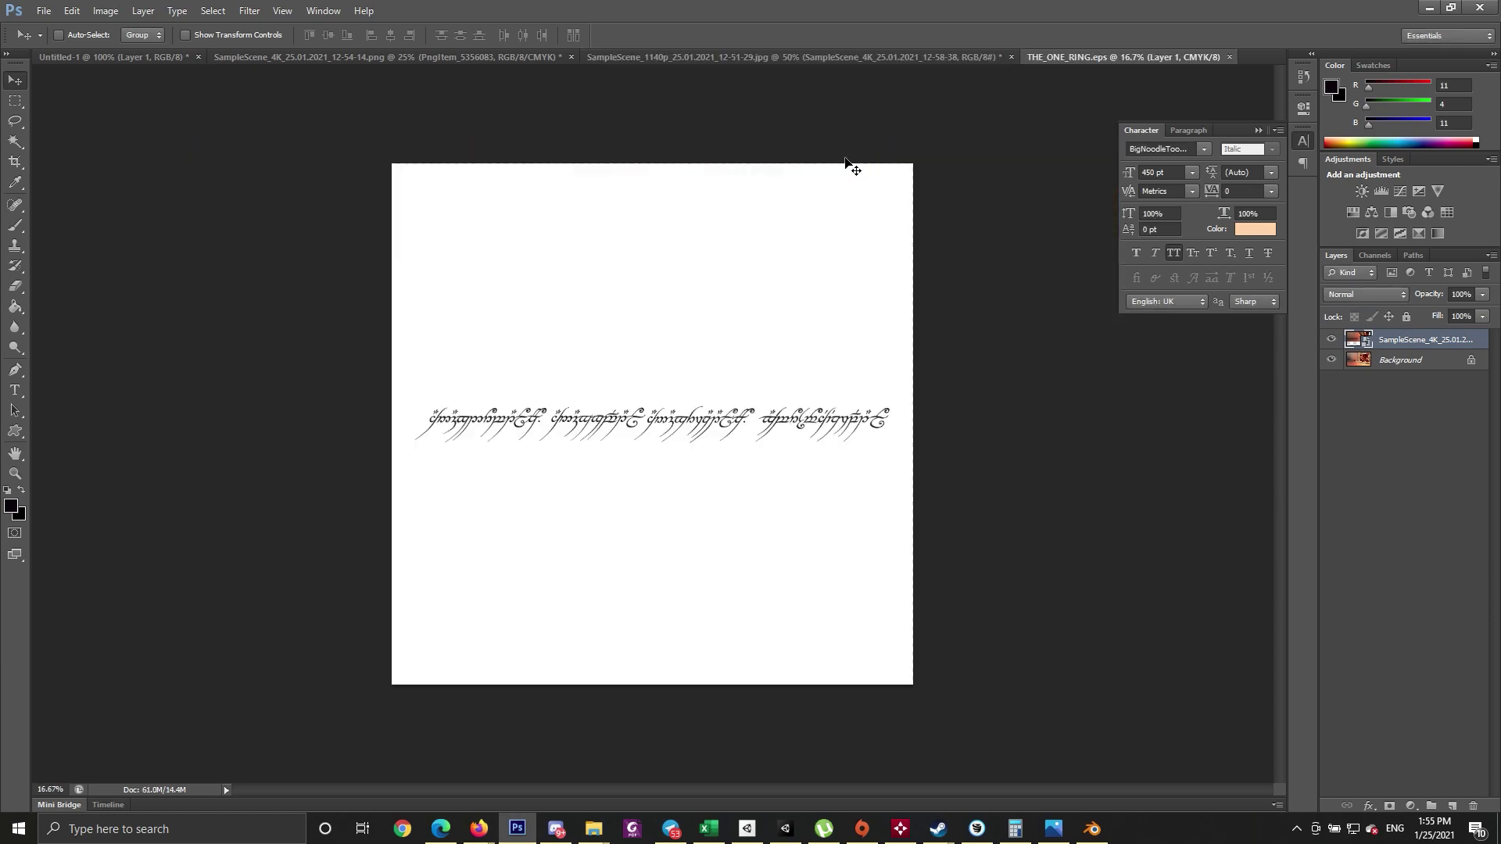
- Crop the canvas to a narrow horizontal band tightly surrounding the inscription
click(15, 162)
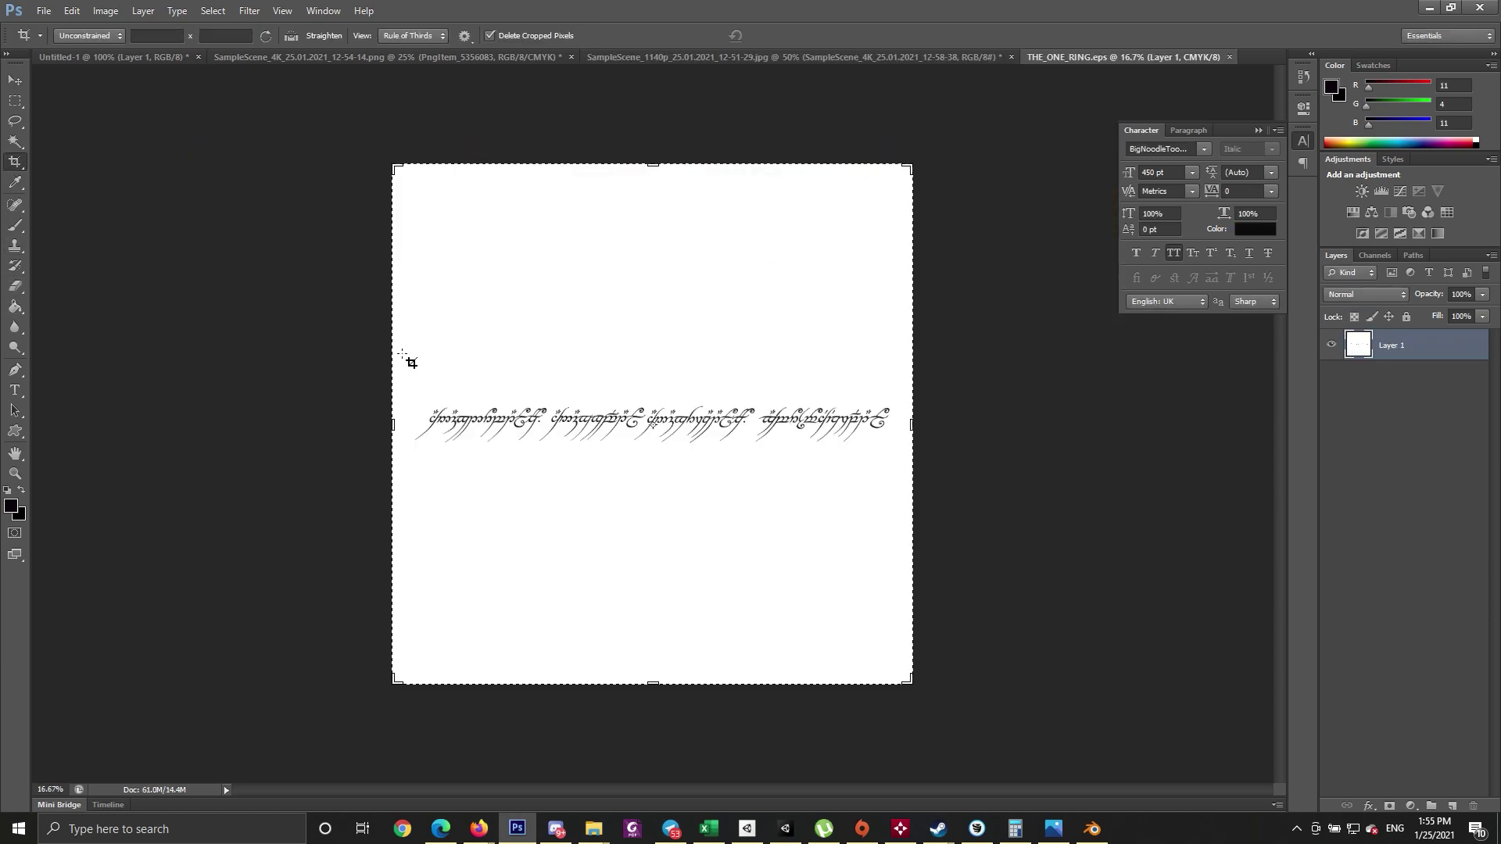
click(411, 382)
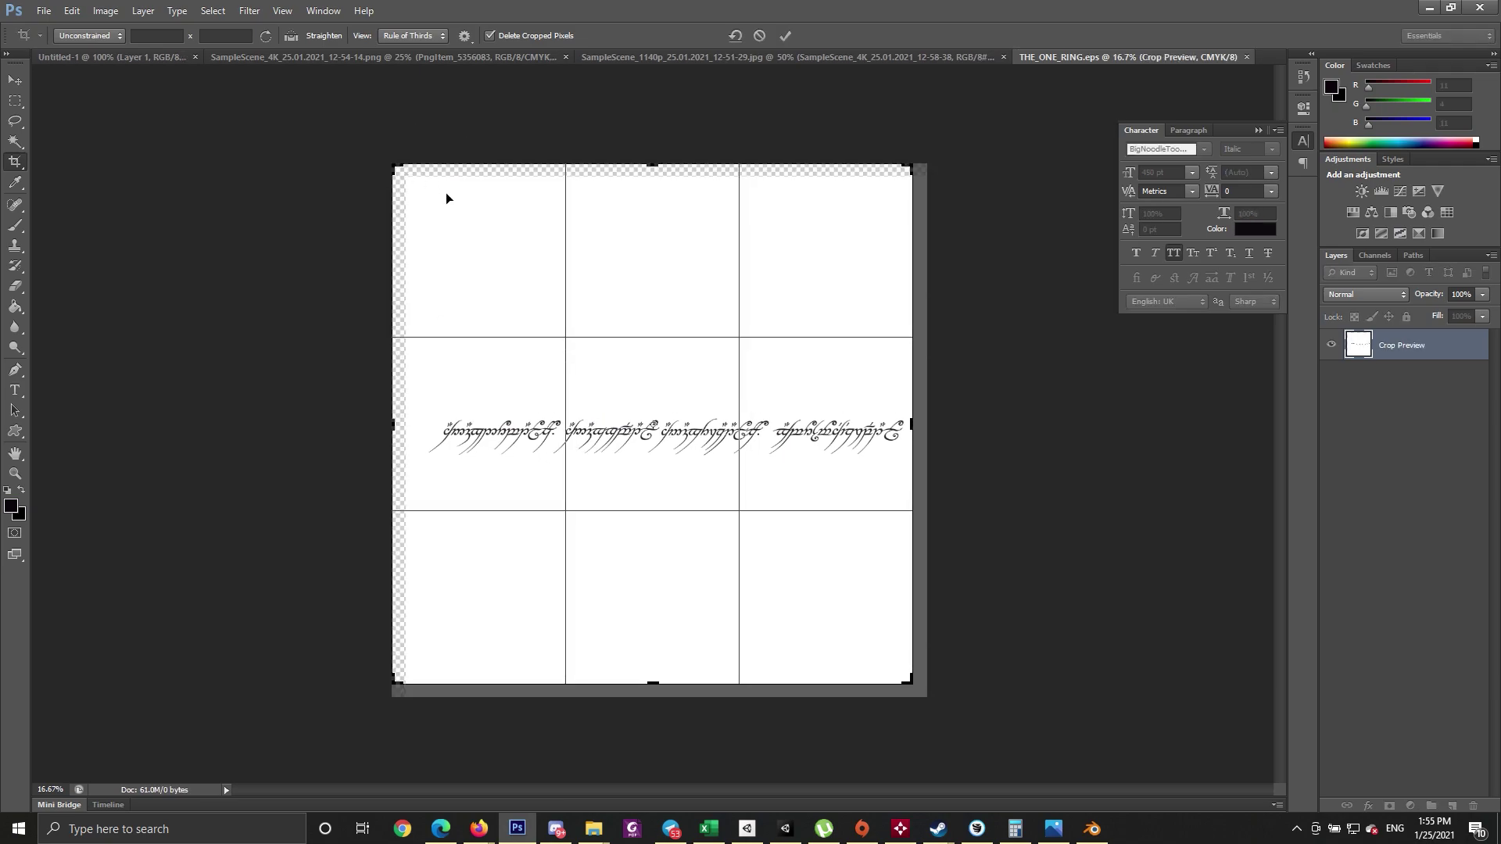
drag(405, 172, 411, 277)
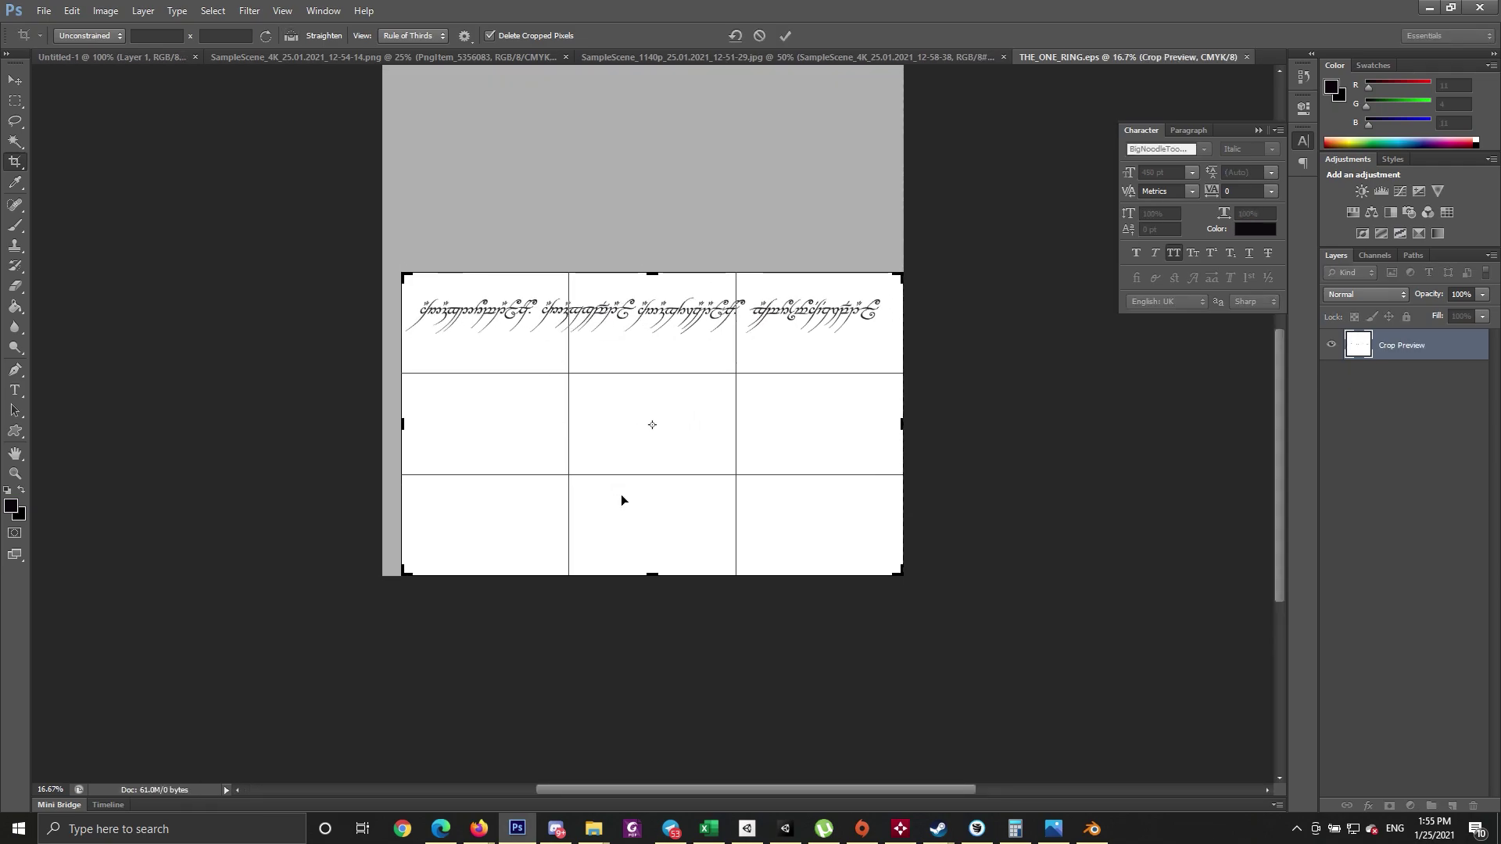
drag(655, 577, 659, 465)
drag(906, 431, 898, 433)
drag(663, 394, 665, 395)
click(785, 36)
click(44, 10)
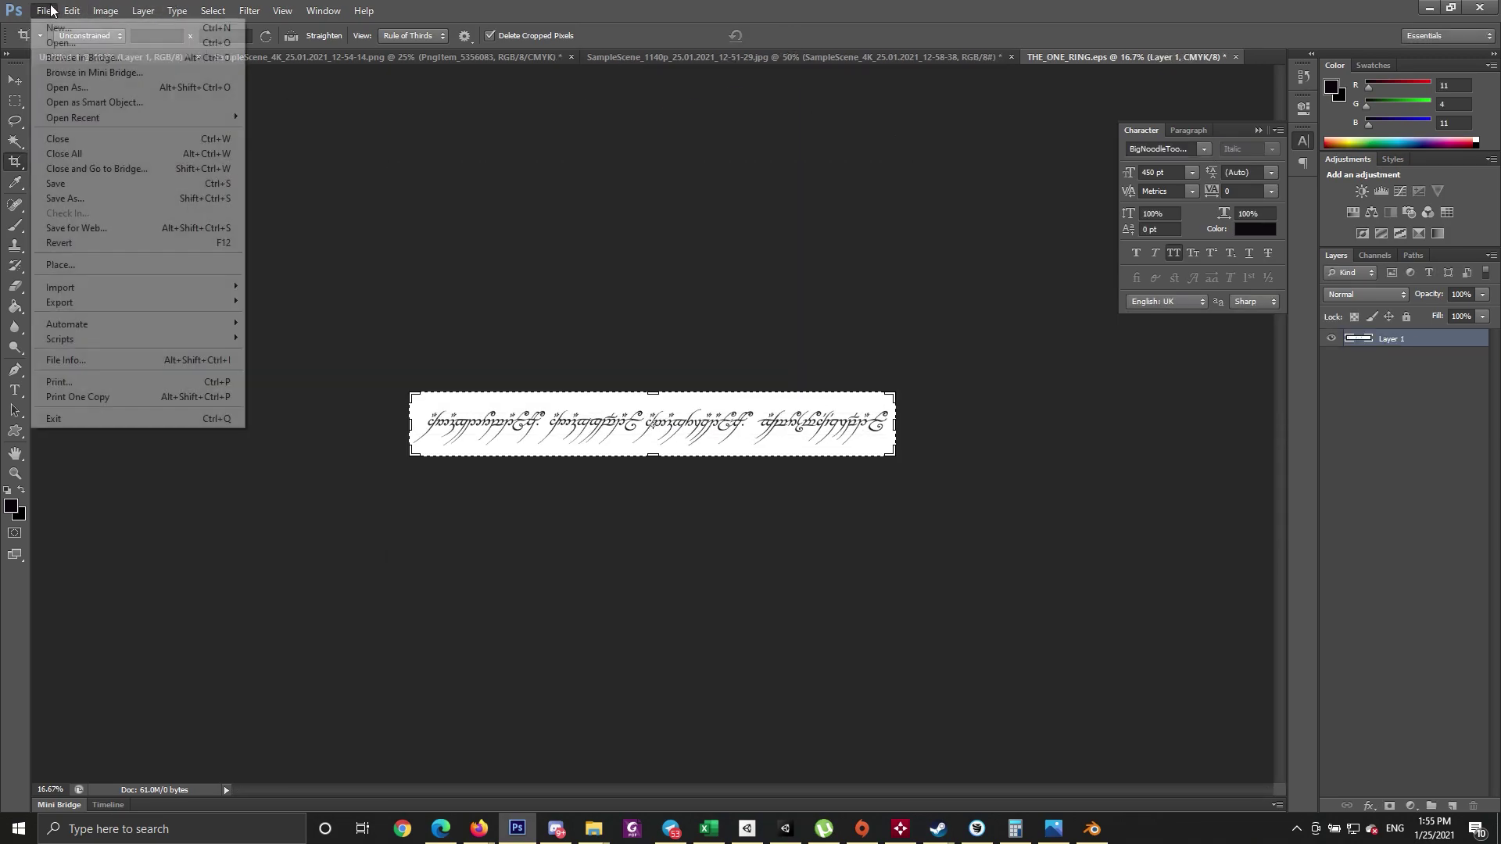
click(184, 228)
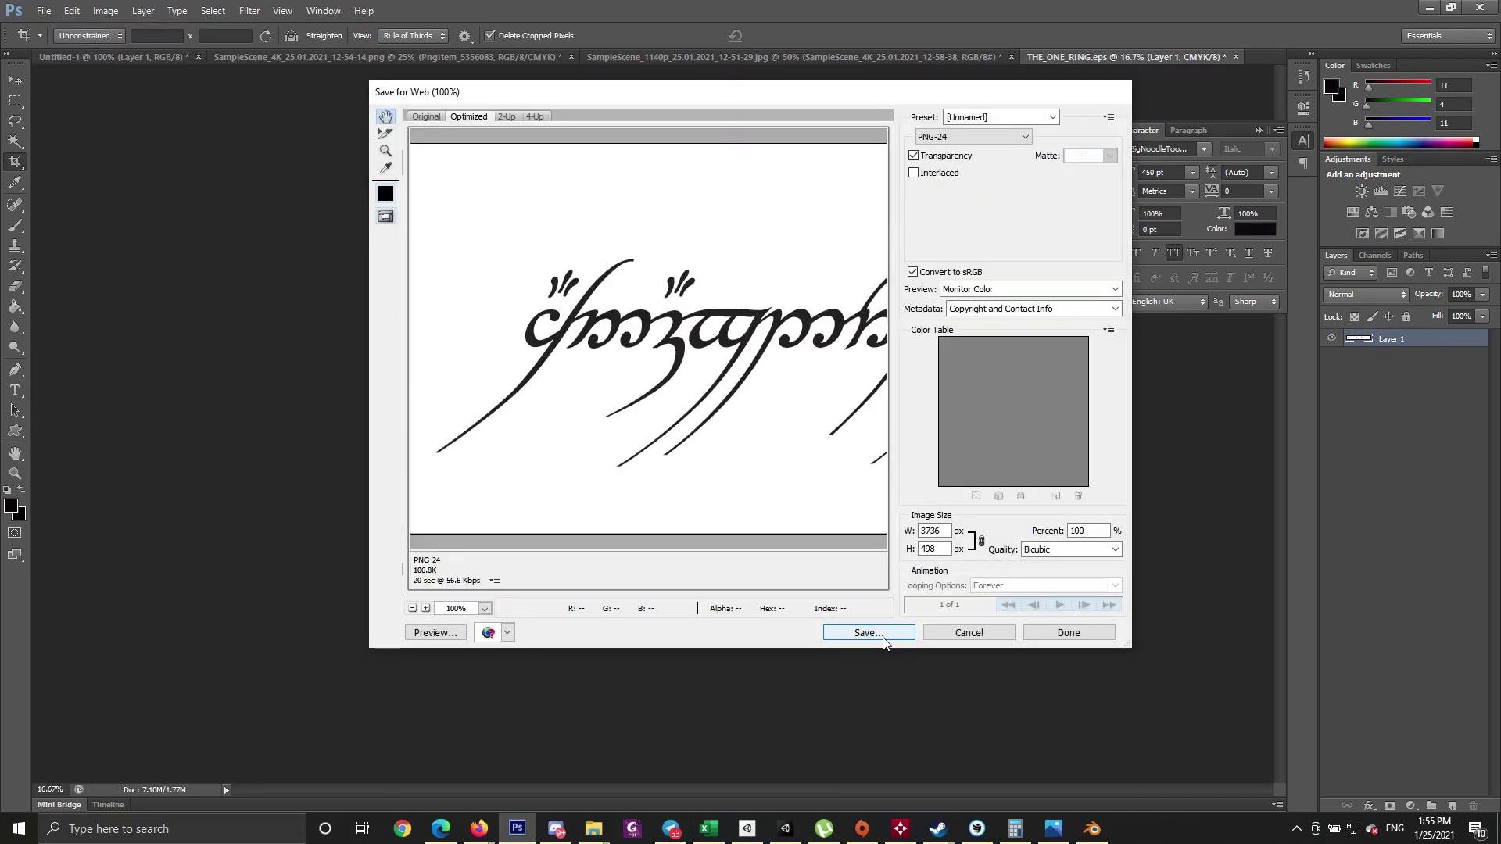
click(888, 638)
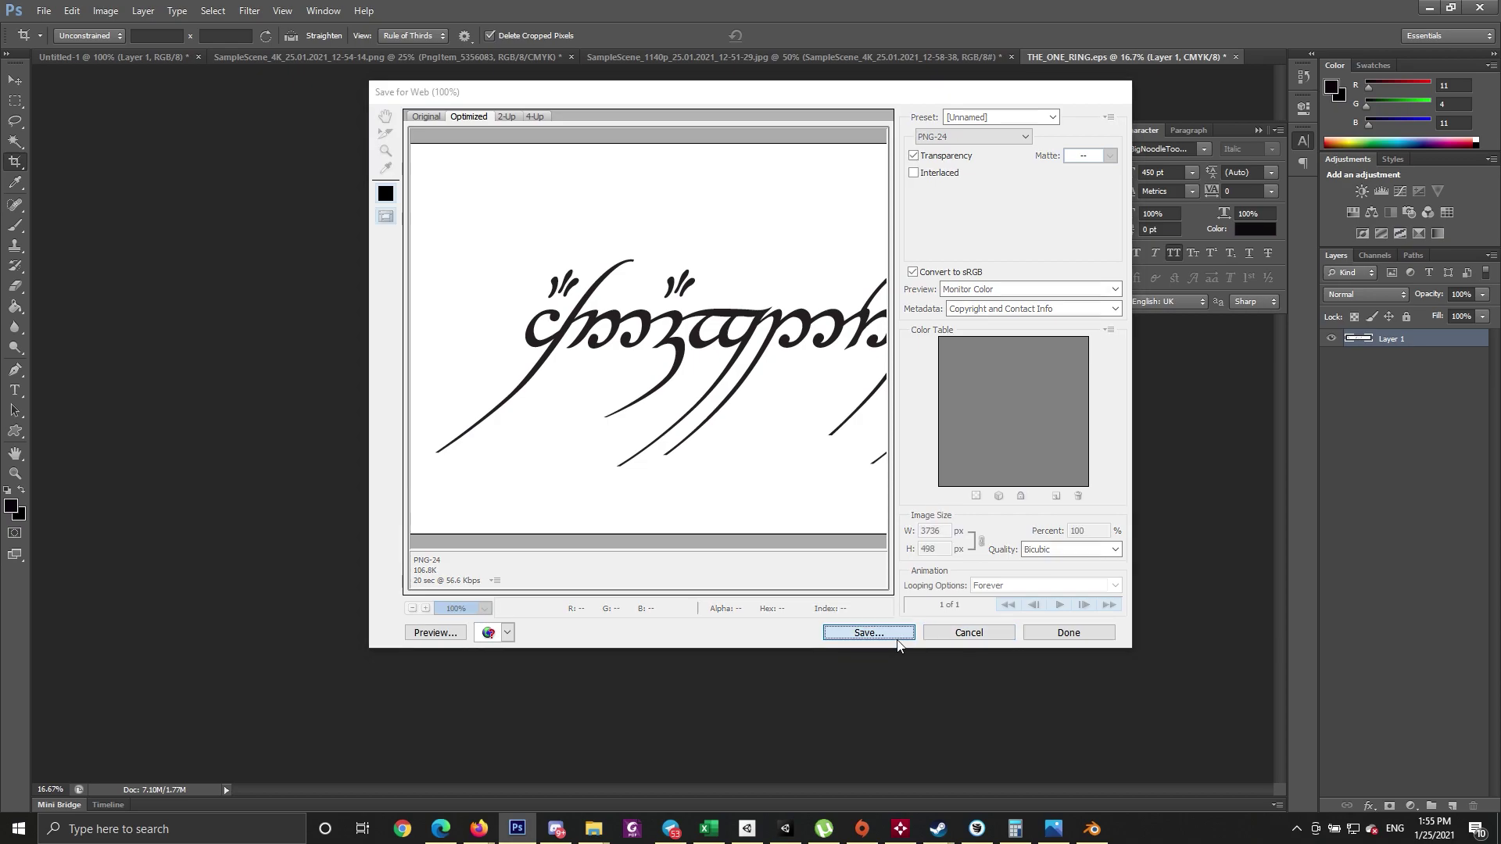
key(Escape)
click(968, 632)
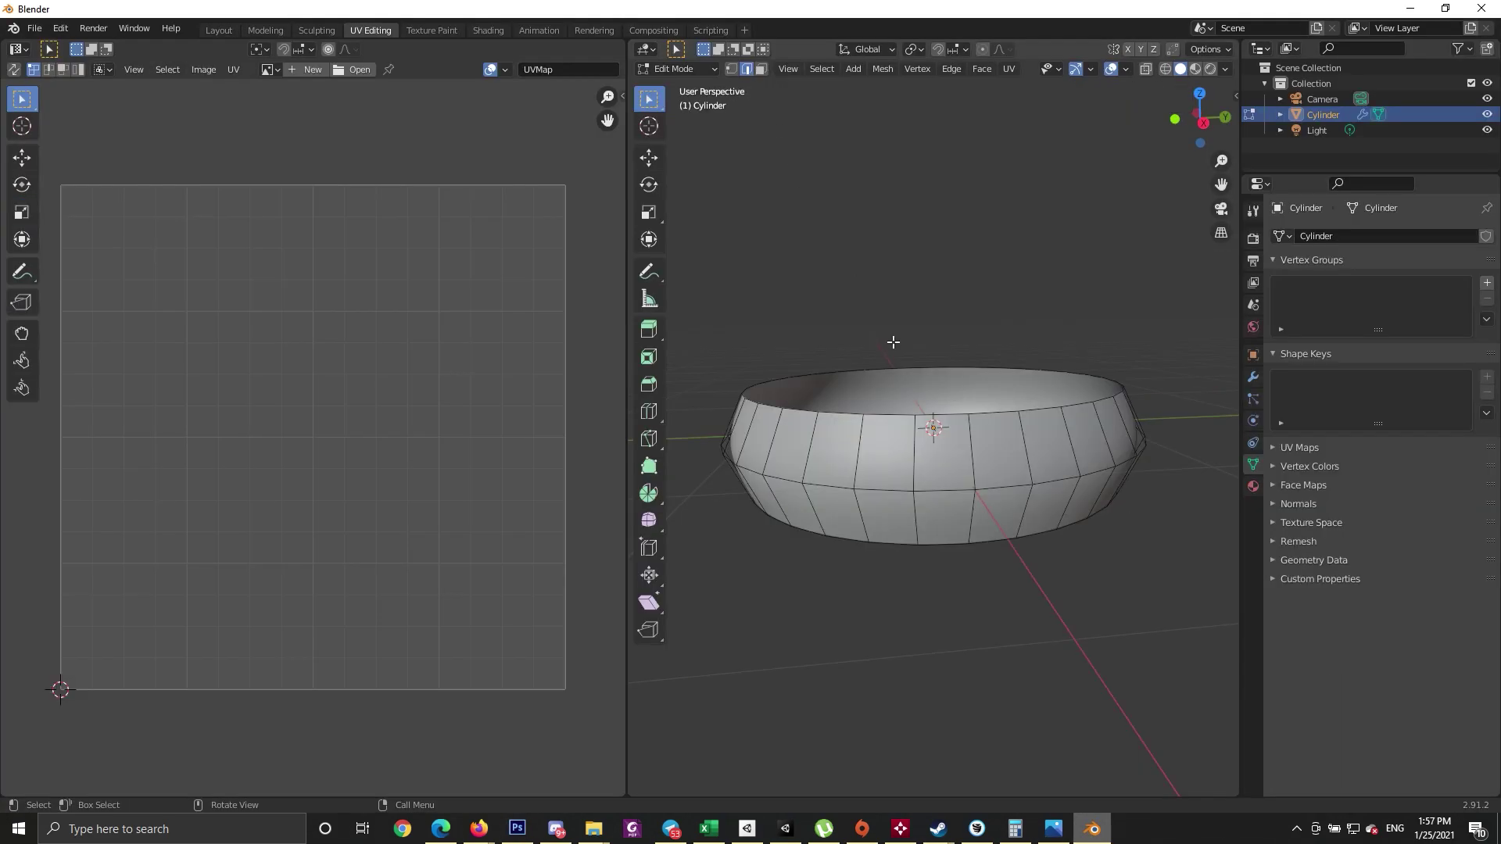
- In Blender, mark the two stacked vertical edges across the front of the ring's wall as a UV seam
shift+click(978, 526)
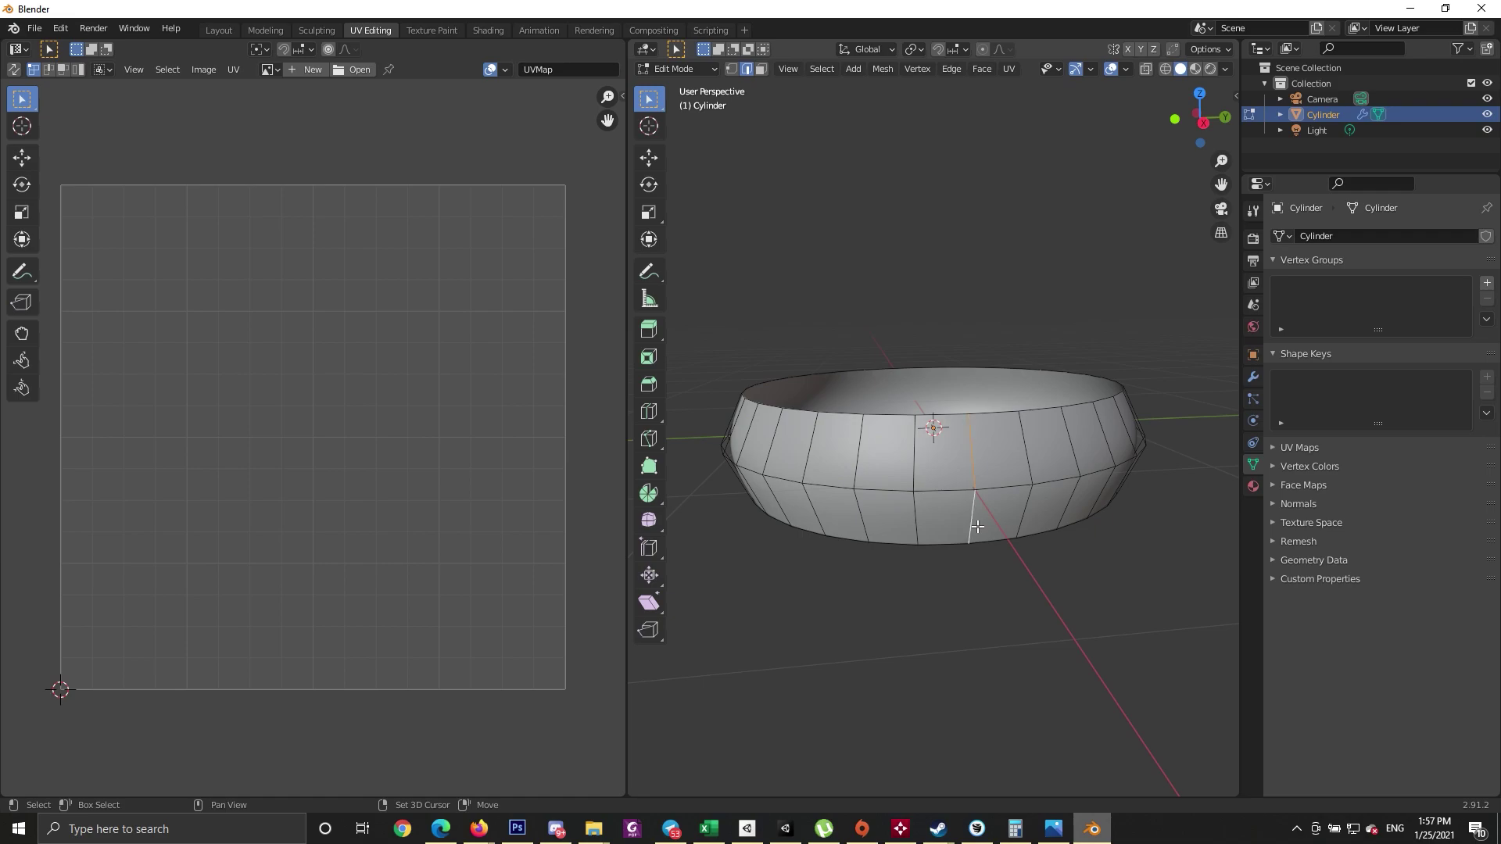
right_click(971, 473)
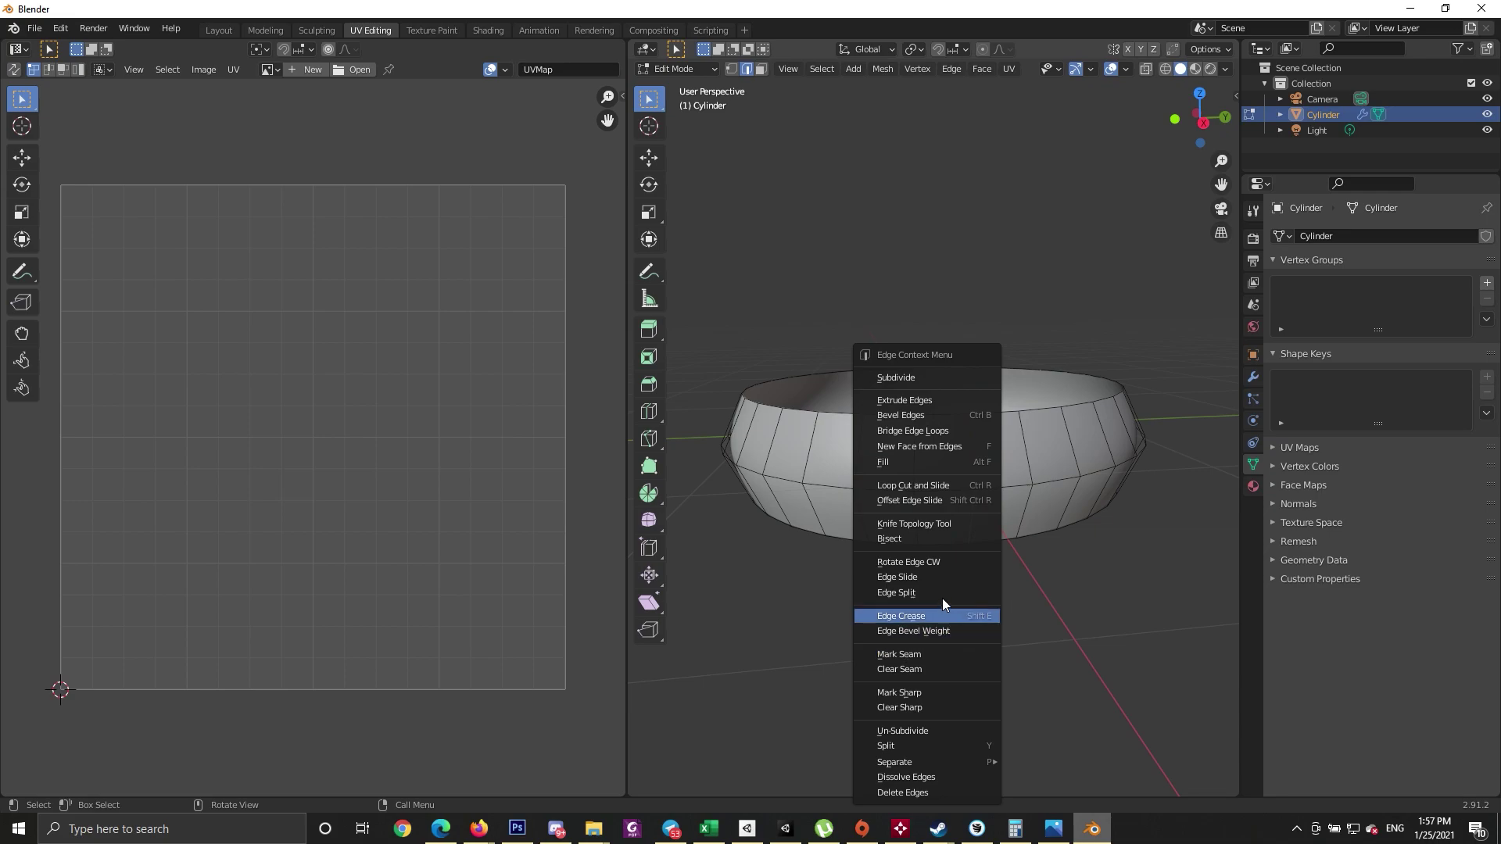
click(947, 653)
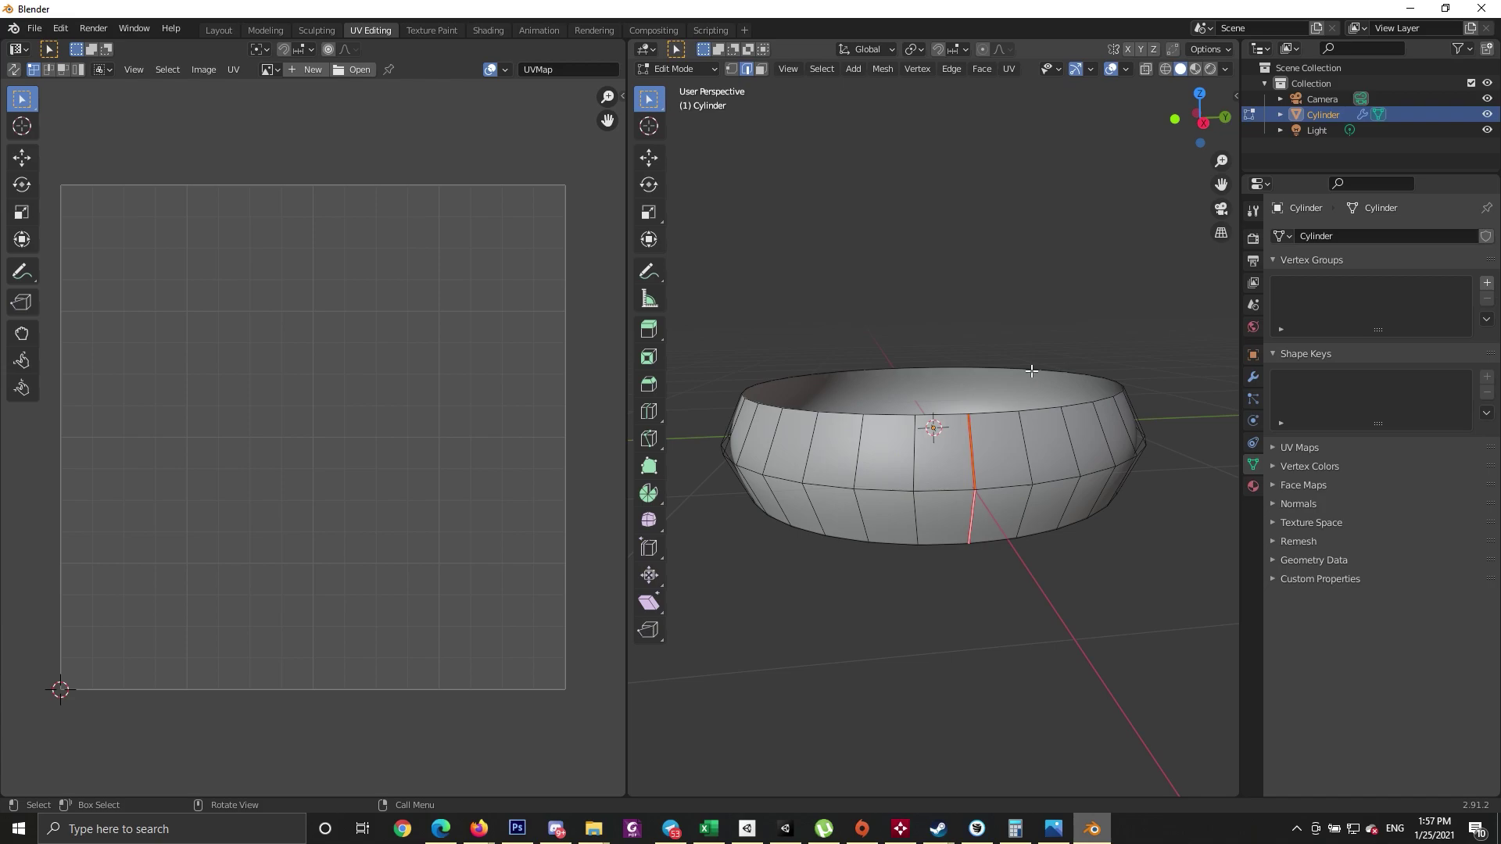
- Select the ring's entire linked mesh and unwrap it along the seam
middle_drag(984, 290, 986, 281)
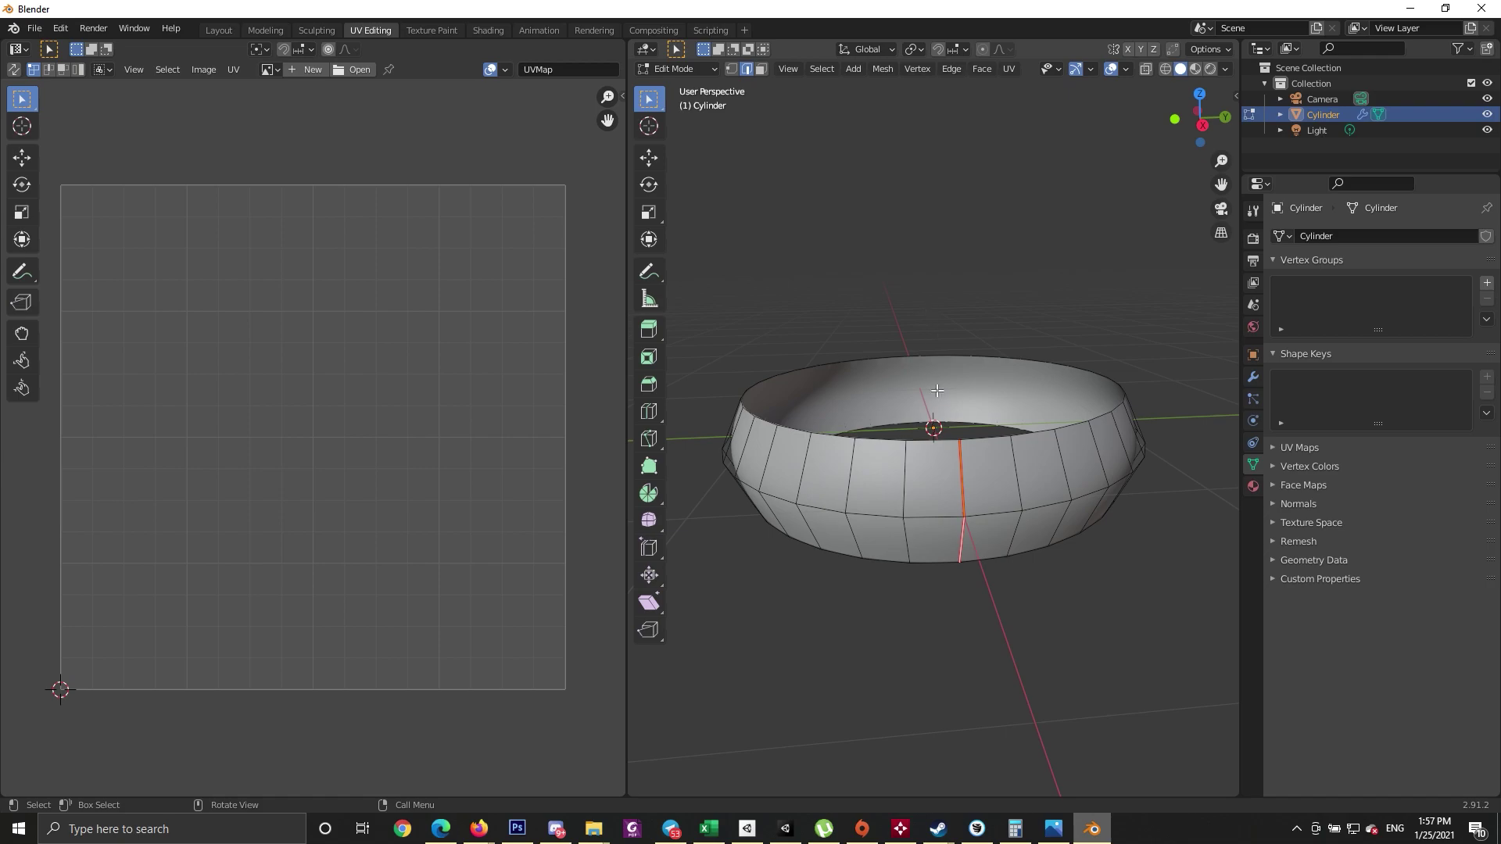
drag(773, 295, 1086, 556)
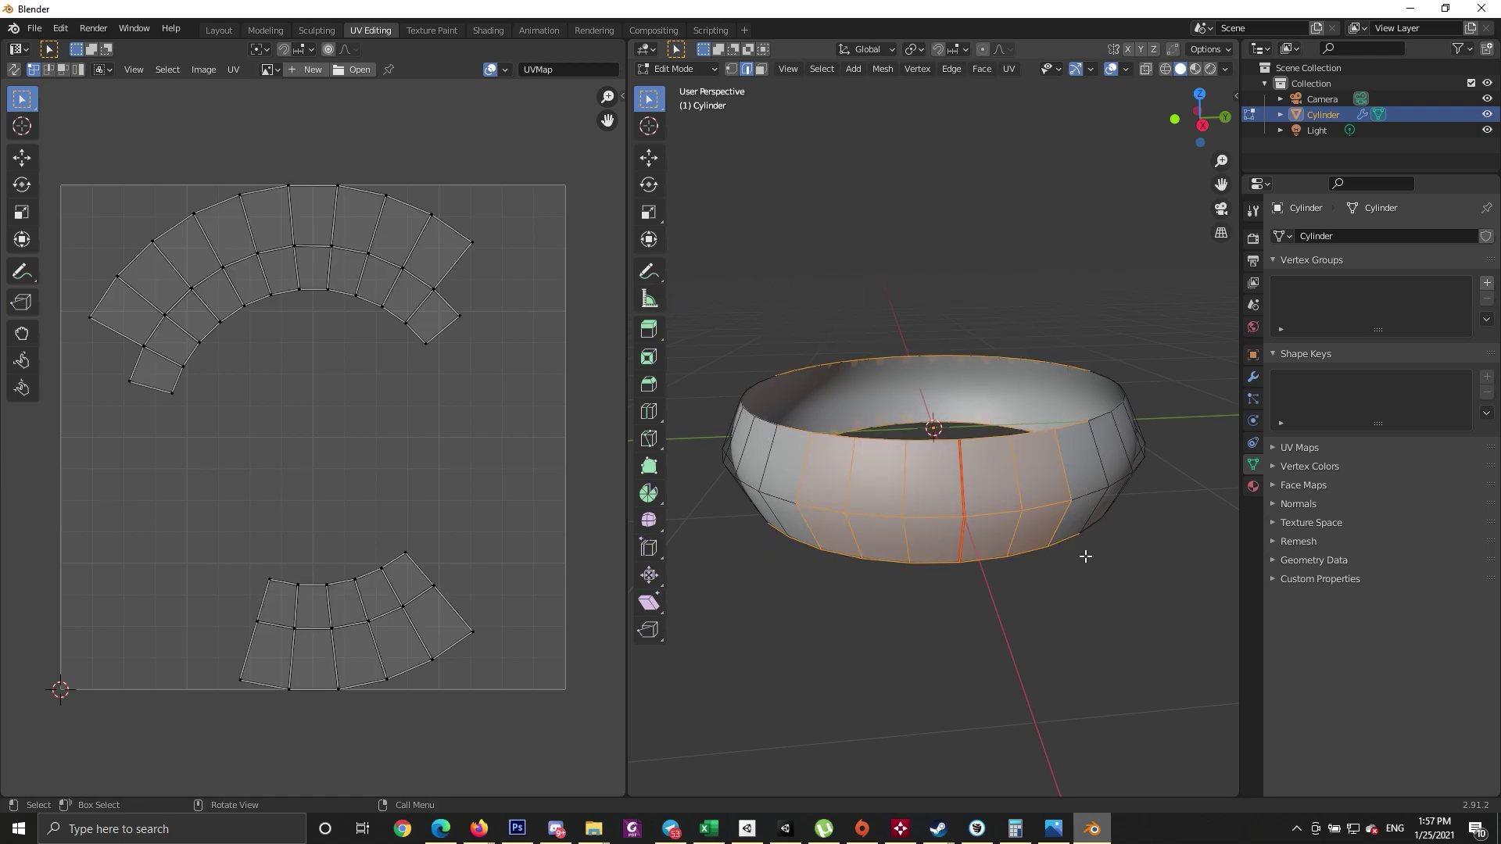
key(ctrl+l)
key(u)
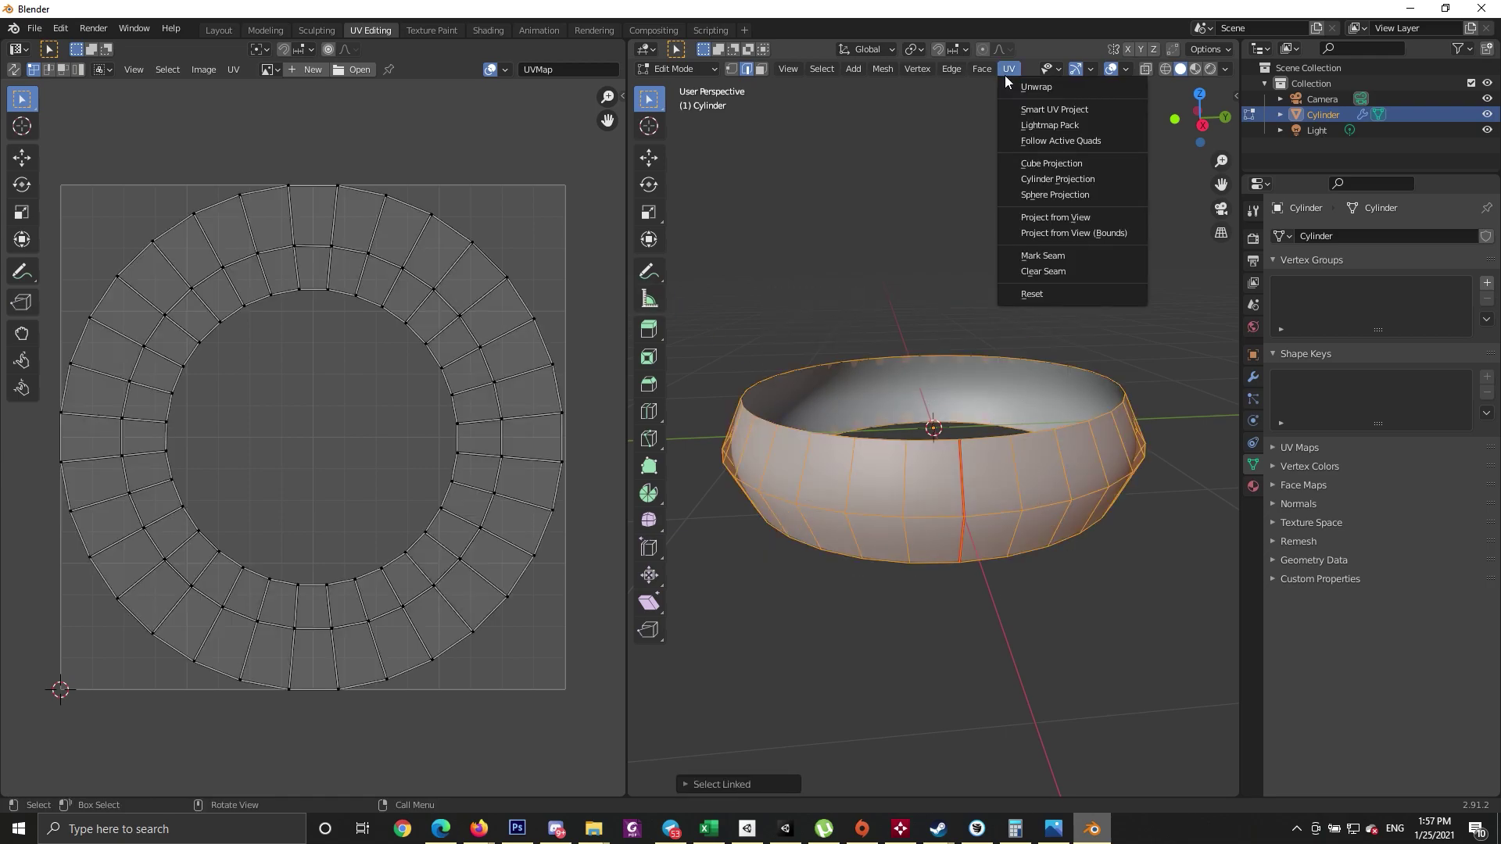
click(1025, 90)
- Flatten the upper edge of the UV strip's bottom-right face to horizontal by scaling it vertically
middle_drag(310, 307, 366, 280)
scroll(366, 280, up, 3)
middle_drag(336, 641, 447, 261)
scroll(430, 386, up, 2)
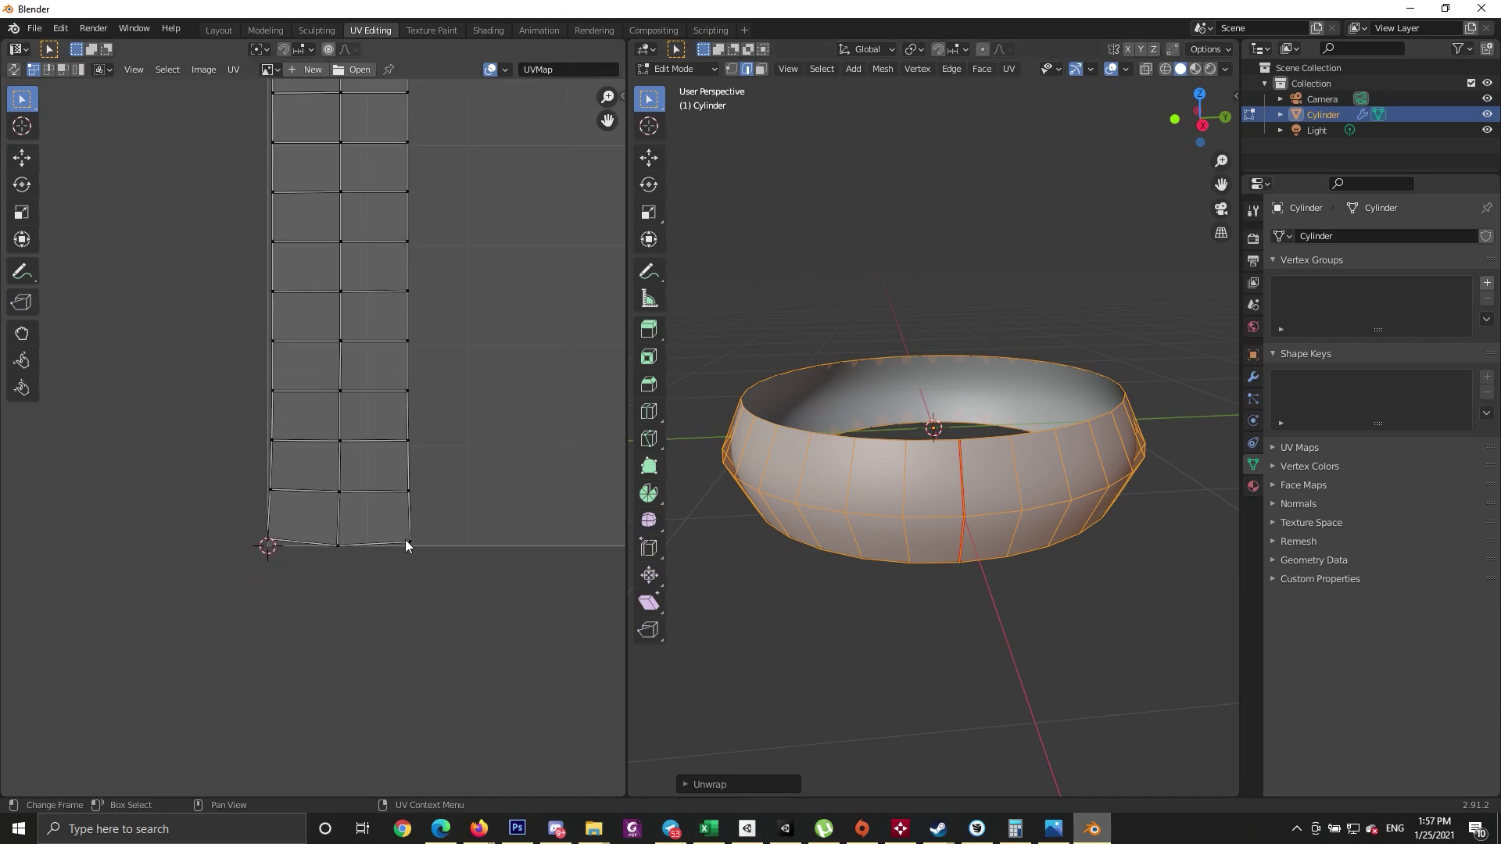
scroll(457, 347, up, 3)
middle_drag(560, 261, 507, 278)
drag(549, 282, 332, 331)
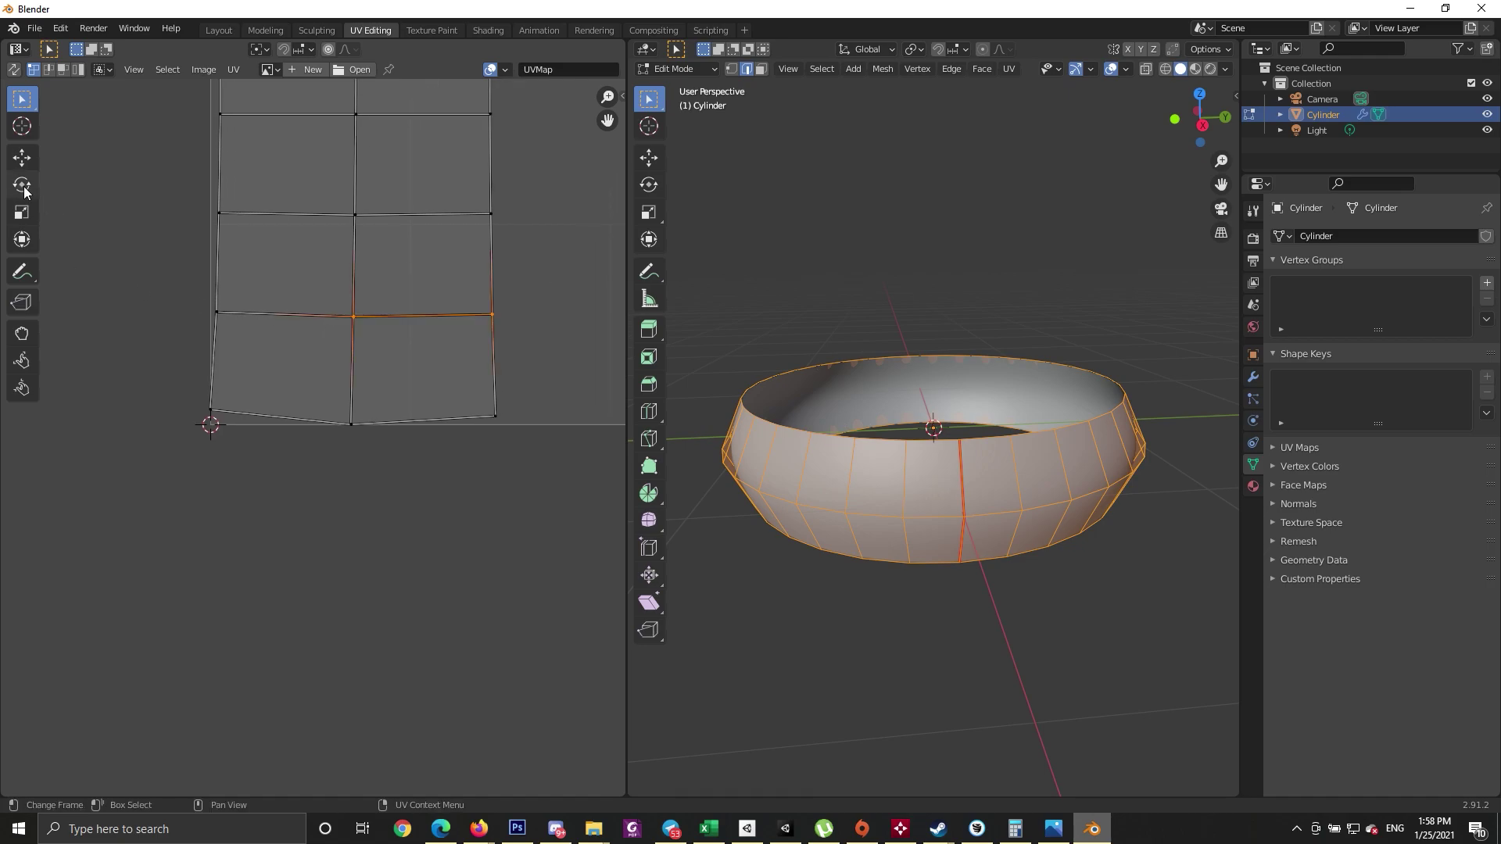
click(526, 319)
click(22, 212)
drag(555, 365, 364, 369)
click(352, 373)
click(494, 416)
drag(550, 294, 347, 330)
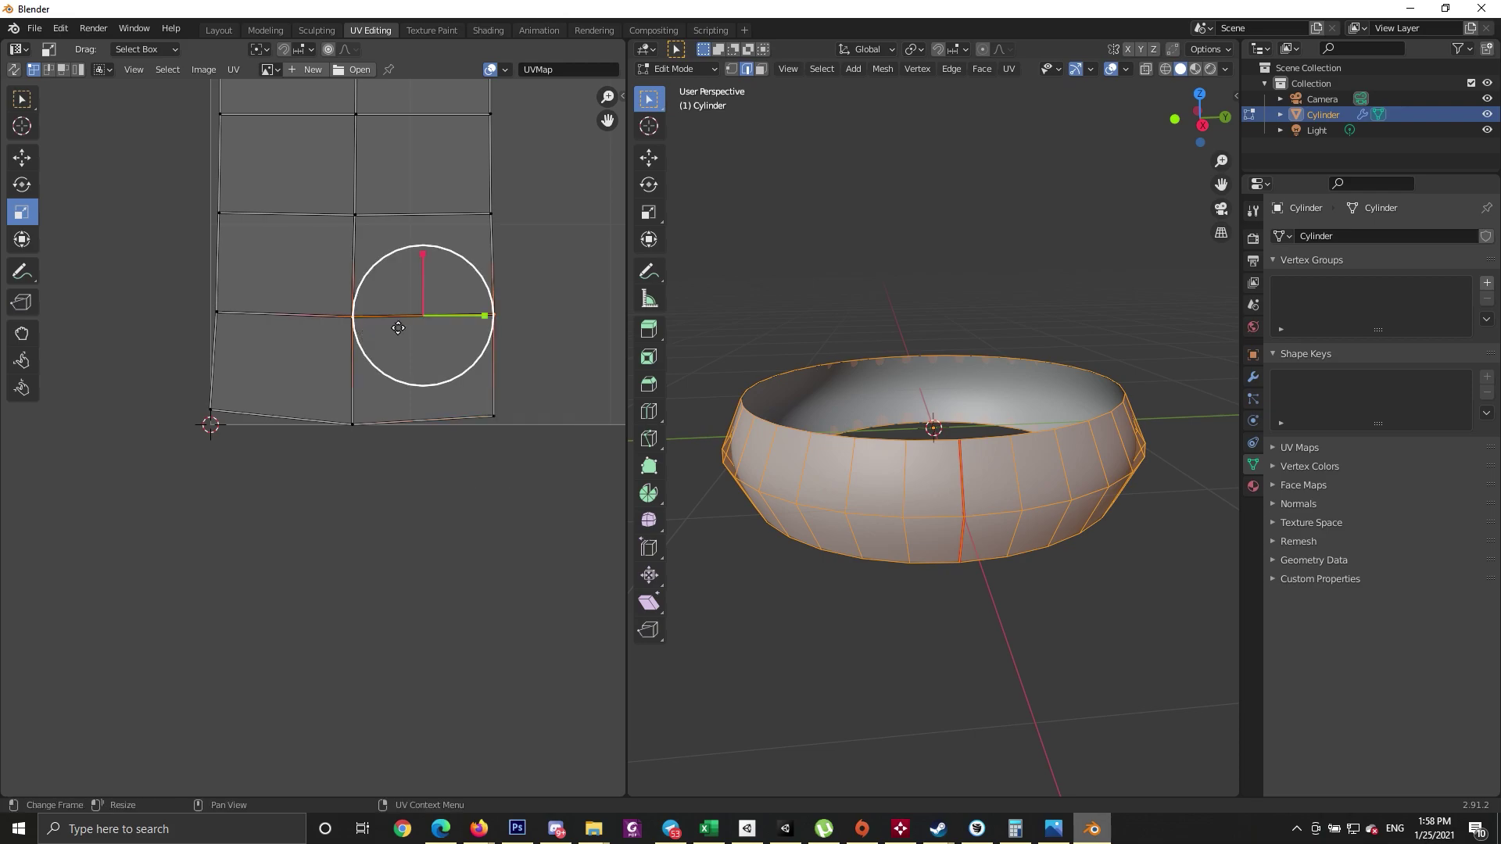
ctrl+drag(423, 254, 424, 316)
- Flatten the lower edge of the UV strip's bottom-right face to horizontal by scaling it vertically
click(509, 406)
click(540, 344)
drag(556, 396, 344, 450)
drag(432, 366, 421, 417)
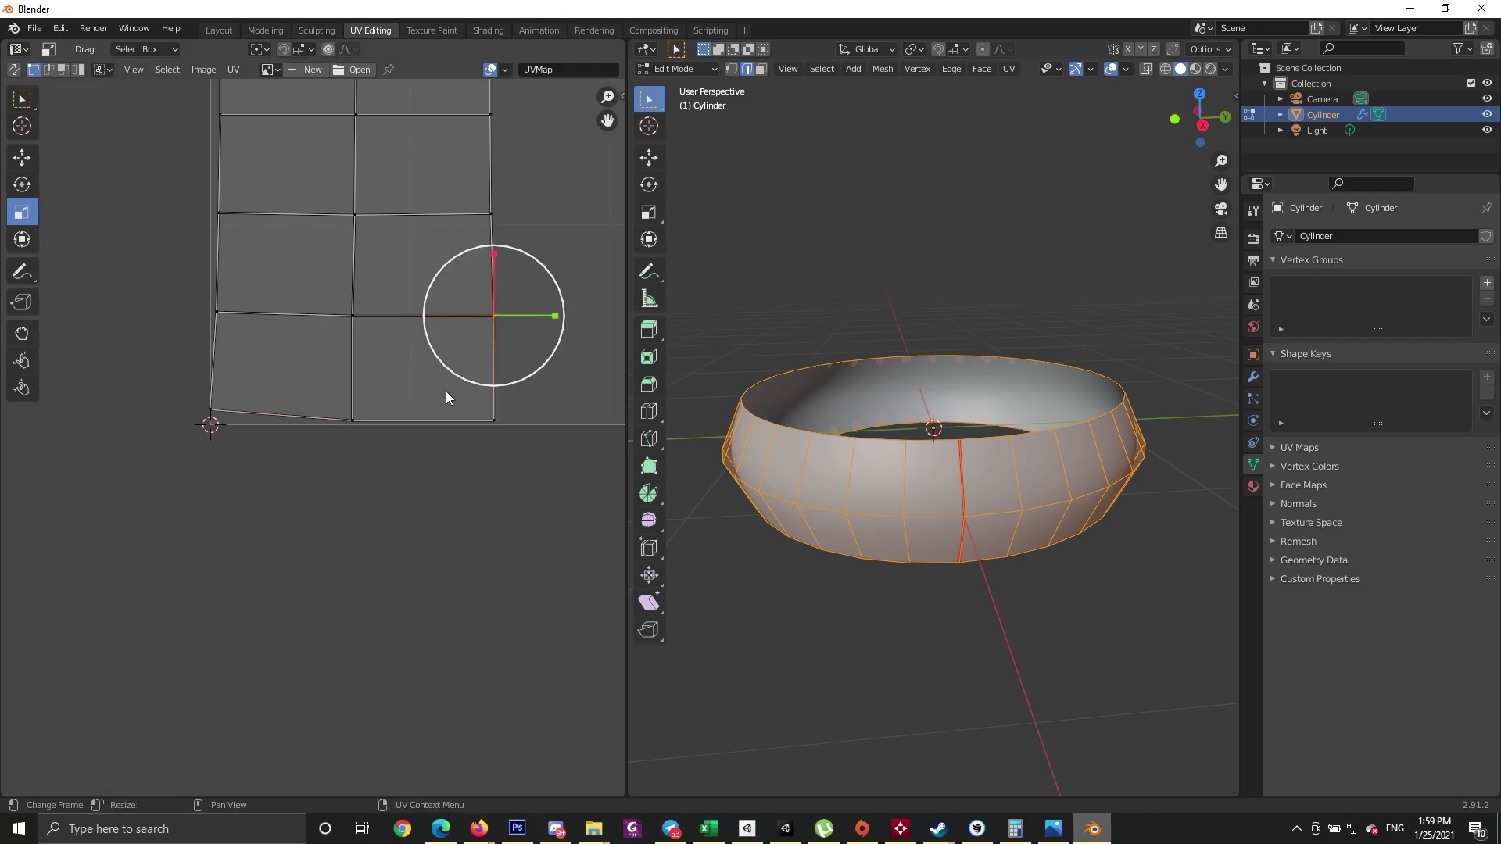
- Make the squared bottom-right UV face active, select its whole island, and apply Follow Active Quads
click(63, 70)
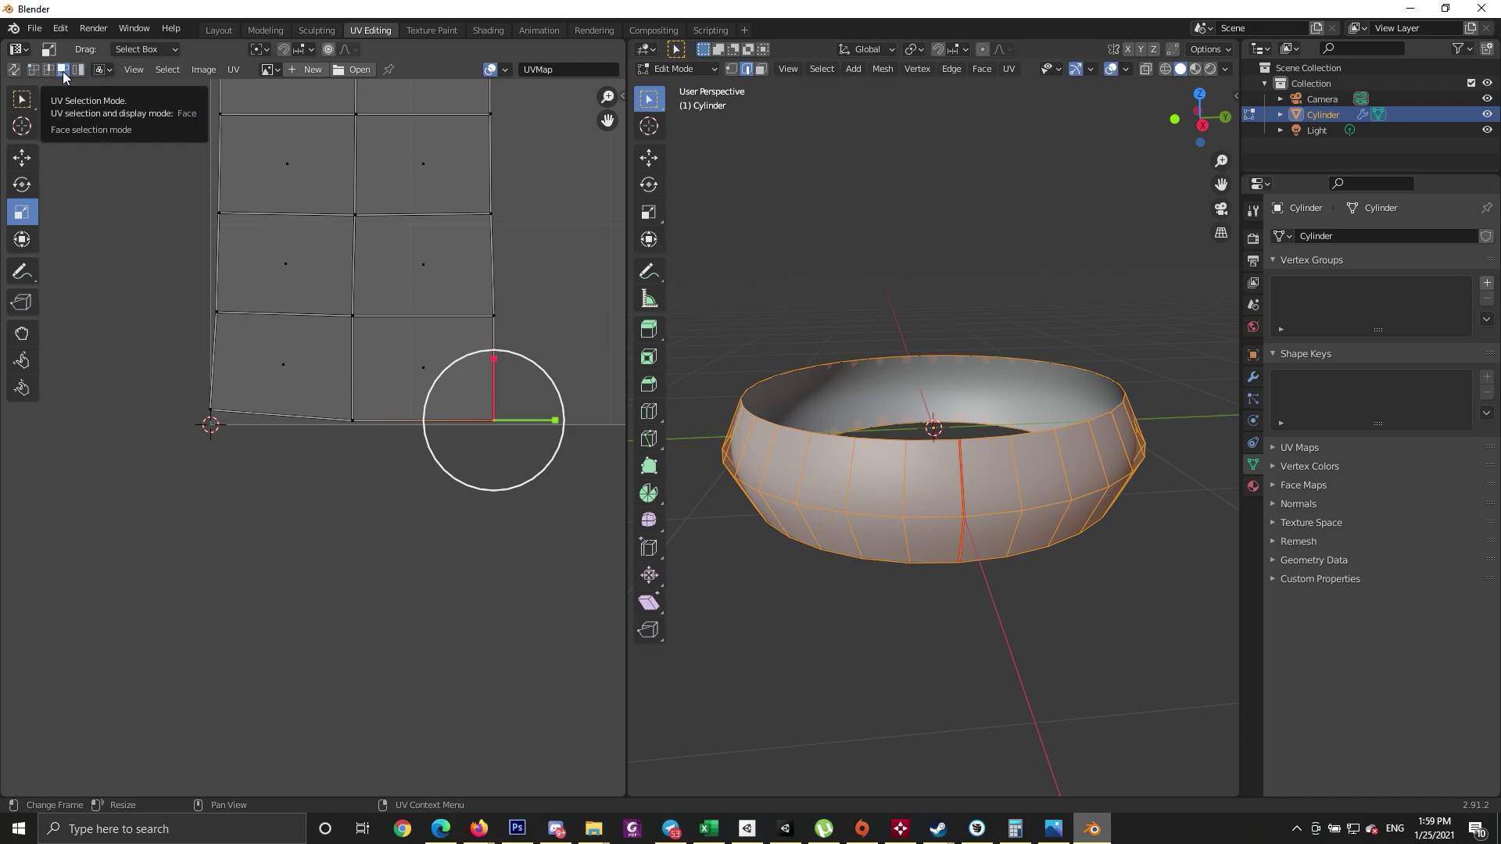
click(402, 345)
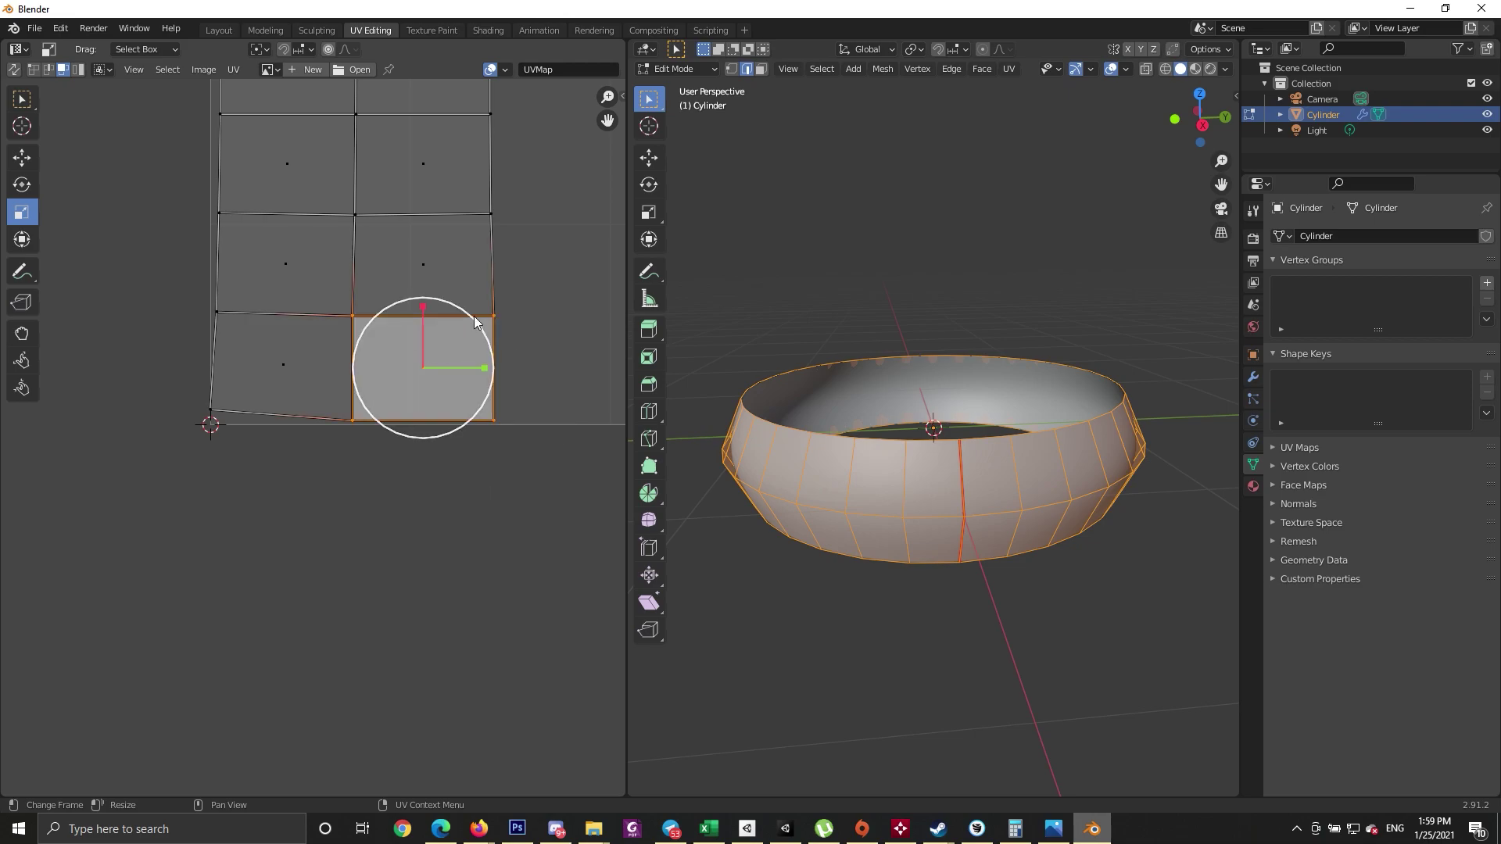
key(l)
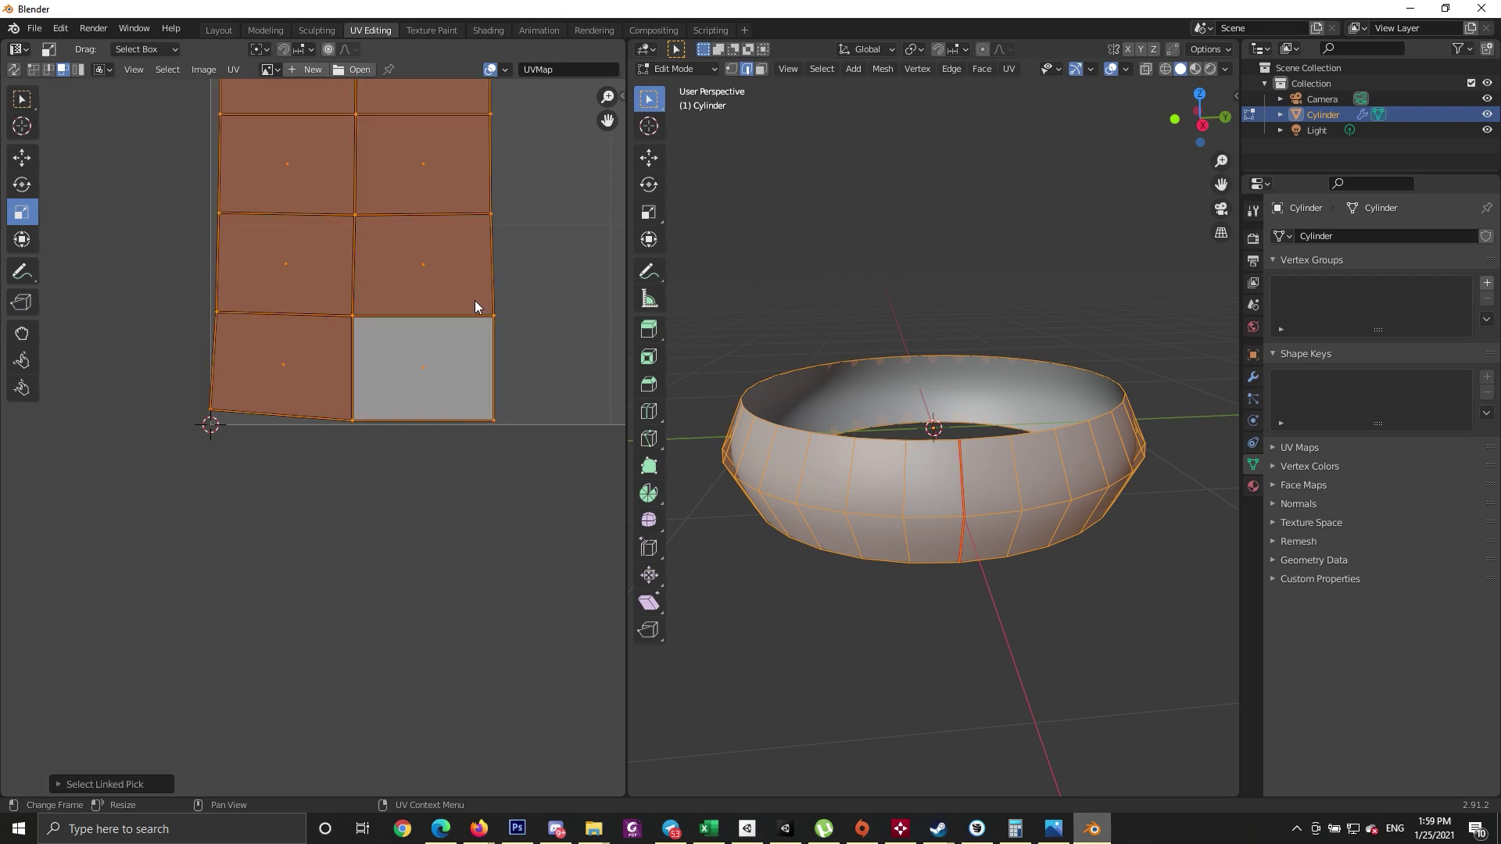
right_click(450, 350)
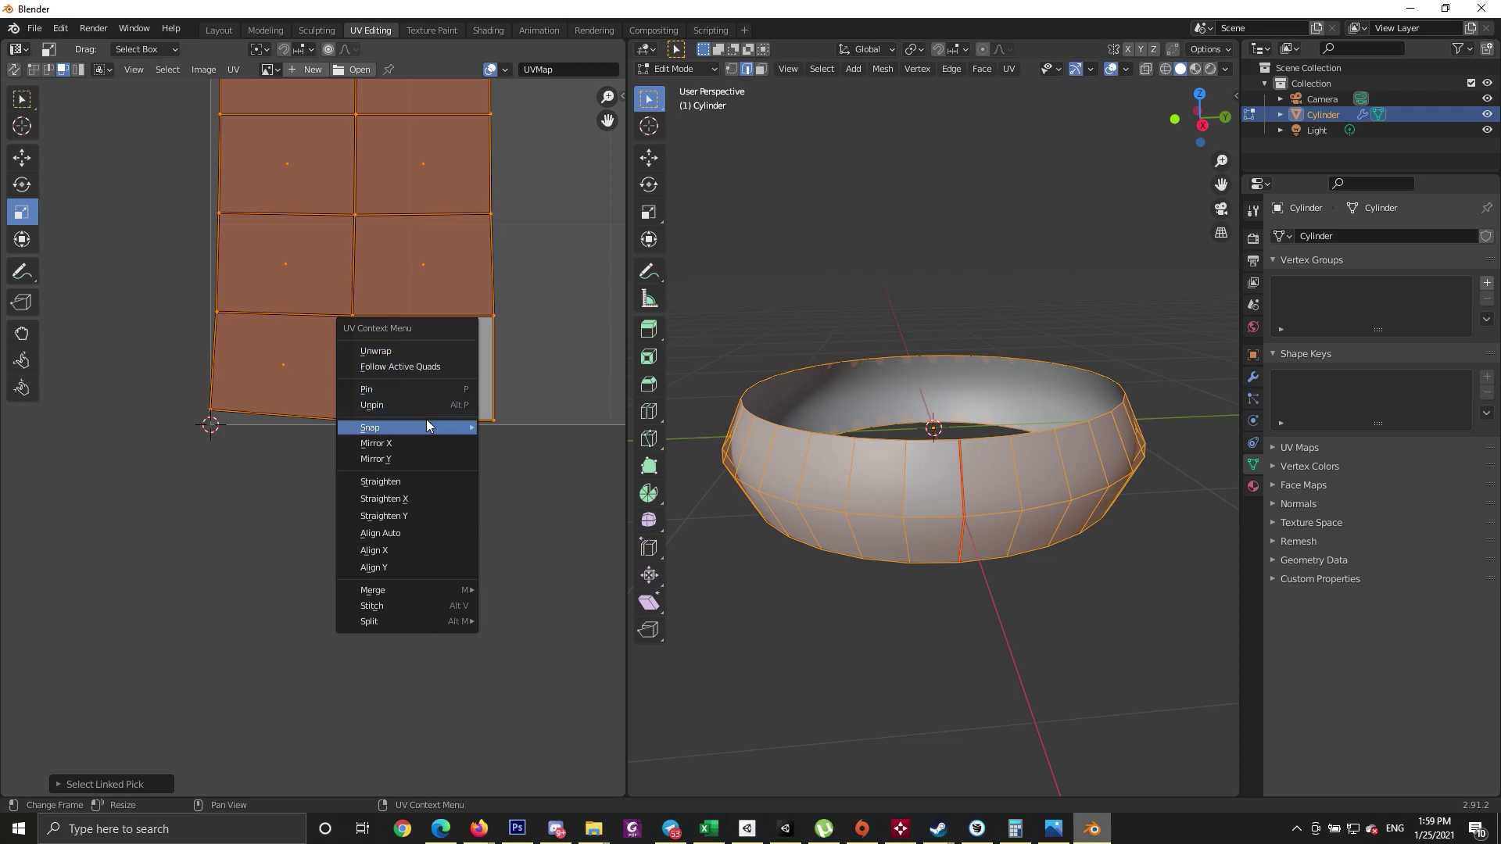
click(405, 373)
- Load THE_ONE_RING-3.png from the Desktop as the UV editor's background image
scroll(499, 354, down, 4)
shift+scroll(471, 279, up, 5)
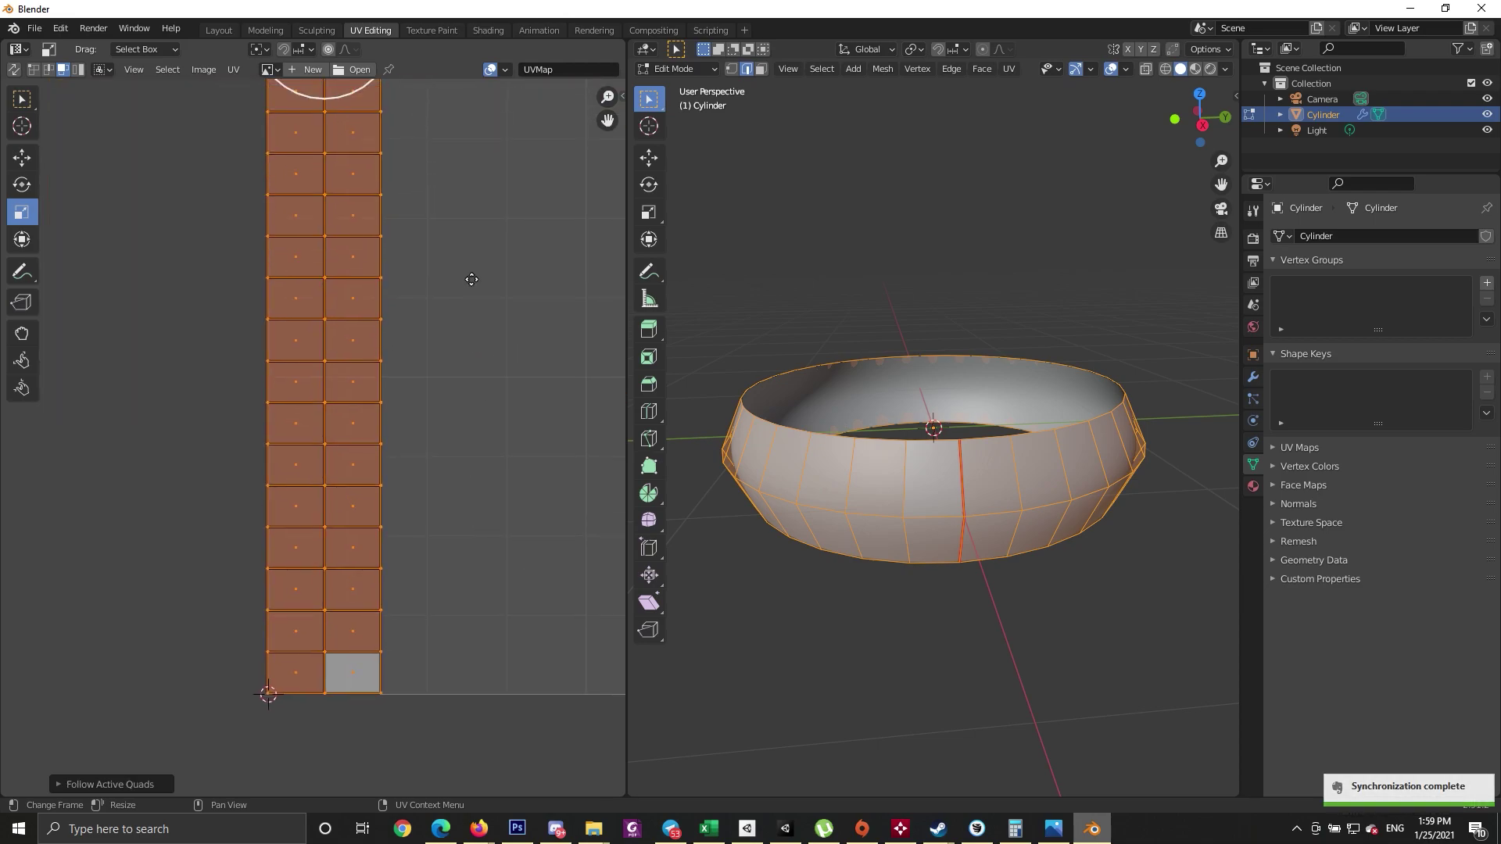
middle_drag(471, 279, 514, 401)
scroll(514, 400, down, 1)
middle_drag(507, 301, 468, 420)
scroll(455, 368, down, 2)
click(359, 69)
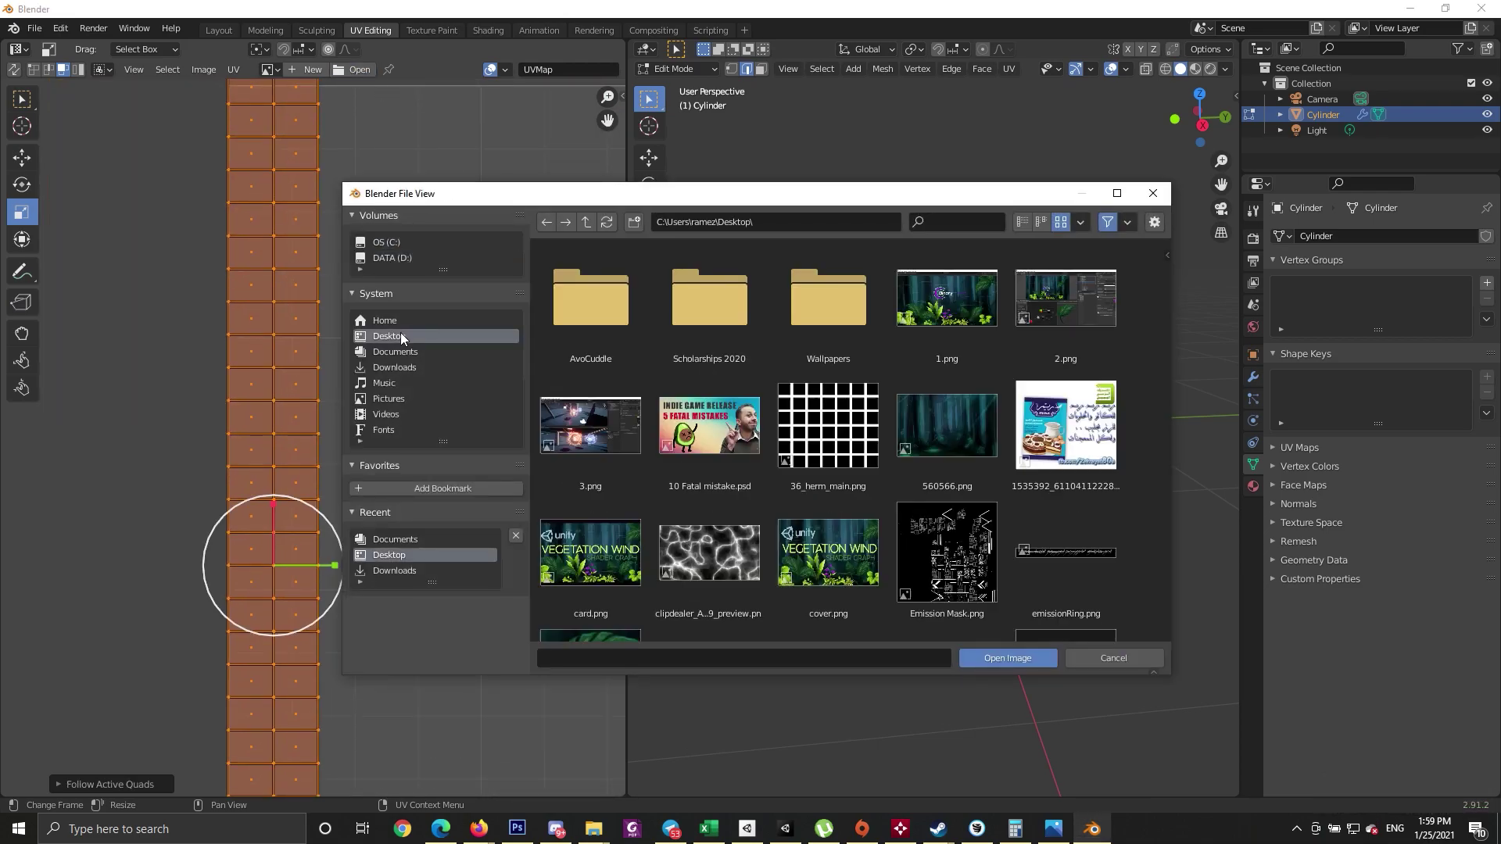
scroll(881, 477, down, 10)
double_click(847, 435)
- Rotate the UV island a quarter turn so its length runs along the inscription
click(22, 184)
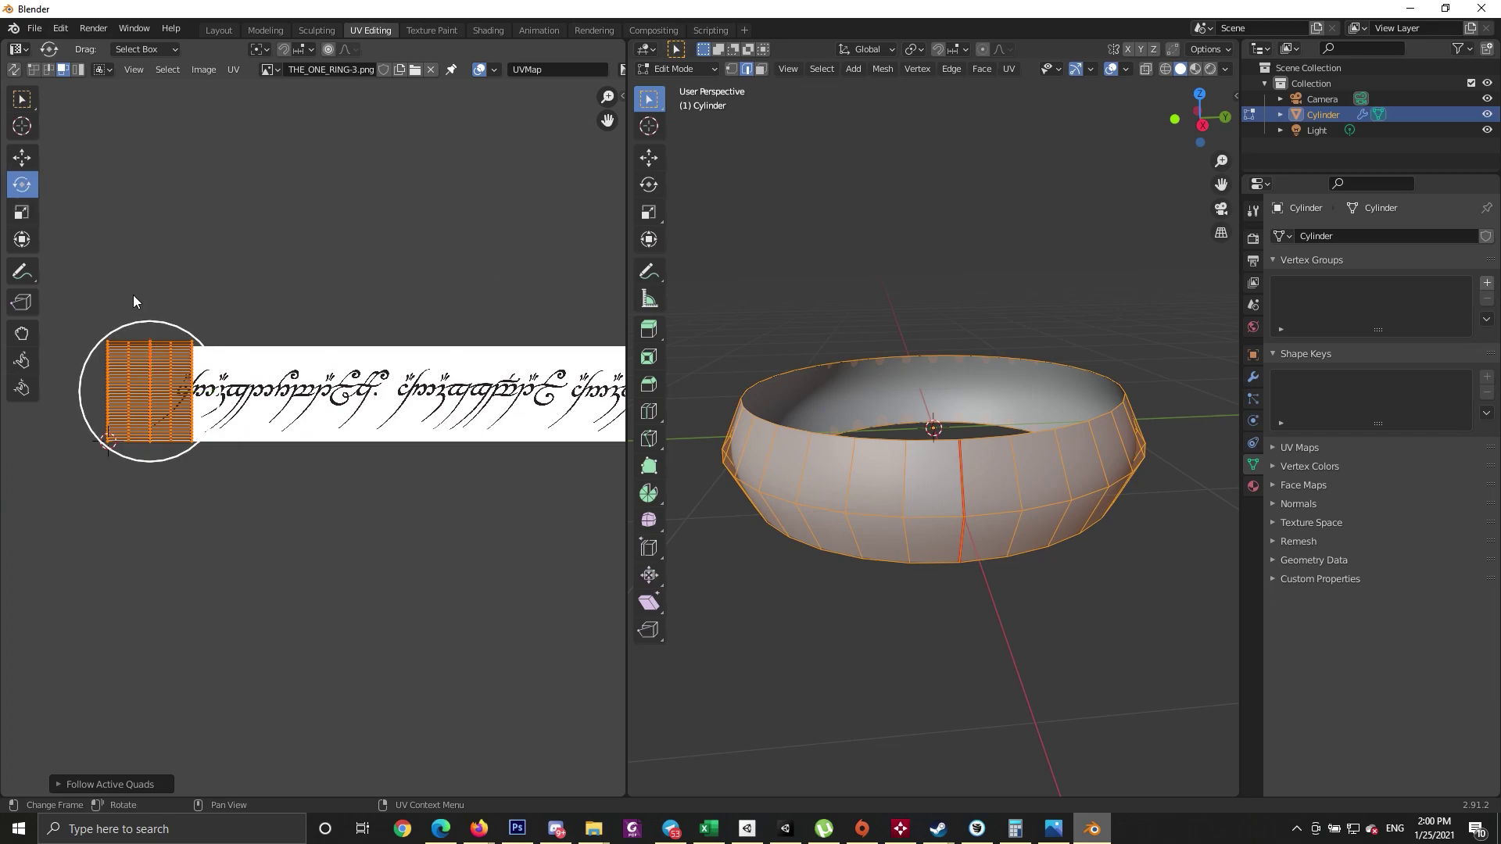
scroll(201, 351, up, 2)
drag(103, 418, 133, 288)
scroll(200, 361, down, 1)
middle_drag(199, 361, 223, 319)
- Stretch the UV island horizontally and move it over the inscription image
click(22, 211)
drag(196, 337, 583, 343)
click(22, 157)
drag(192, 338, 564, 352)
scroll(407, 375, down, 3)
- Fine-tune the UV island's scale and position so it spans the whole inscription
click(22, 211)
drag(311, 374, 390, 402)
click(22, 157)
key(r)
right_click(339, 362)
click(22, 212)
click(30, 160)
click(21, 212)
click(440, 258)
scroll(397, 299, up, 4)
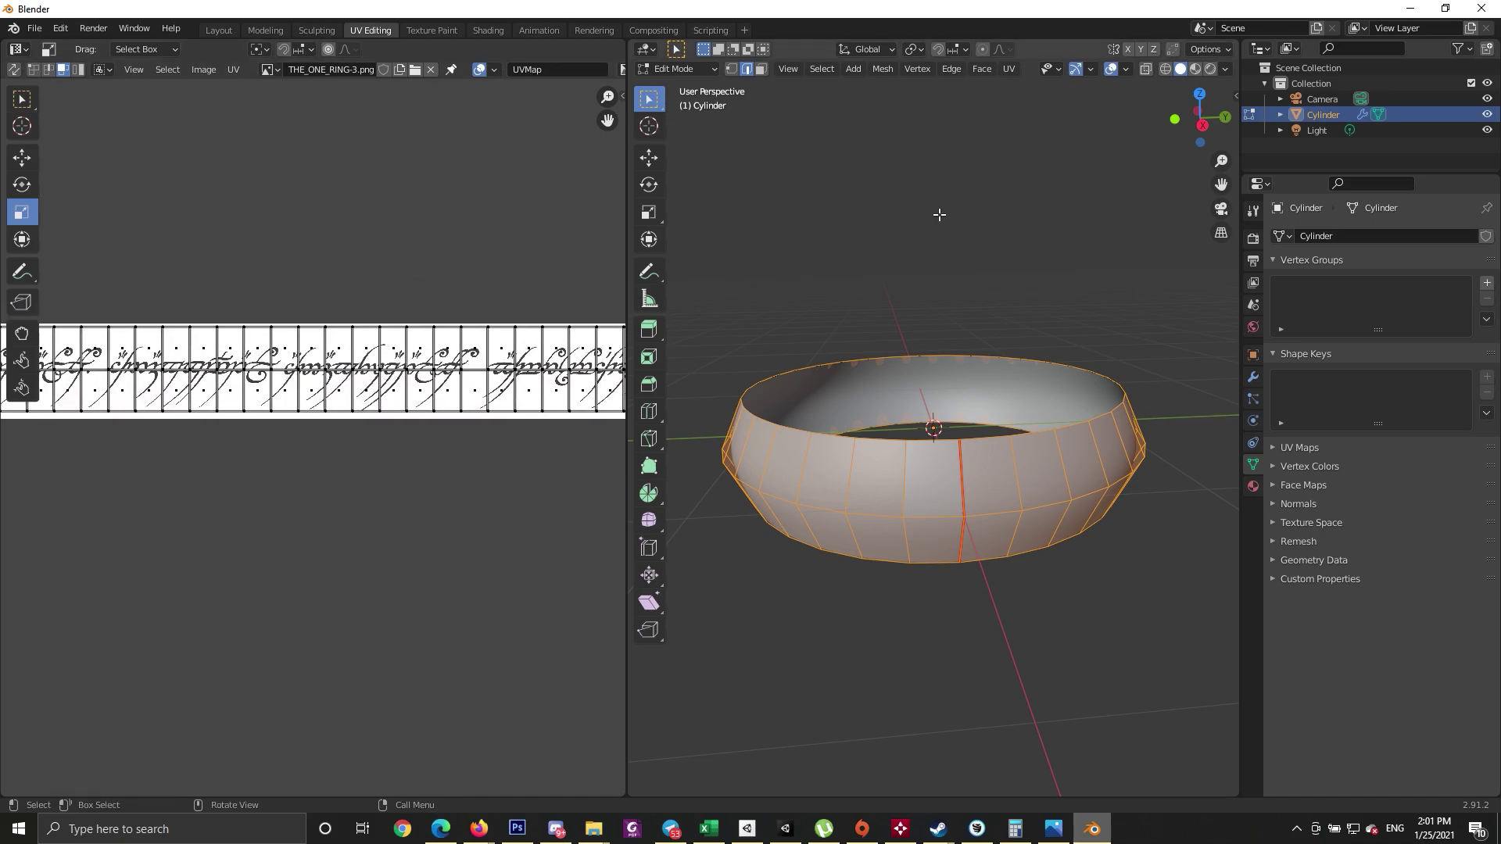
- Switch to the Shading workspace and bring the ring material's Principled BSDF node into view
click(488, 30)
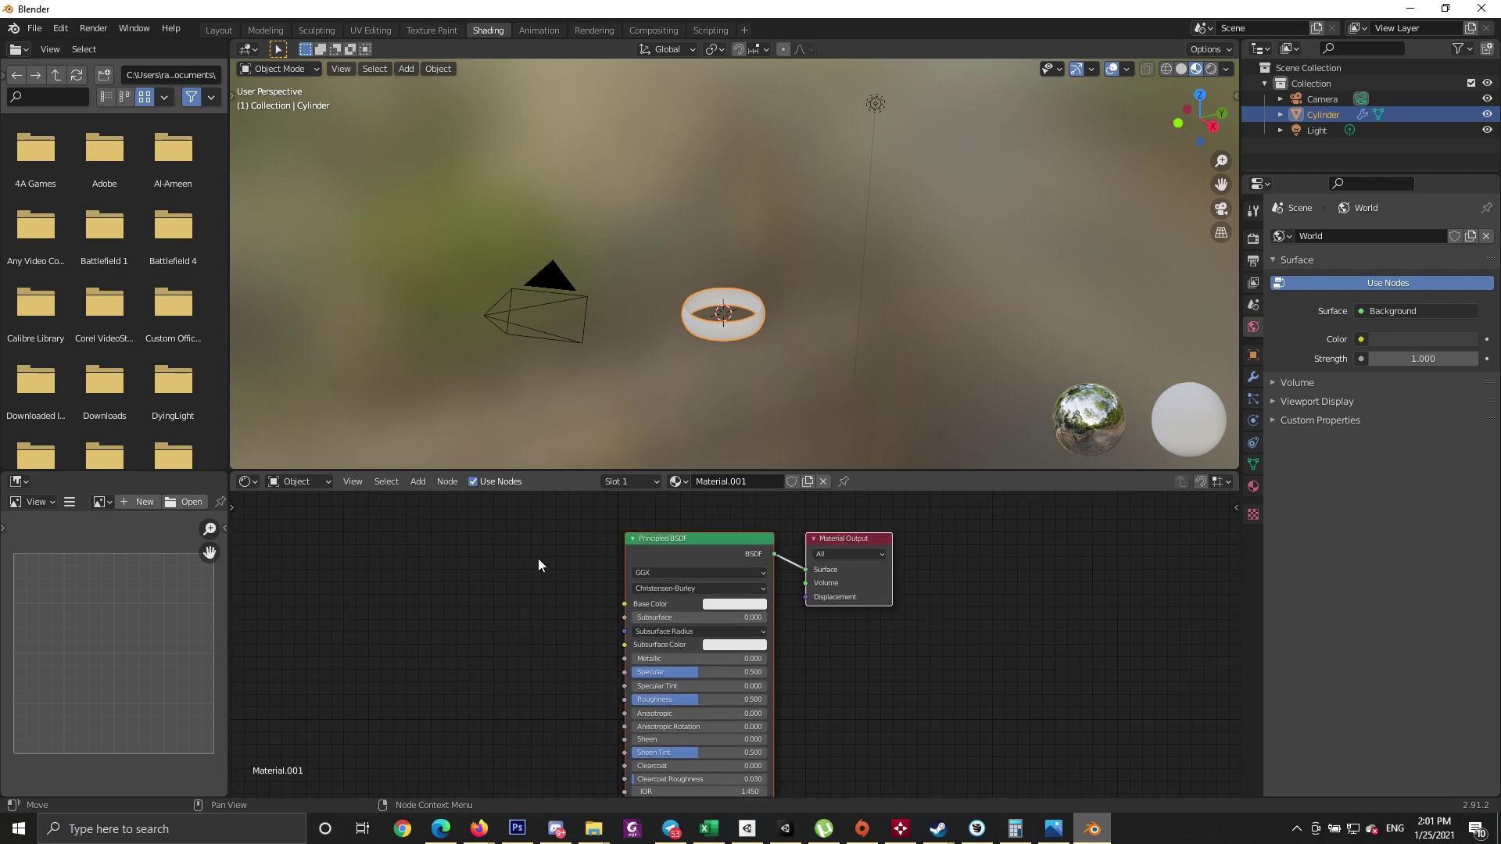
scroll(455, 558, up, 2)
middle_drag(375, 583, 458, 546)
right_click(457, 546)
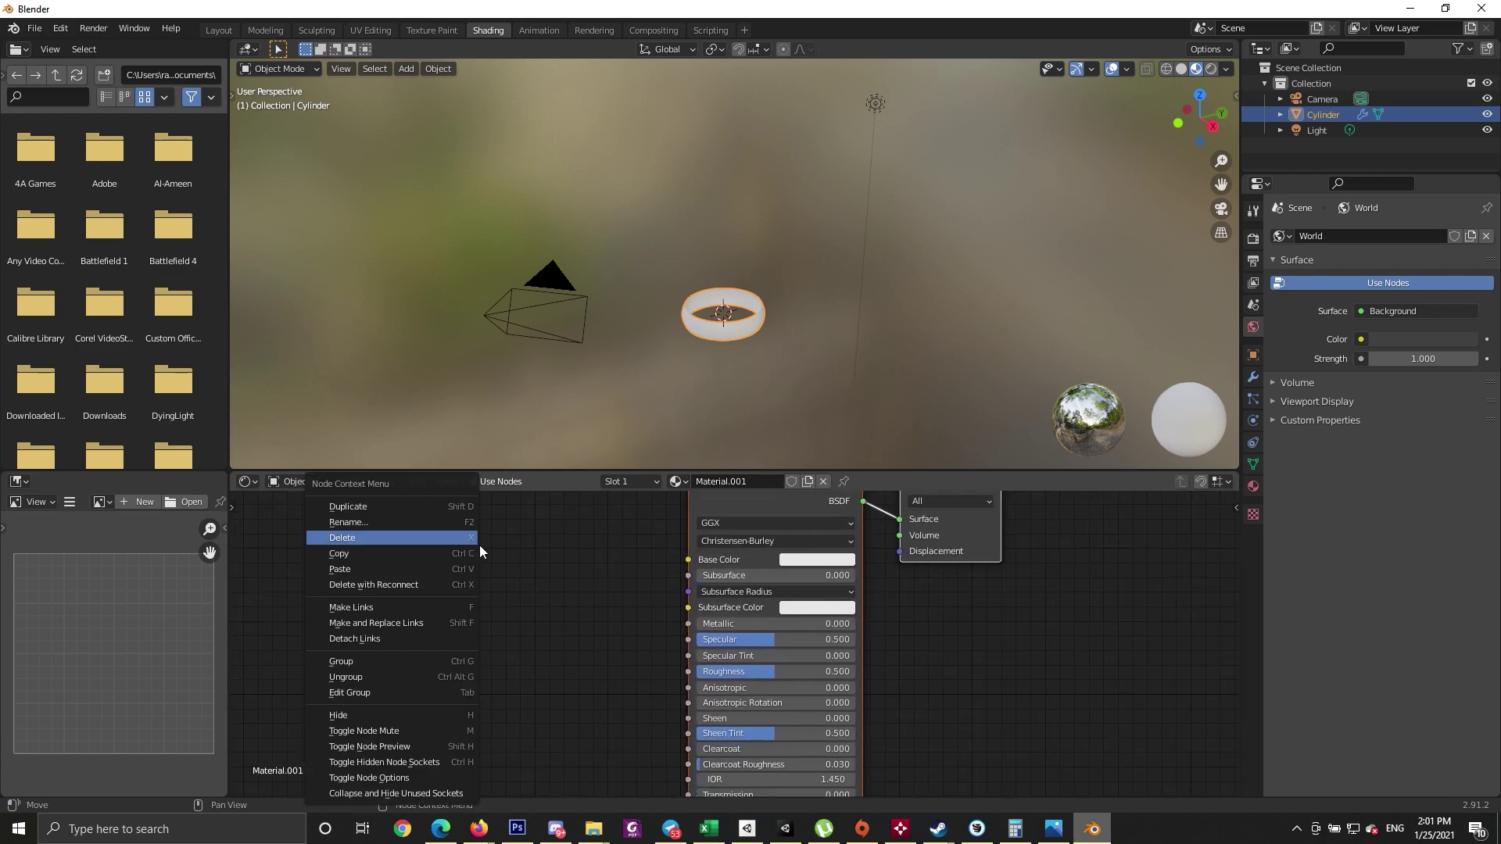
click(424, 481)
key(t)
key(e)
right_click(419, 519)
click(421, 486)
key(t)
key(e)
right_click(444, 493)
- Add an Image Texture node to the ring's material and place it before the Principled BSDF
click(418, 481)
mouse_move(469, 529)
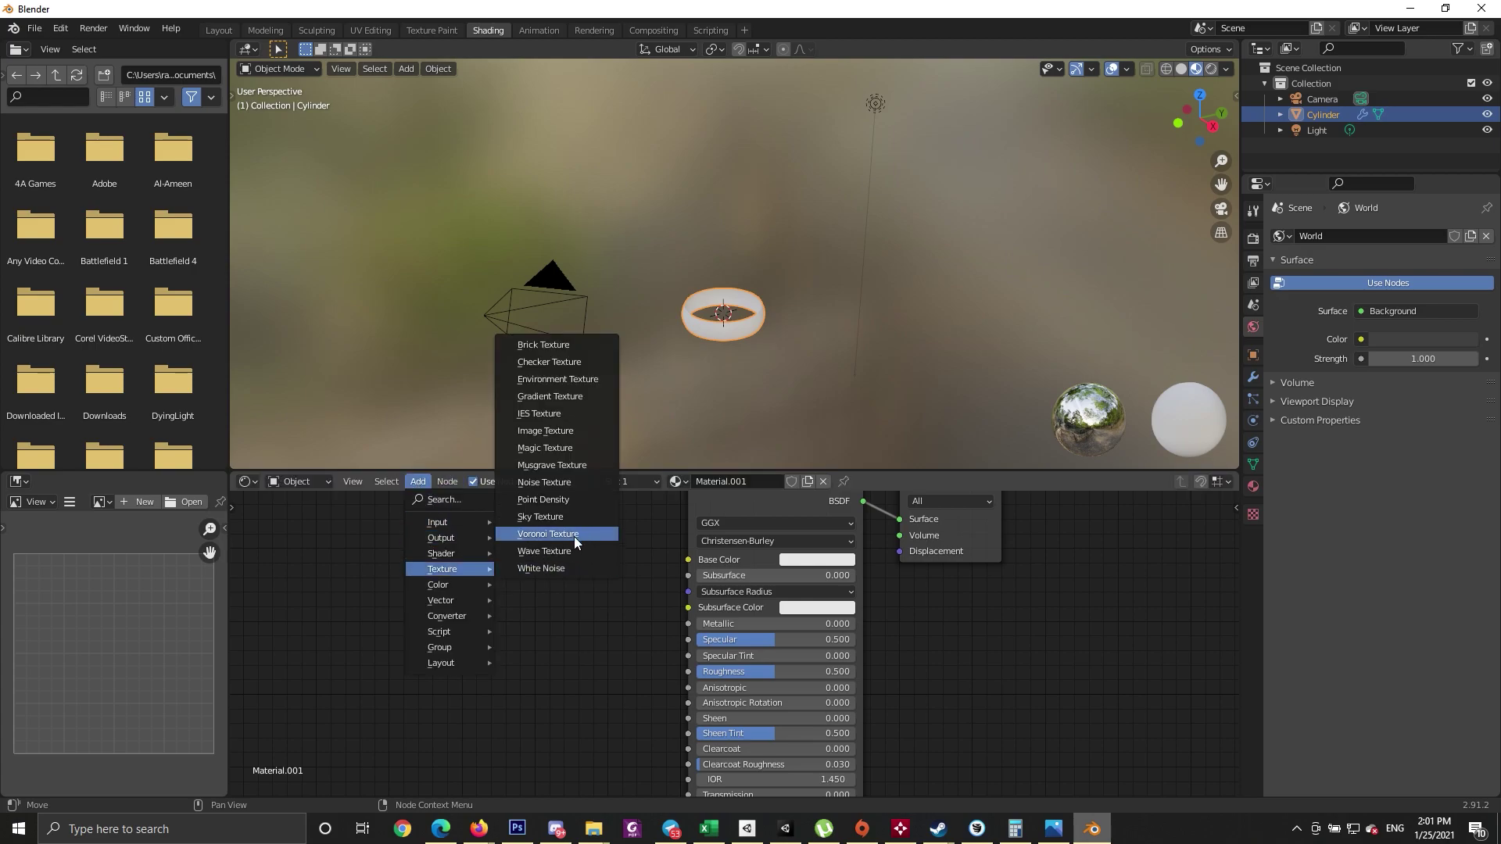
click(566, 435)
click(461, 565)
drag(461, 565, 389, 550)
- Load THE_ONE_RING-3.png from the Desktop into the Image Texture node and connect its Color to the Principled BSDF's Base Color
click(458, 587)
click(392, 339)
scroll(864, 434, down, 5)
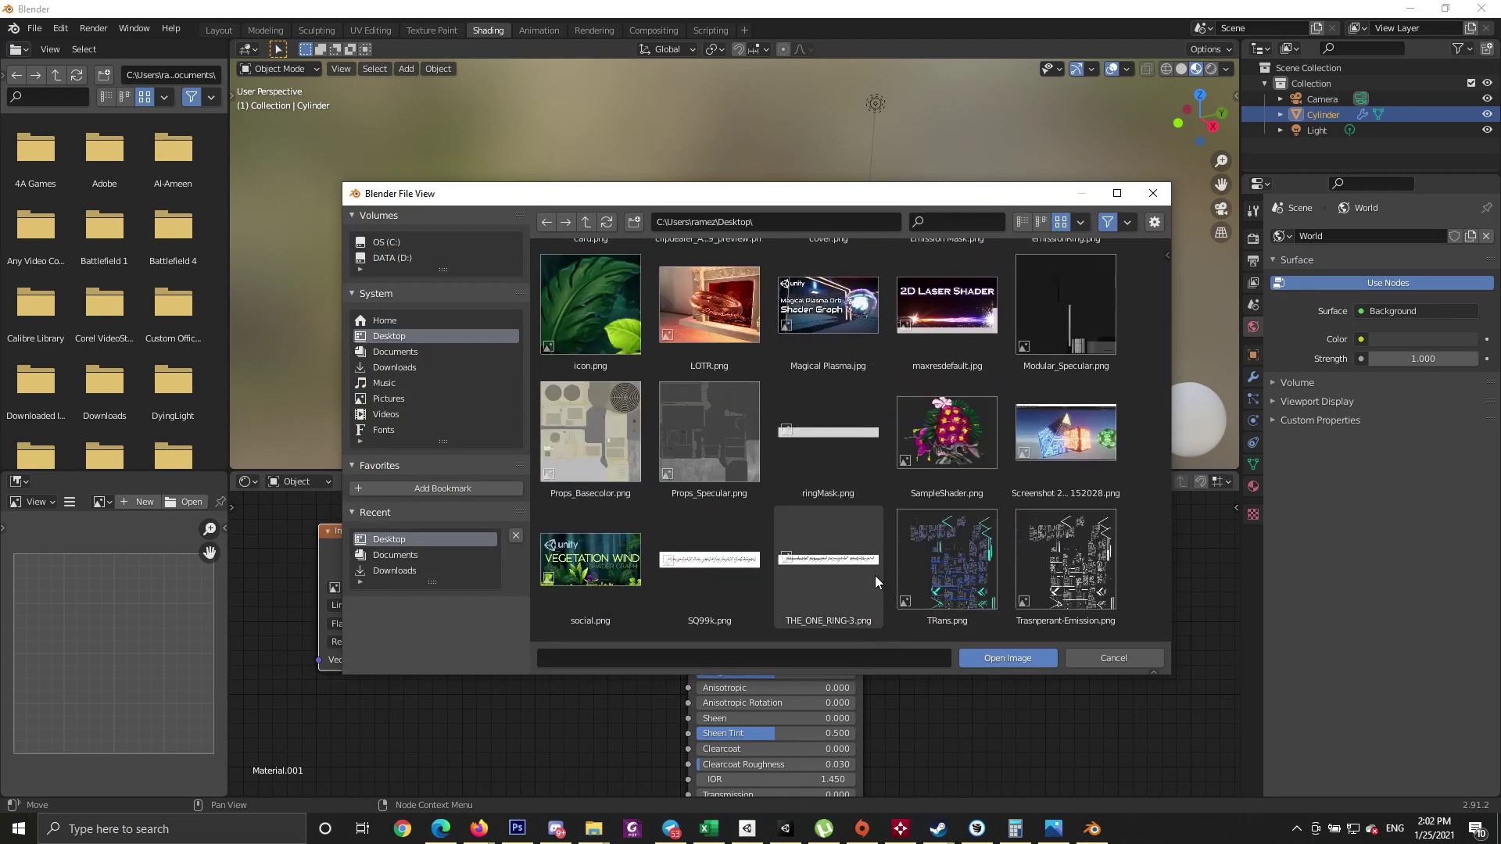
double_click(875, 580)
drag(494, 550, 687, 560)
middle_drag(655, 521, 616, 568)
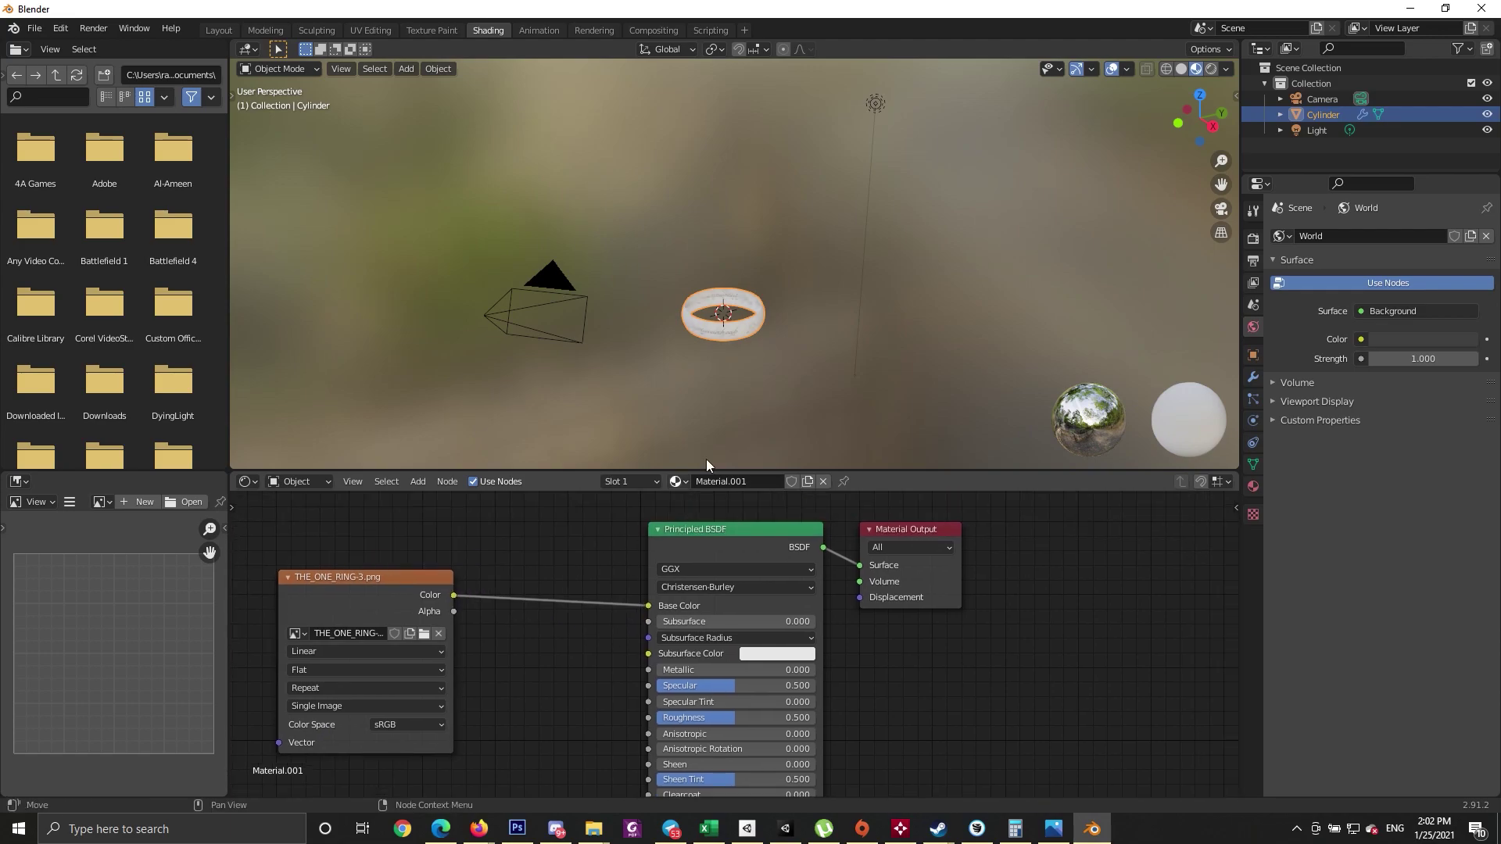
- Inspect up close how the inscription texture wraps around the ring
scroll(706, 454, up, 7)
middle_drag(707, 438, 771, 302)
middle_drag(923, 334, 885, 348)
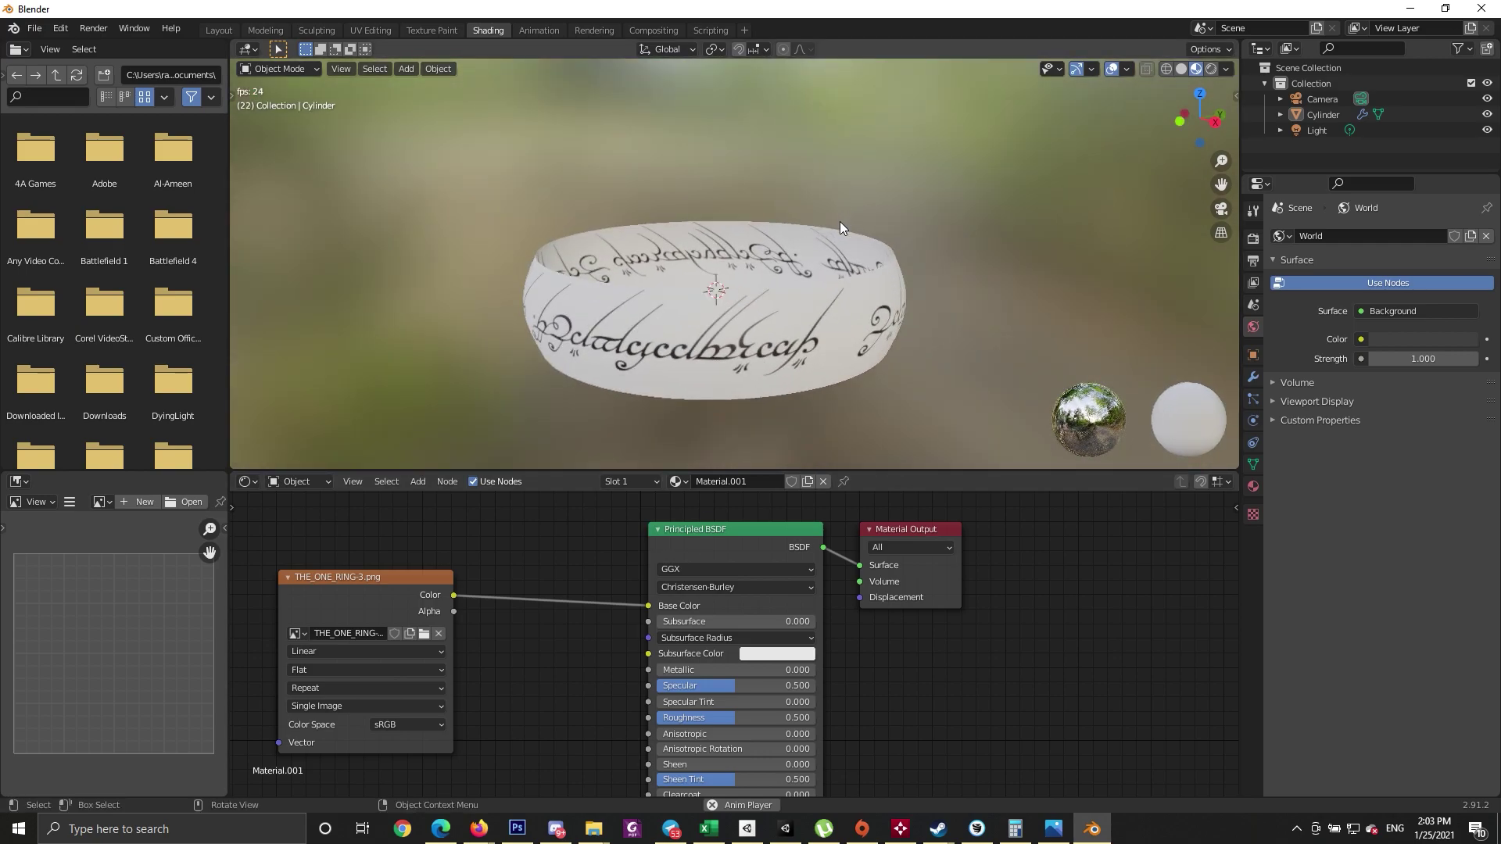
scroll(894, 228, up, 1)
mouse_move(921, 200)
middle_down()
mouse_move(929, 218)
mouse_move(936, 196)
middle_up()
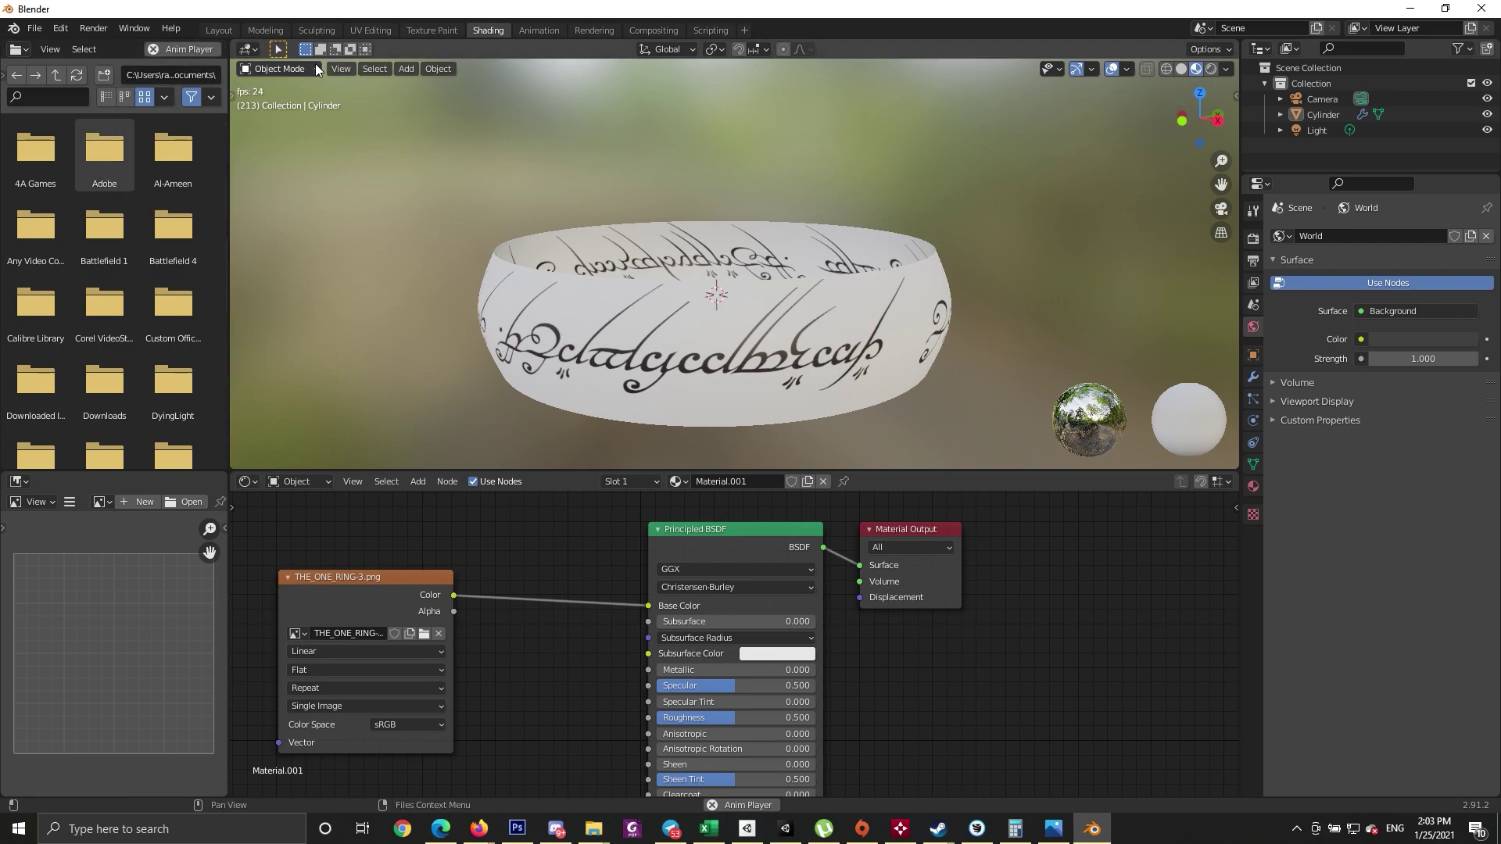
- Switch to the Modeling workspace and thicken the ring mesh with Extrude Along Normals
click(266, 31)
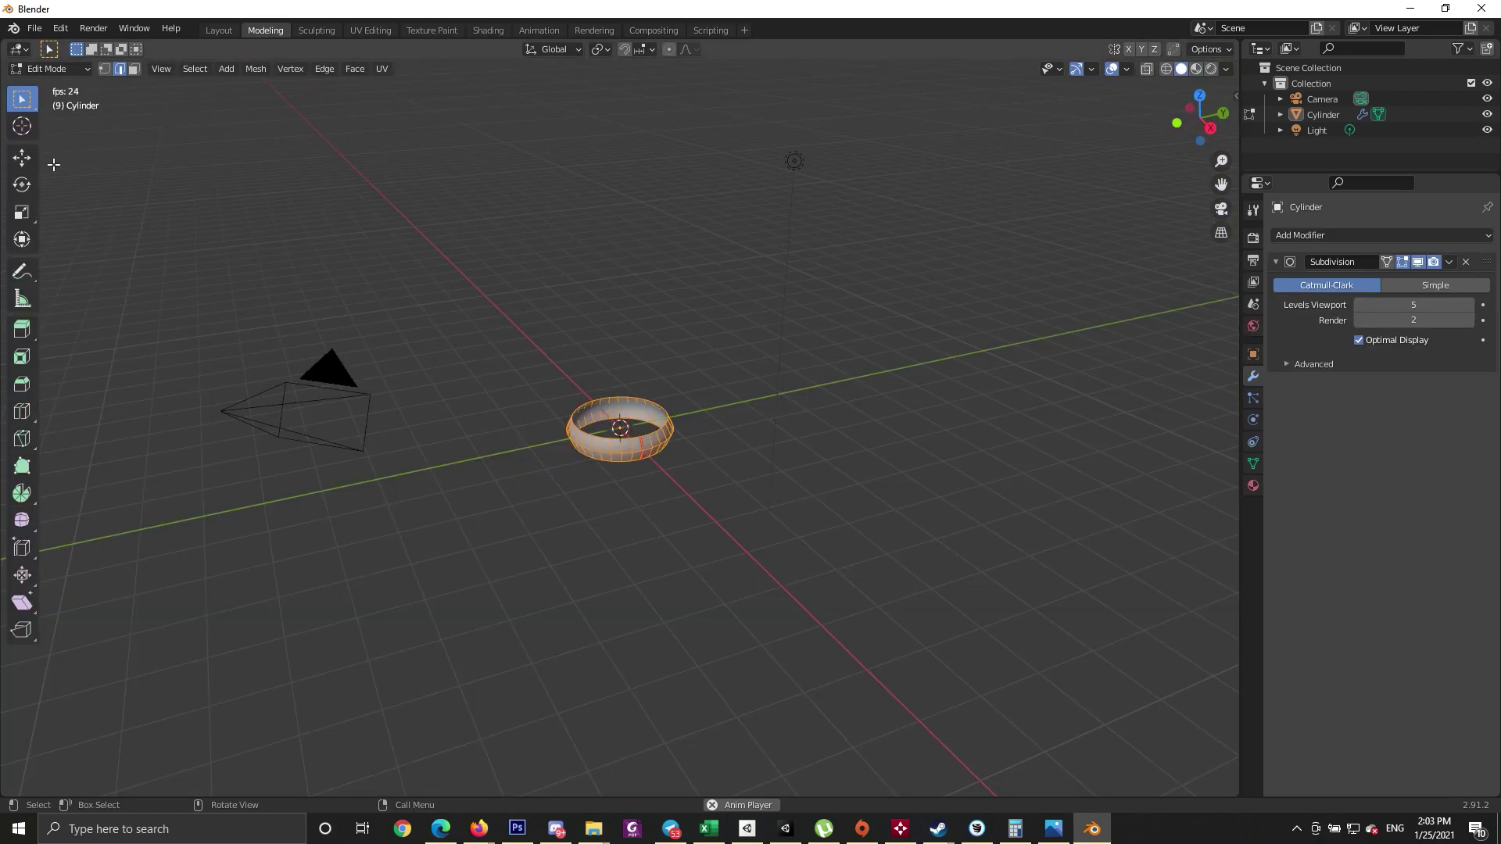
click(23, 331)
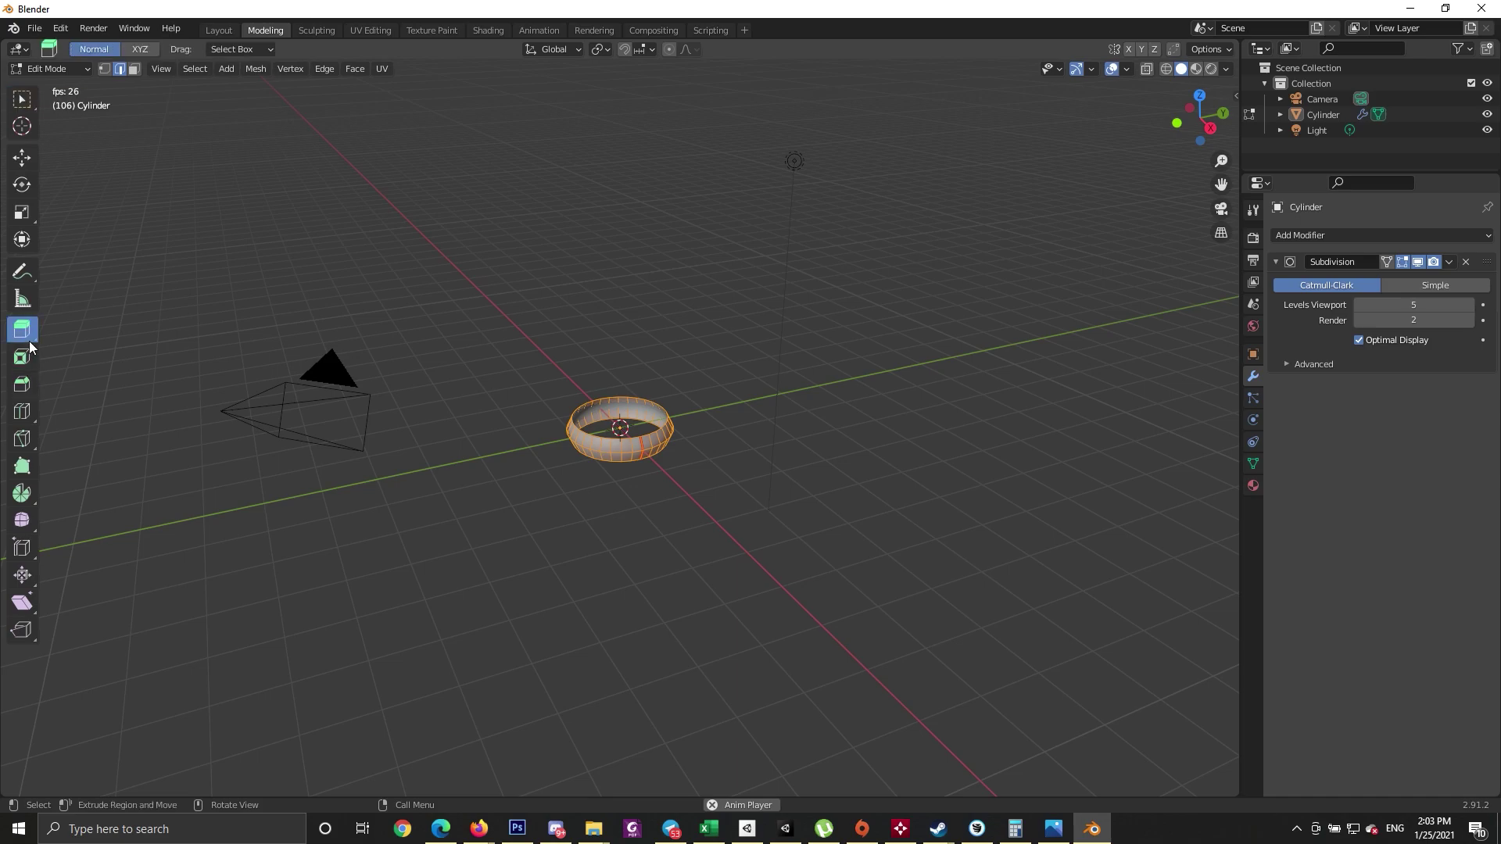
click(29, 346)
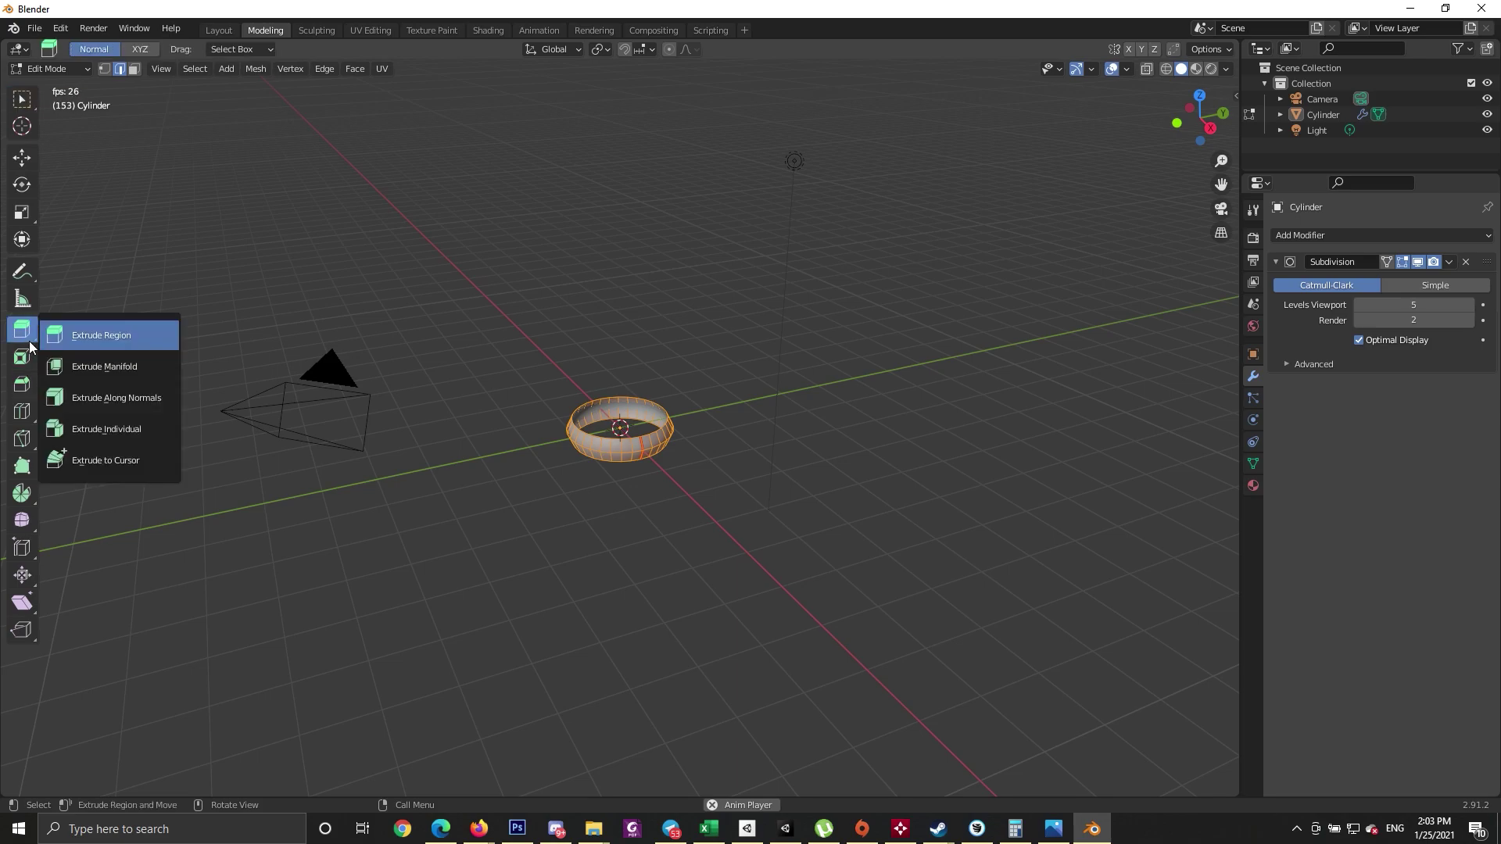
click(141, 397)
drag(630, 426, 582, 446)
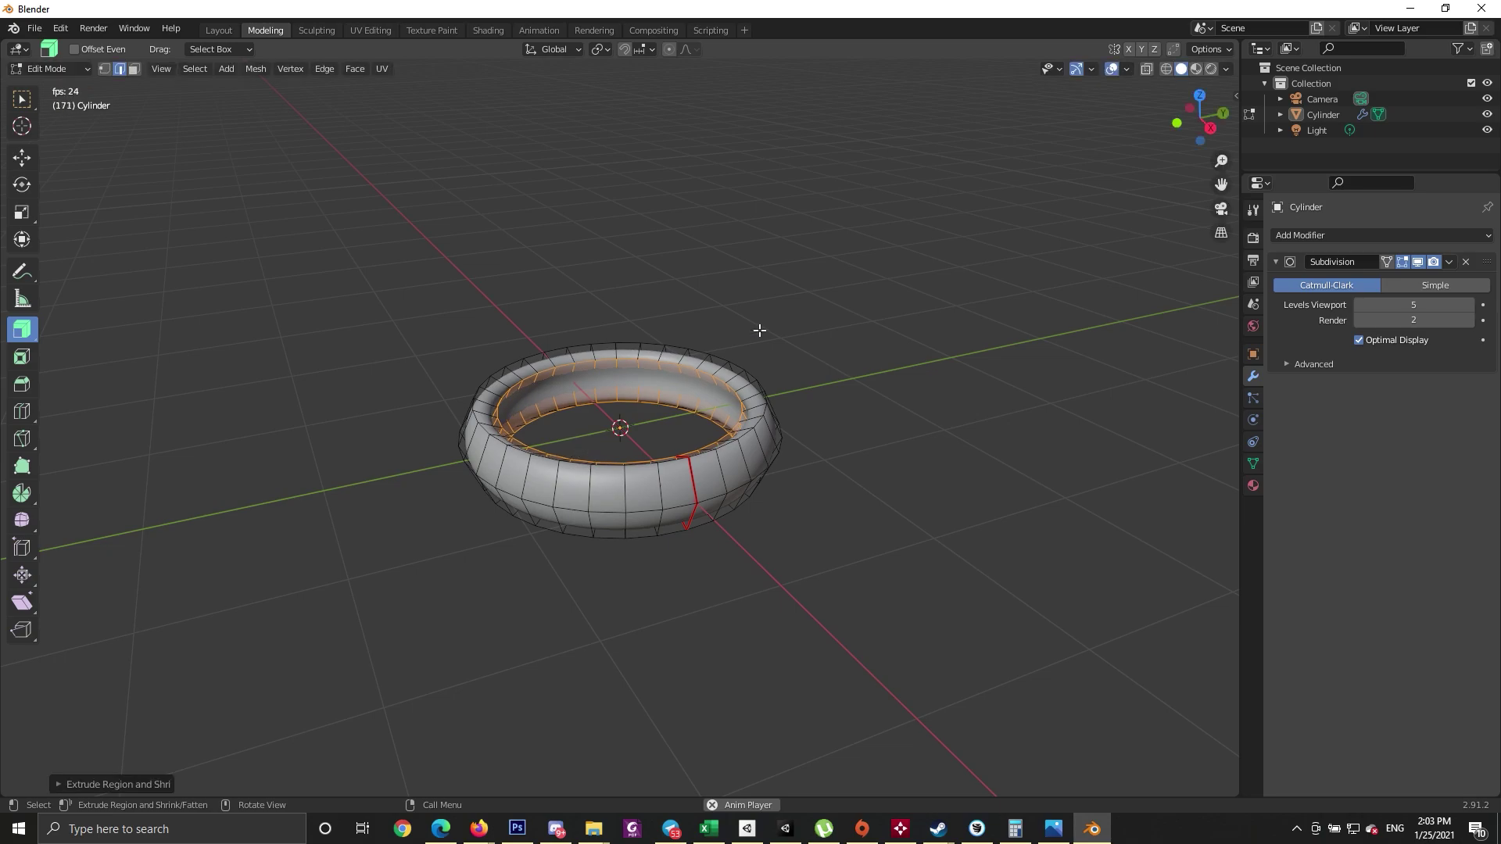
middle_drag(718, 289, 724, 355)
- Export the model to the Desktop in FBX format as The one ring.fbx
click(35, 28)
mouse_move(36, 255)
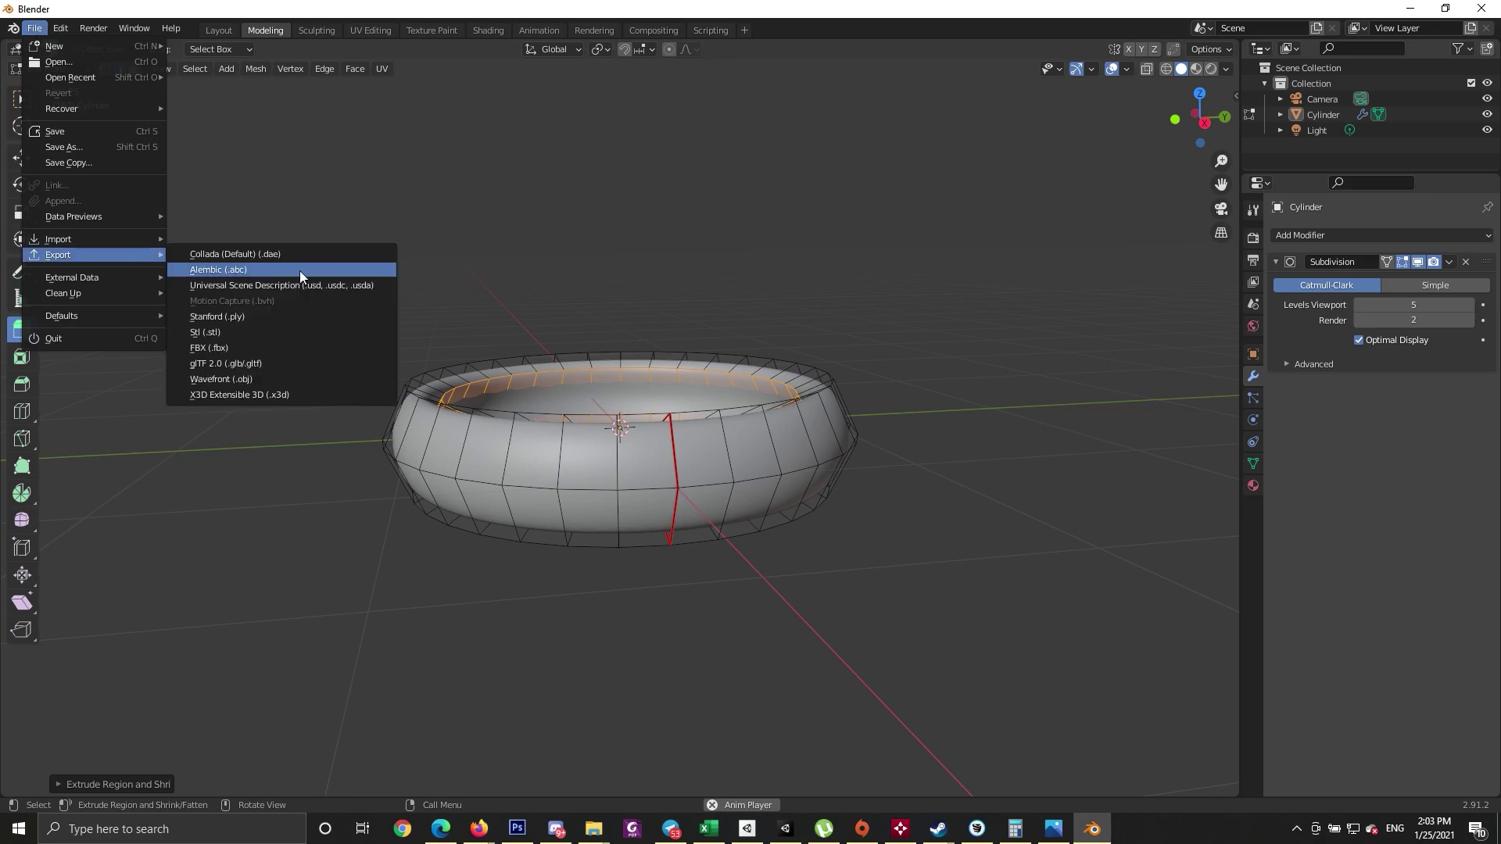
click(261, 345)
click(391, 337)
click(638, 652)
text(The one ring)
key(Return)
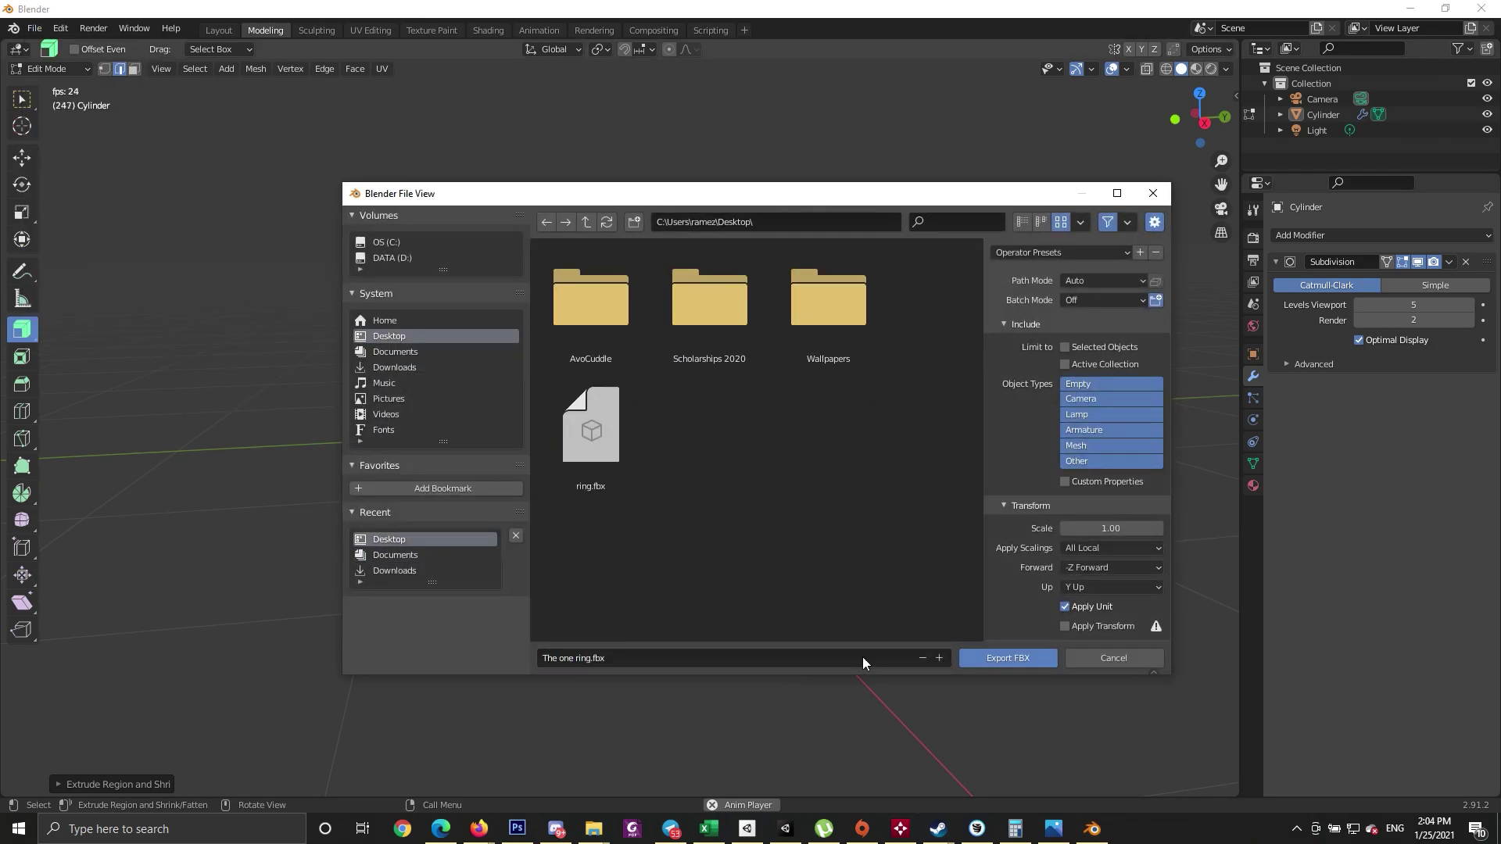
- Launch Unity Hub and bring up its list of projects
click(18, 829)
text(unity)
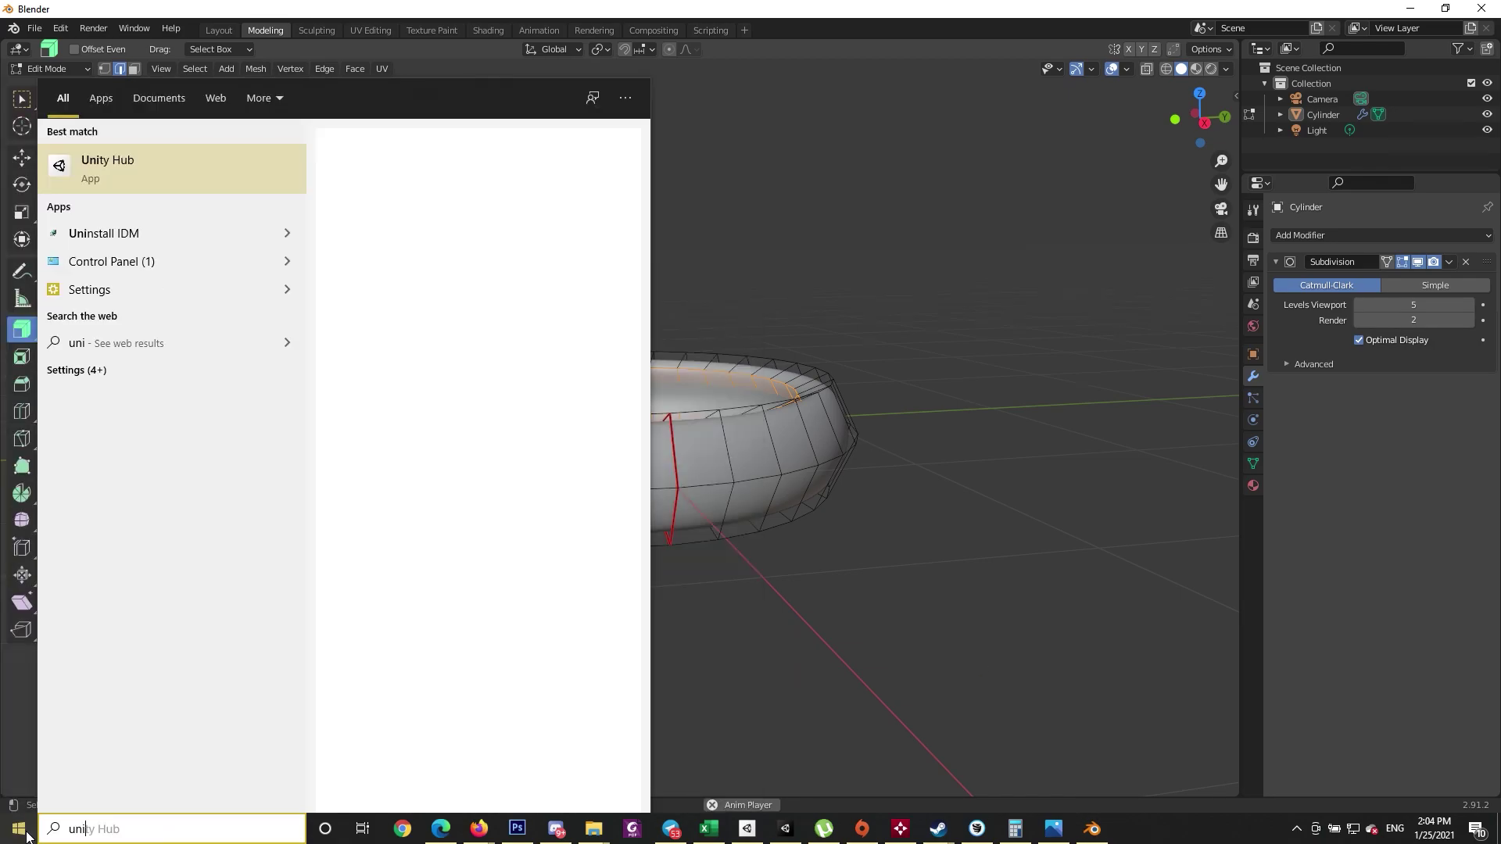
key(Return)
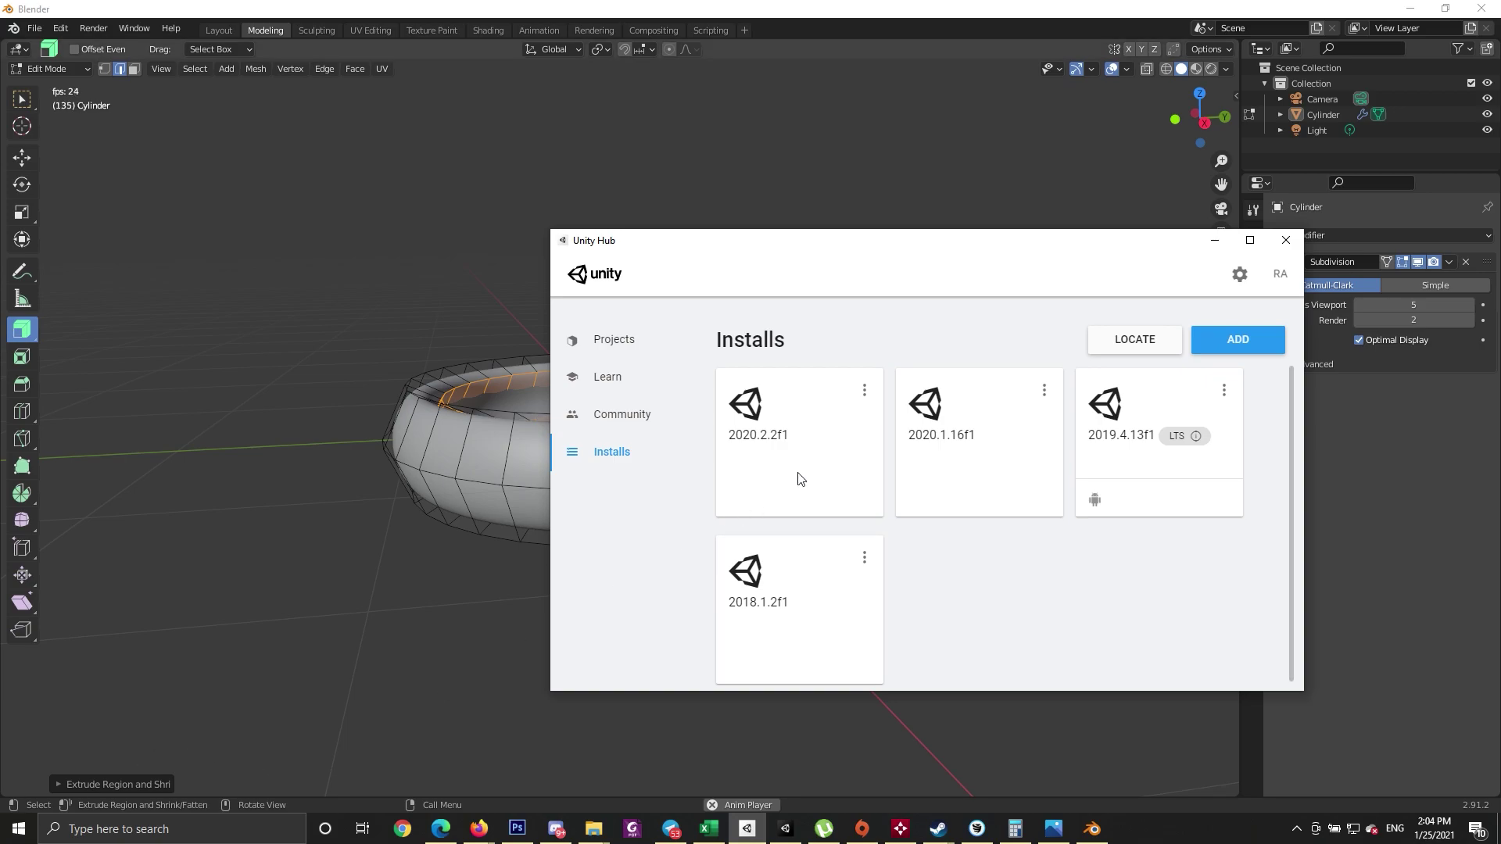
click(1157, 313)
click(626, 341)
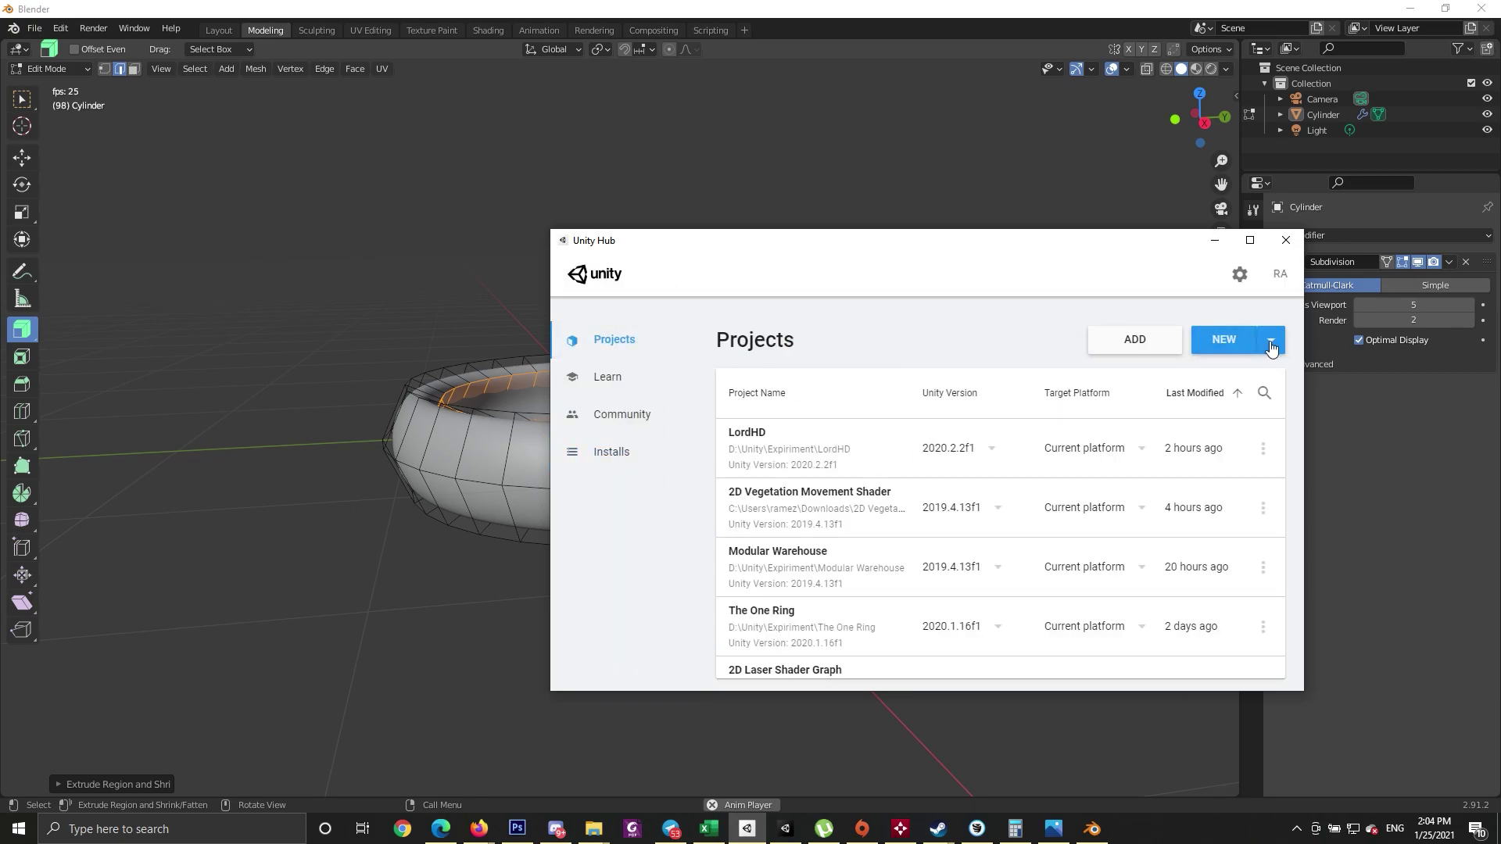
- Create a Unity 2020.2.2f1 project from the High Definition RP template, named The One Ring Tutorial
click(1272, 340)
click(1224, 341)
click(476, 499)
triple_click(896, 327)
text(The One Ring)
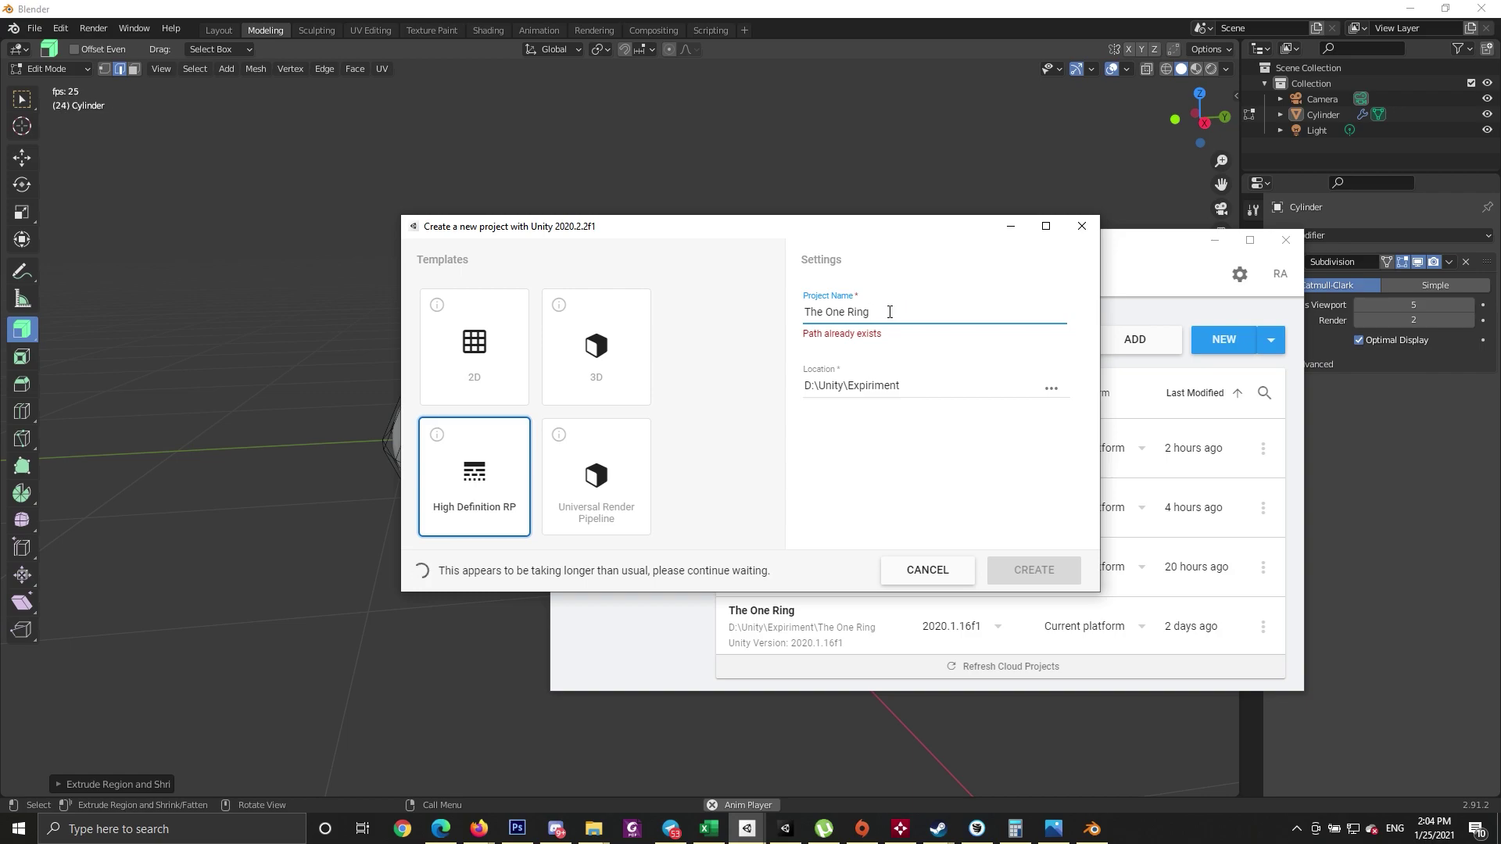
text( T)
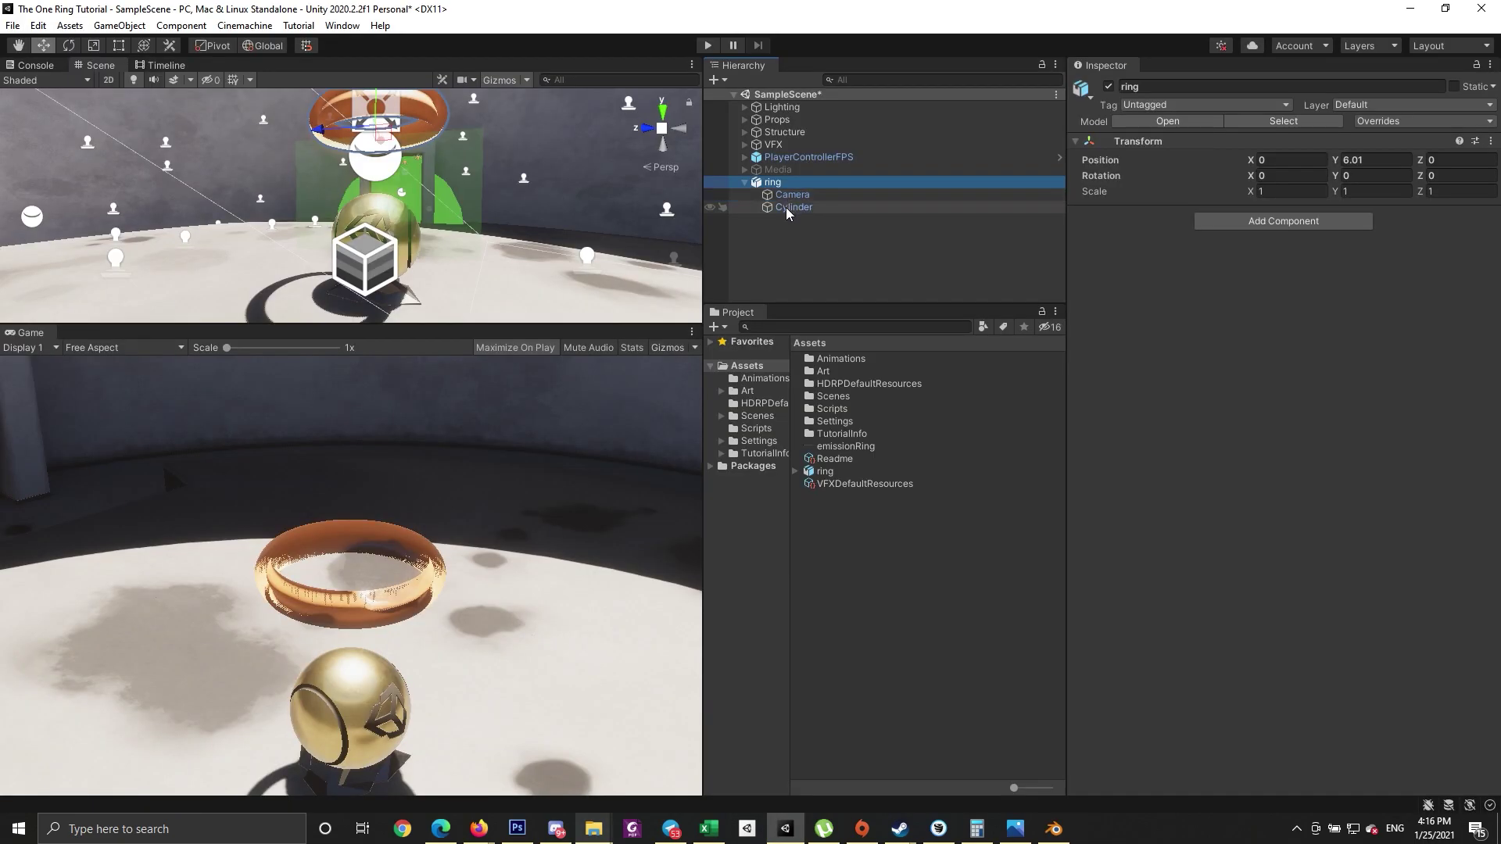
- Check the ring object's Camera and Cylinder children, and unpack the ring prefab in the scene
click(791, 206)
click(790, 195)
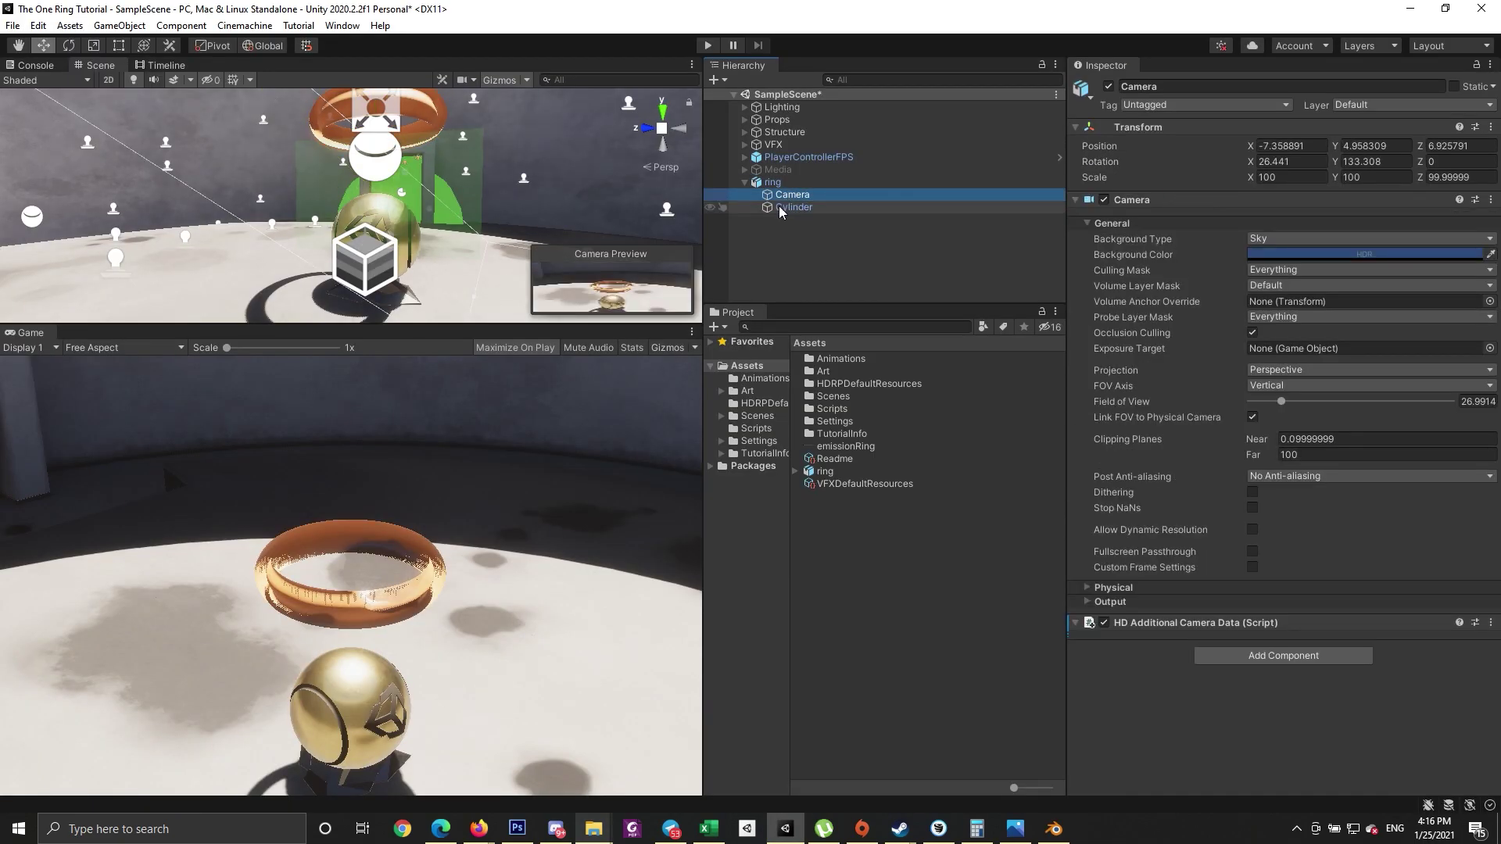
click(773, 182)
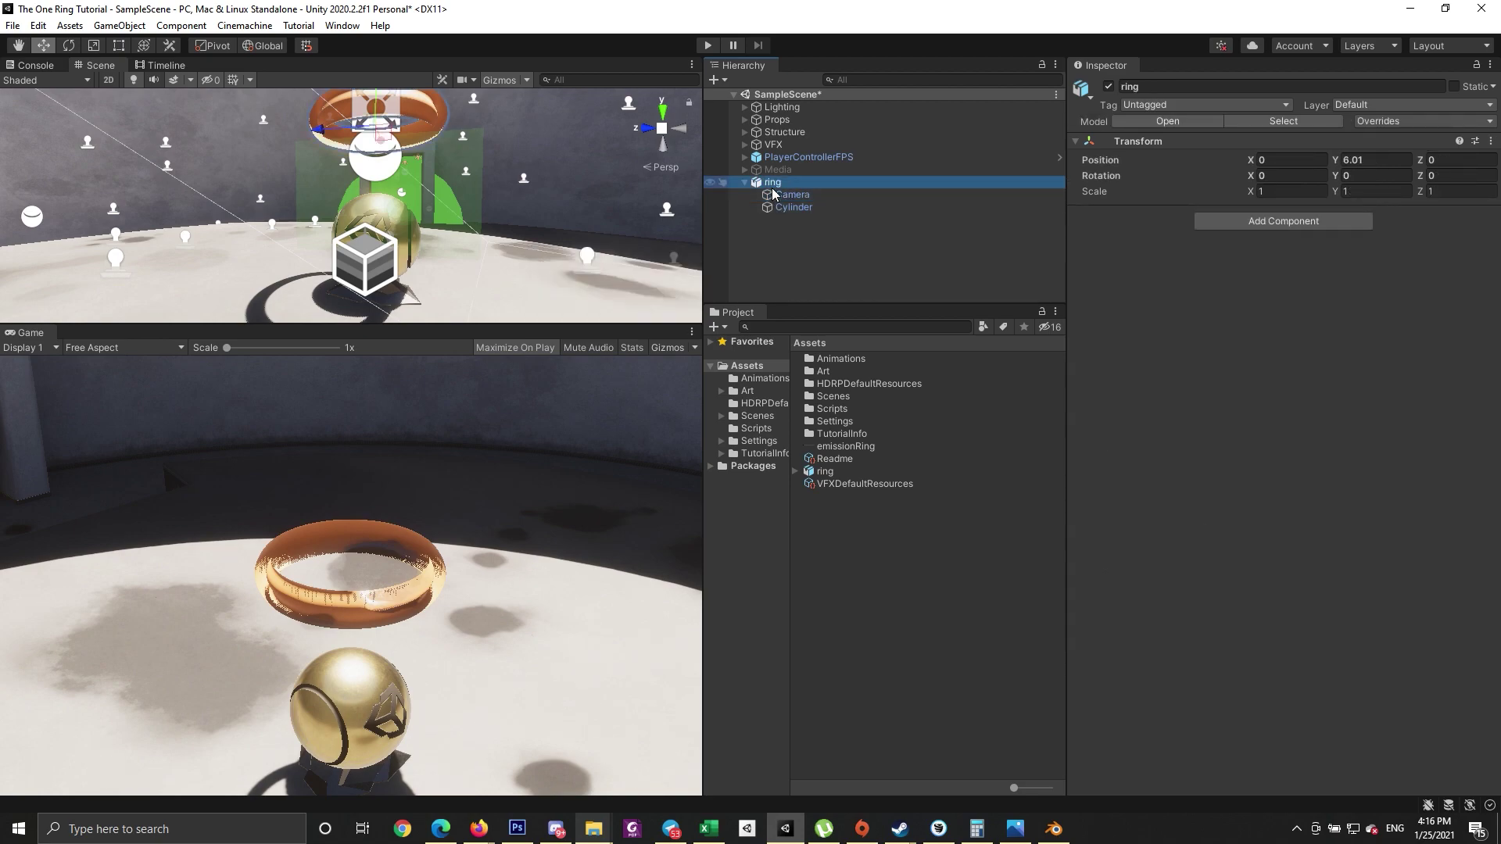
click(764, 205)
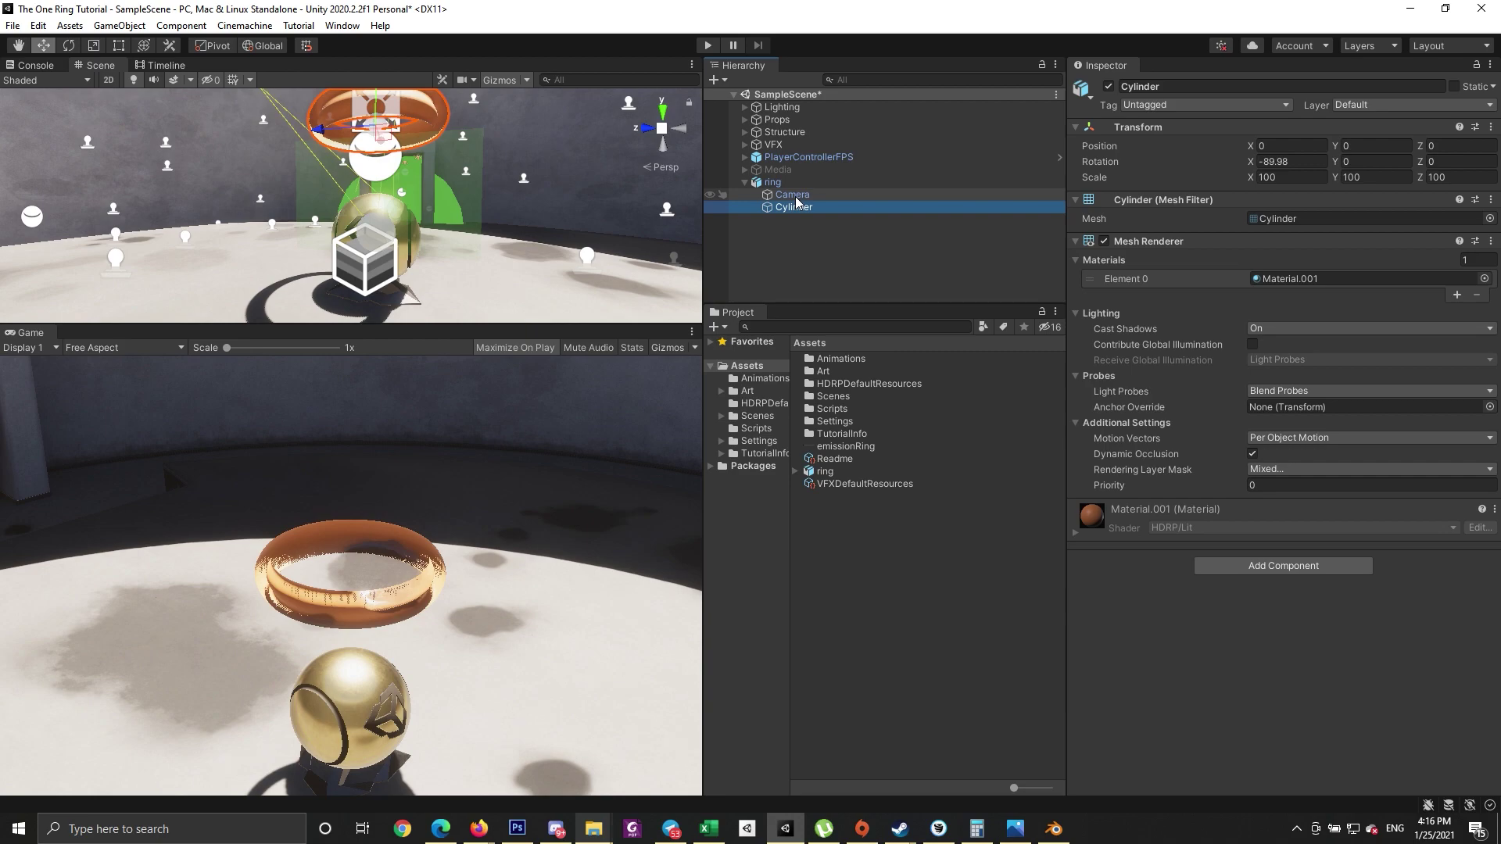
click(792, 196)
right_click(766, 183)
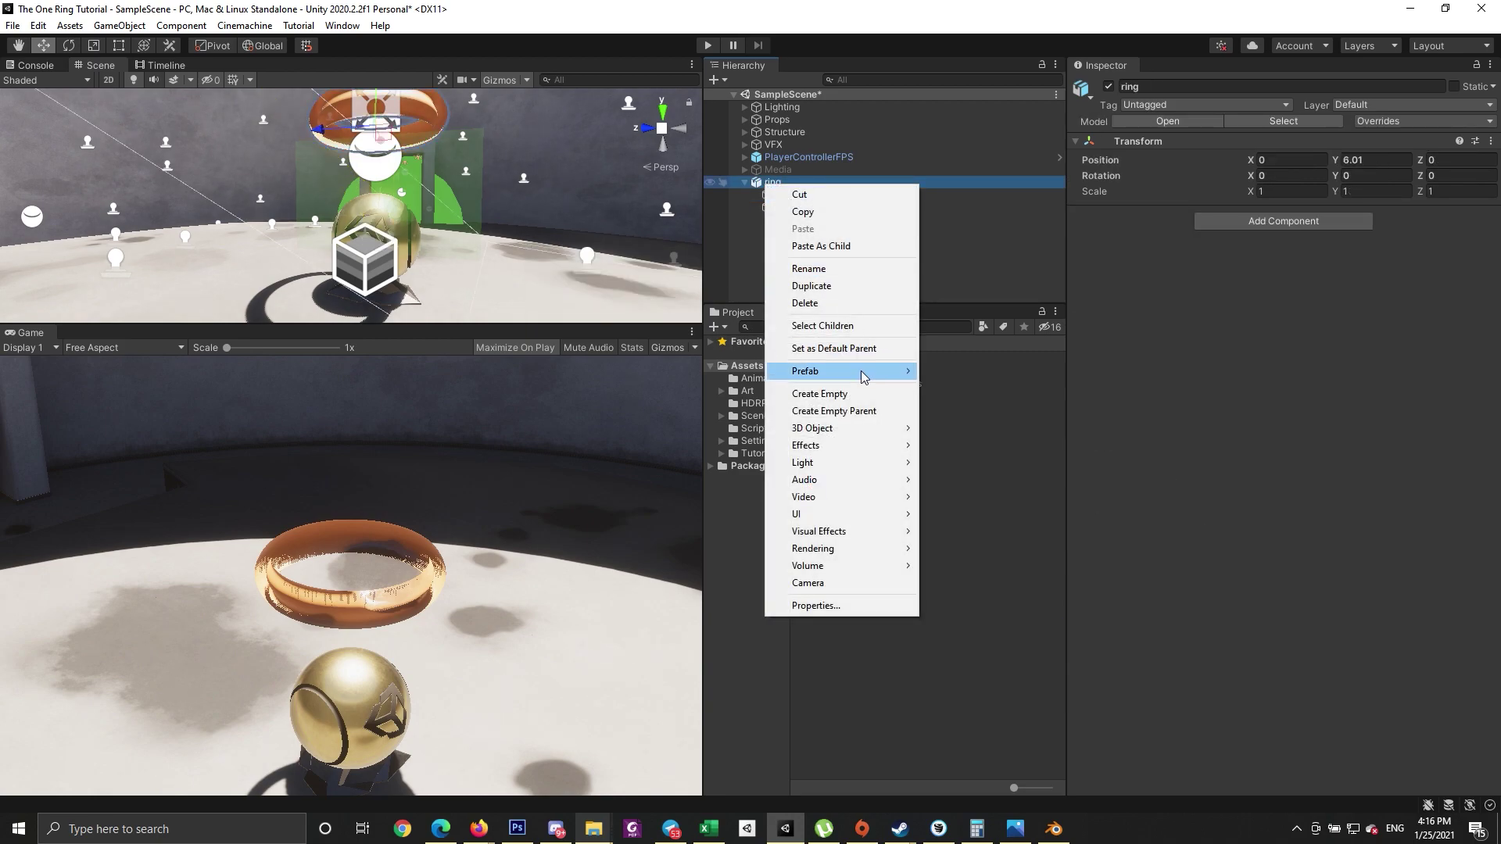
mouse_move(864, 378)
click(1006, 438)
- Delete the Camera child from the ring object
click(802, 198)
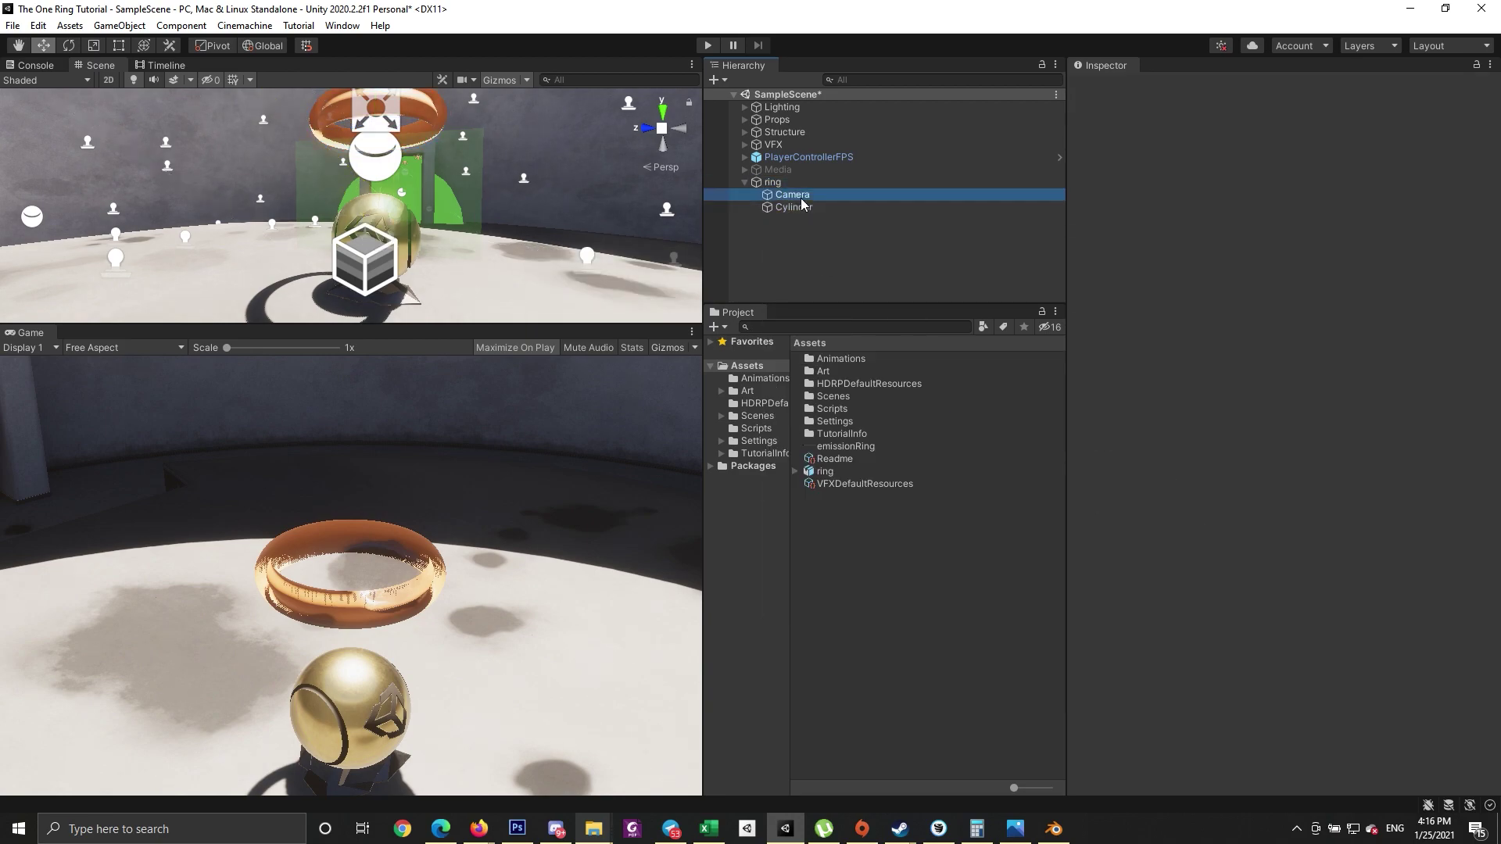
click(915, 284)
click(826, 196)
key(Delete)
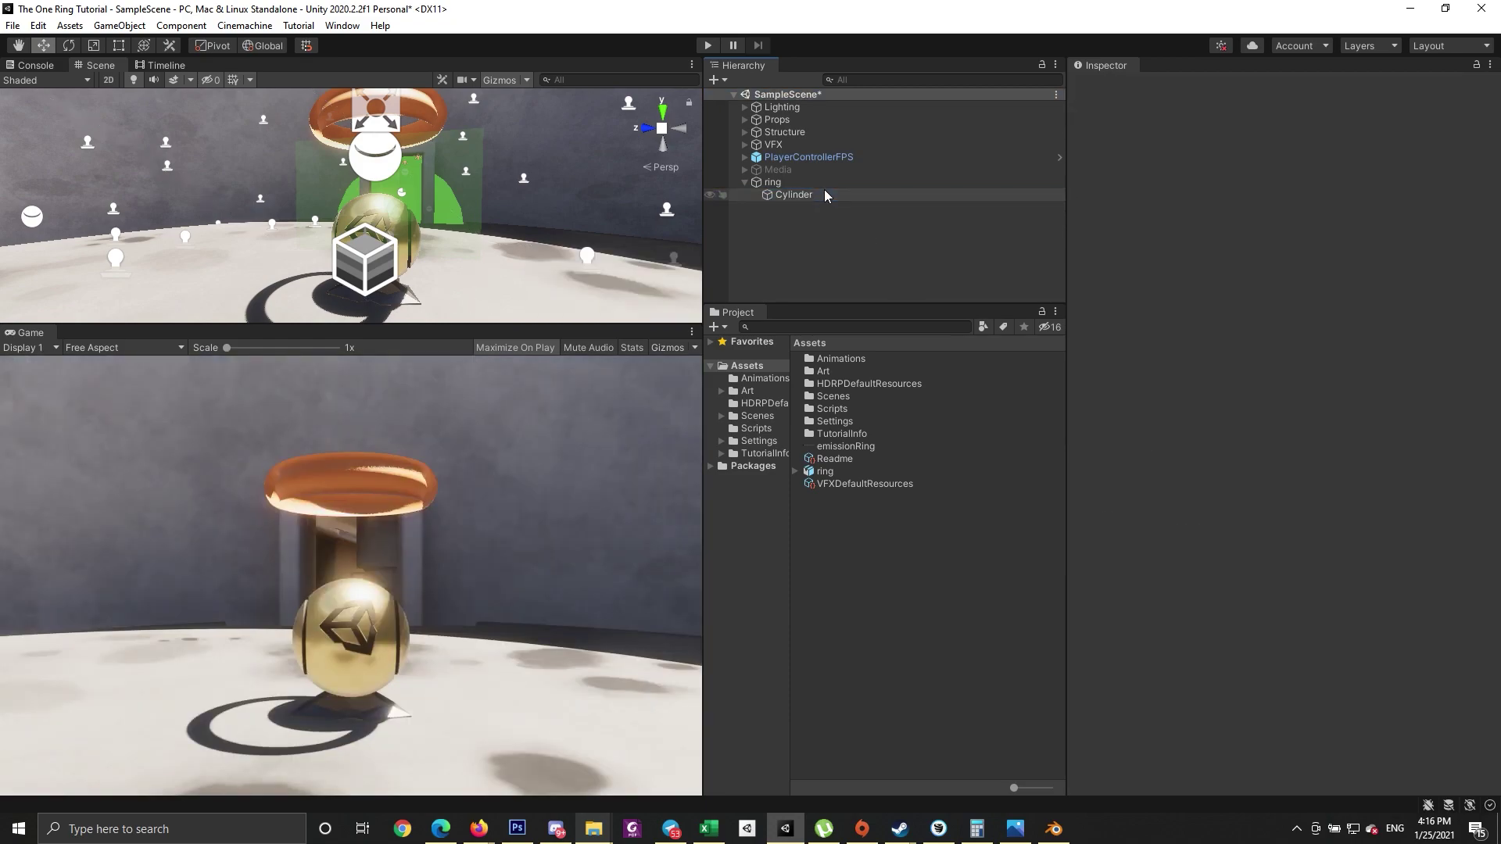
- Assign Brass_Mat from Assets/Art/Materials/General as the material of the ring's Cylinder
click(787, 197)
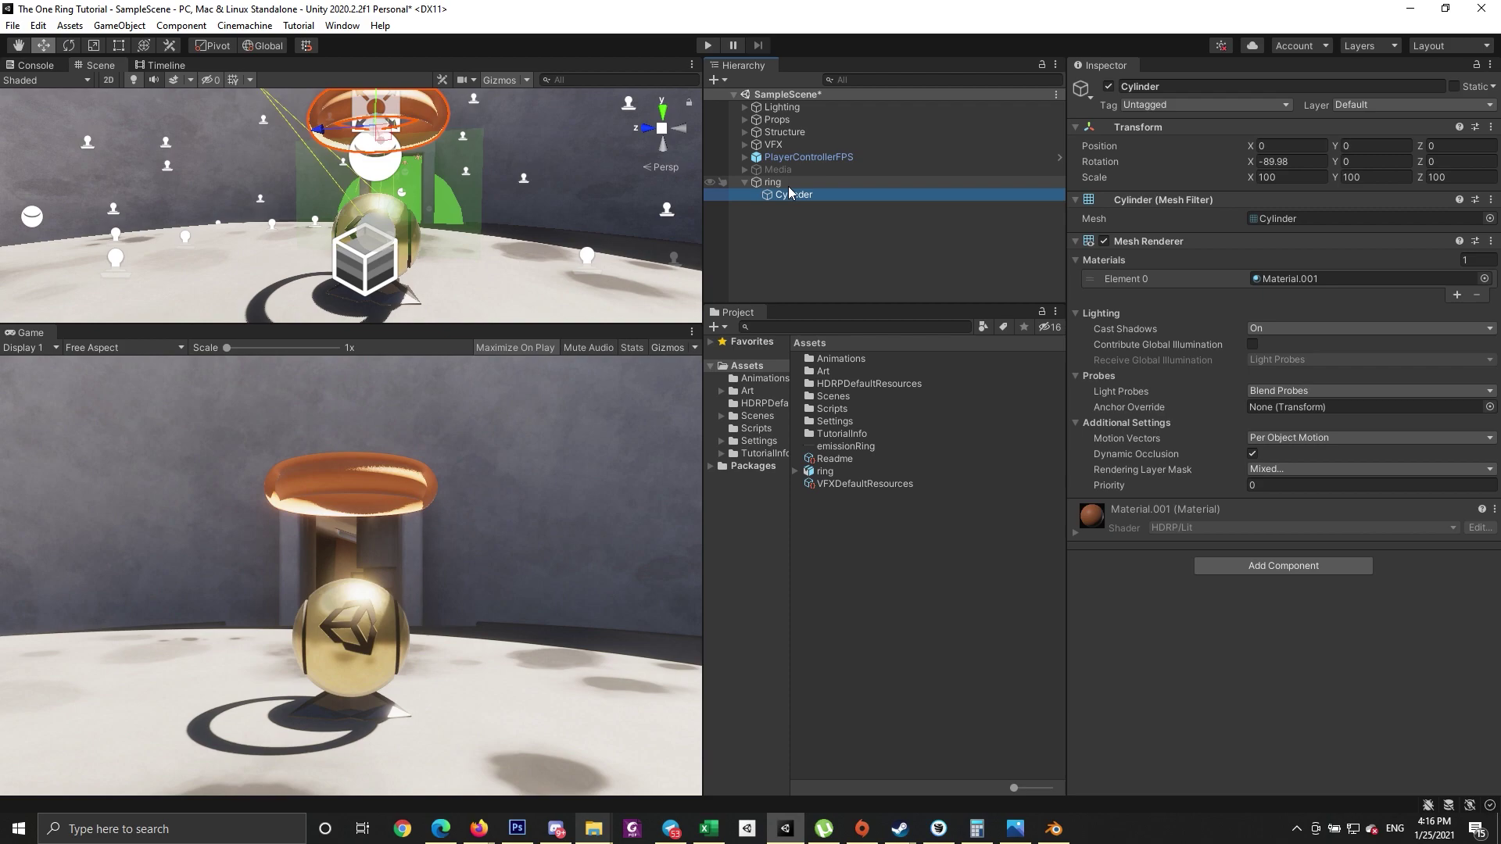
click(753, 392)
double_click(835, 359)
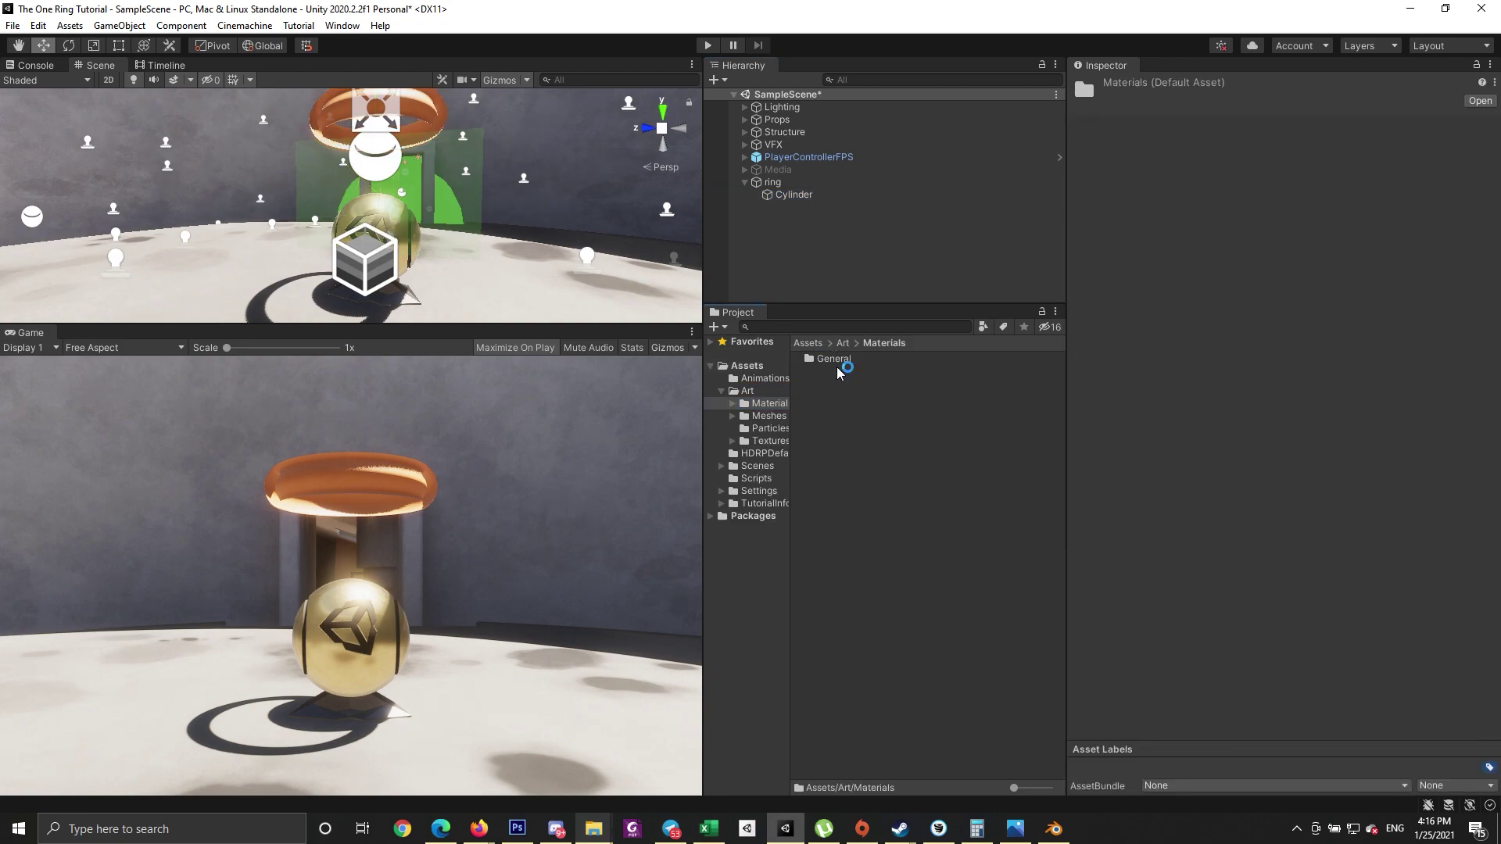
double_click(841, 359)
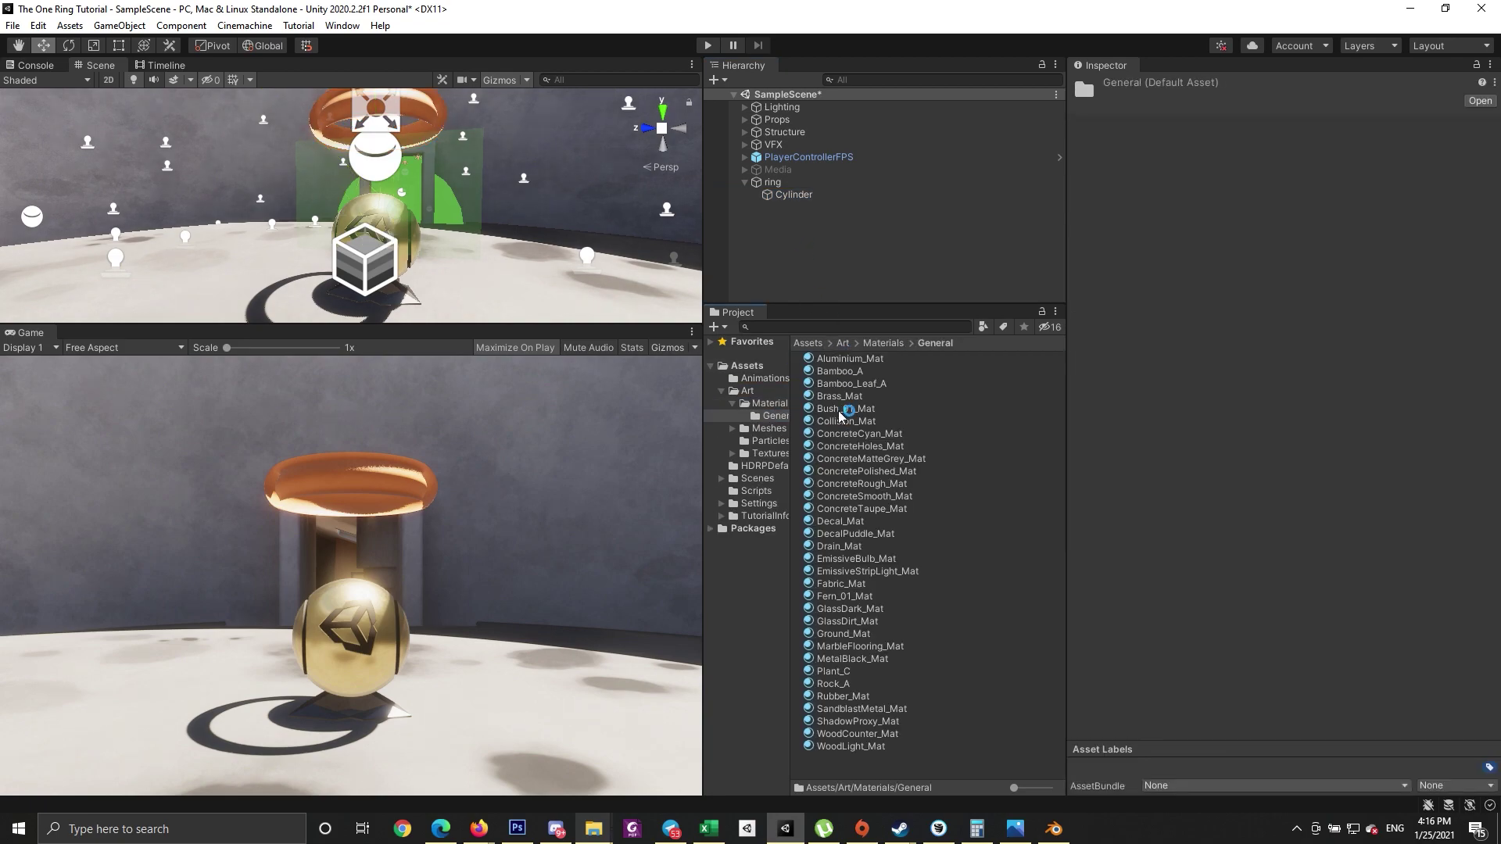
click(848, 396)
click(795, 197)
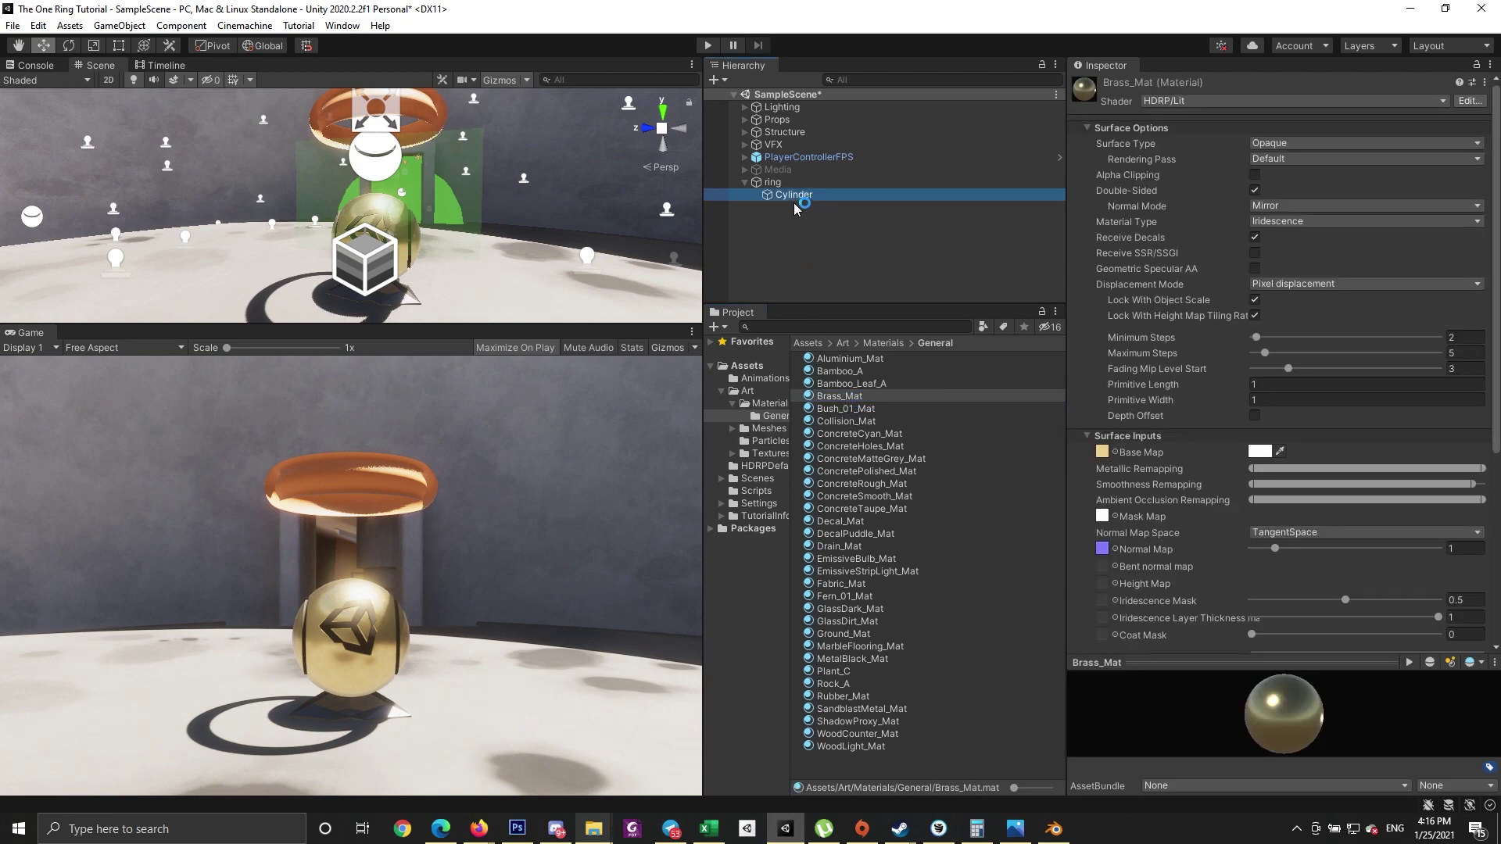
drag(846, 398, 1302, 283)
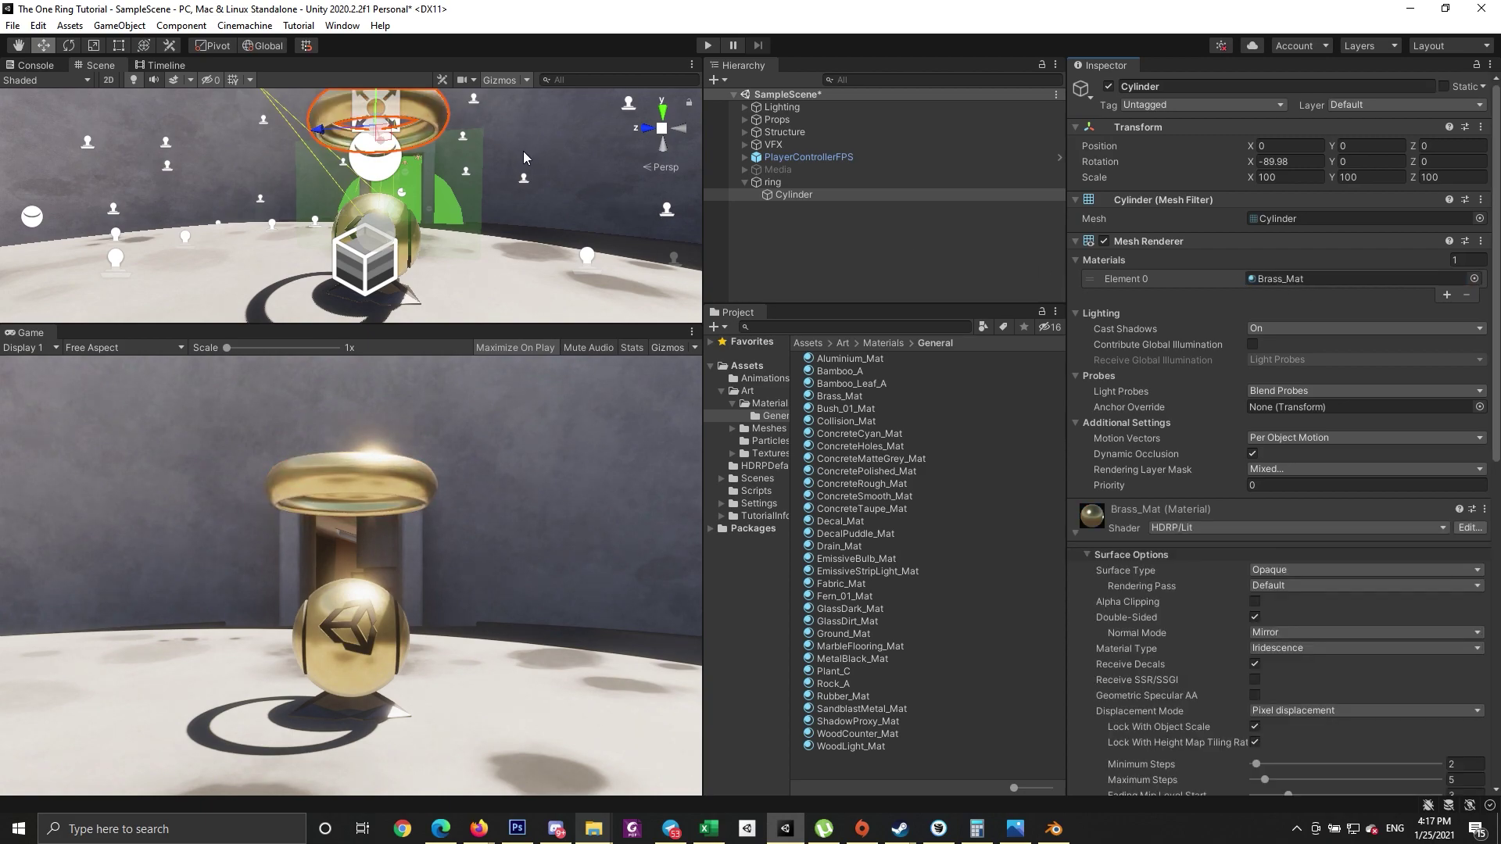
- Move the ring's Cylinder in the scene to about X -0.47, Y -0.27
right_drag(475, 150, 510, 142)
alt+drag(393, 152, 477, 134)
right_drag(477, 134, 486, 103)
alt+drag(487, 103, 423, 127)
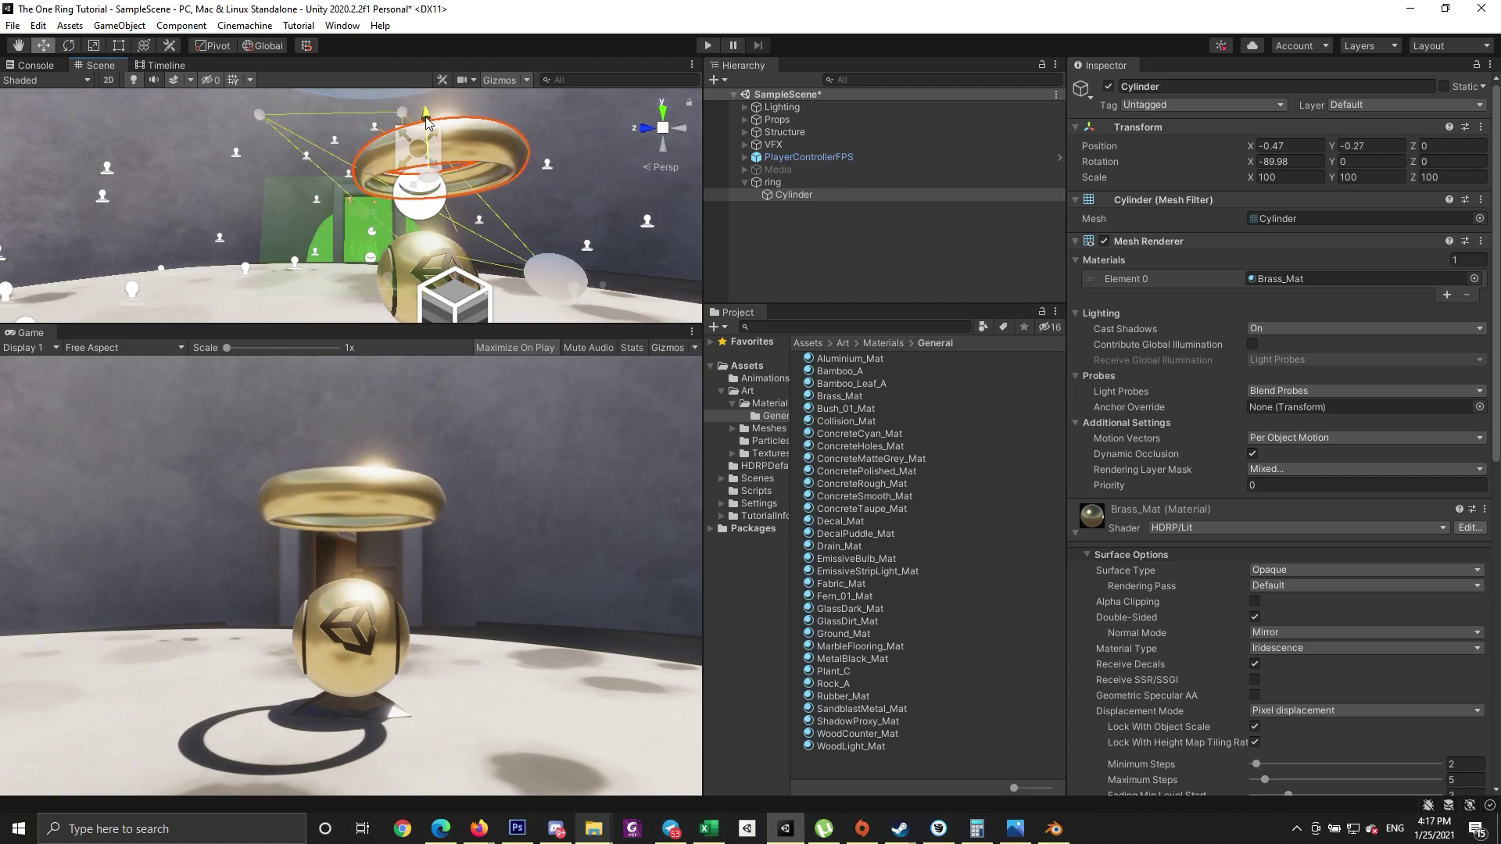
- Deactivate the Ball_PF object in Room 1 and lower the ring's Cylinder slightly
click(430, 268)
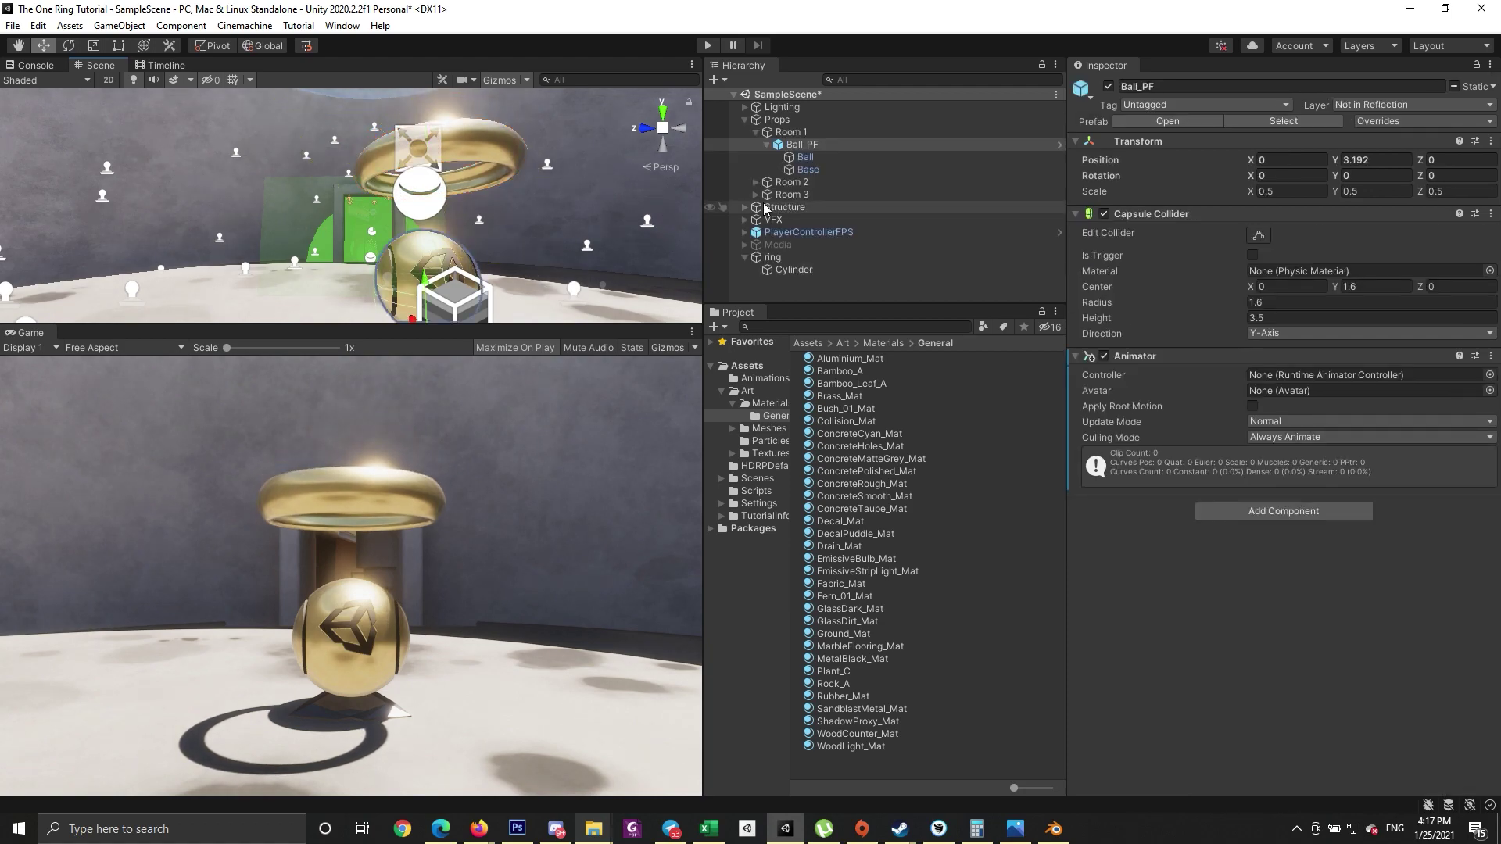
click(788, 132)
click(796, 146)
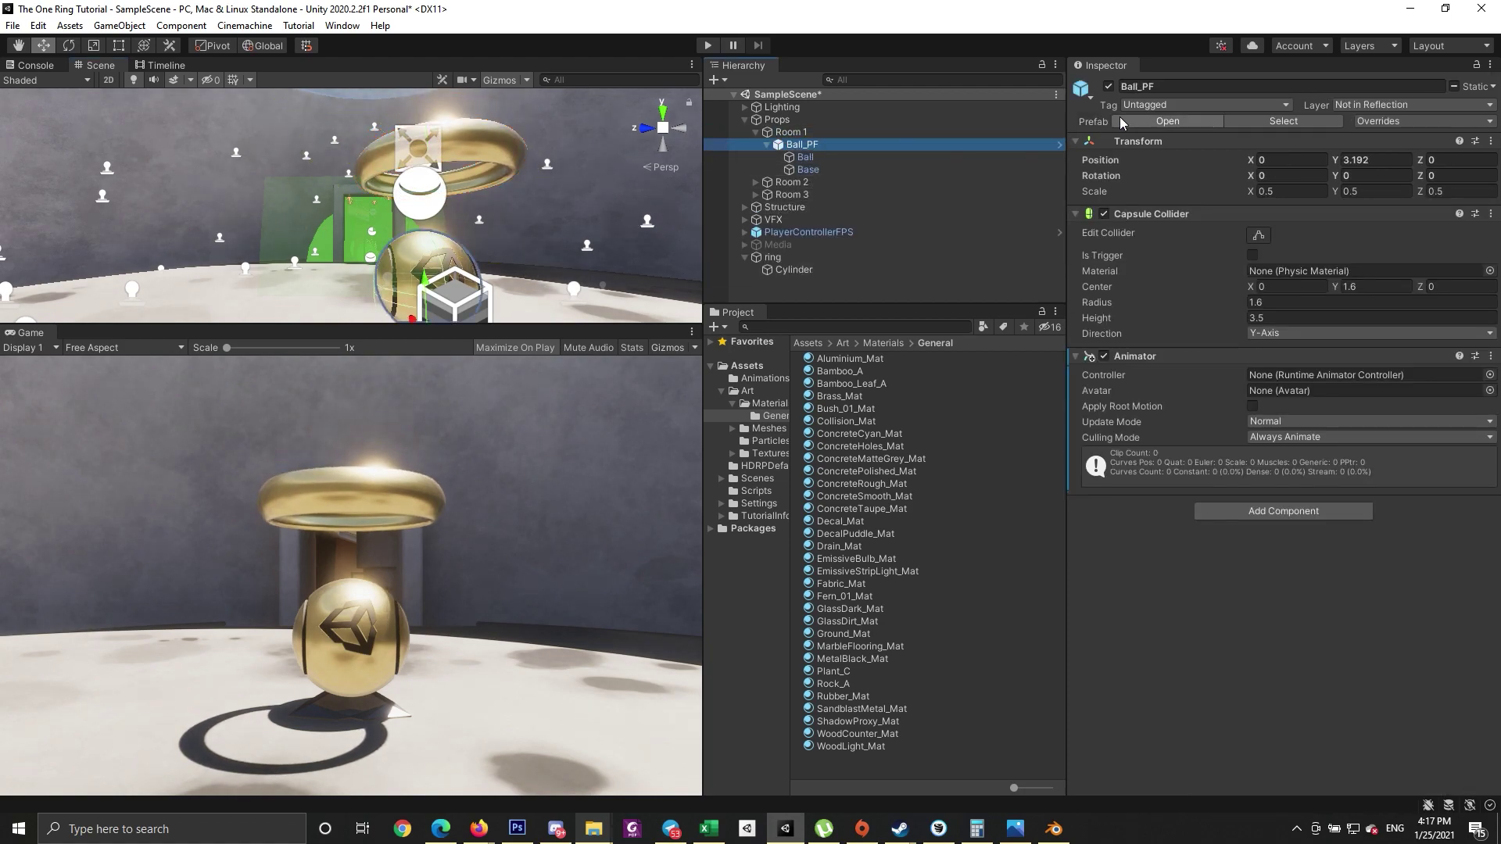
click(1108, 86)
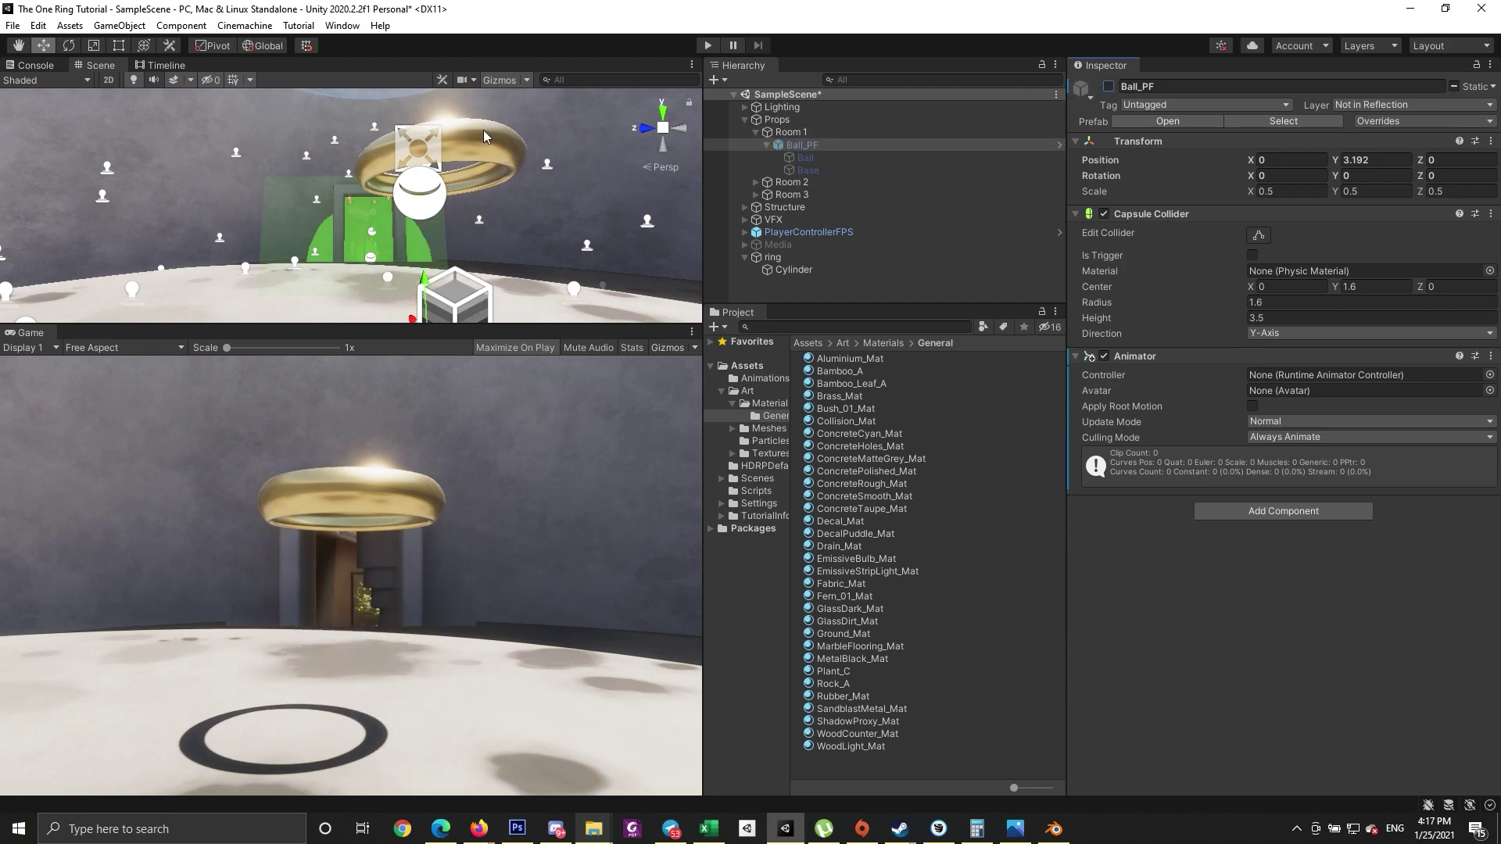
click(481, 129)
drag(437, 116, 435, 144)
- Set Brass_Mat's Material Type to Standard
scroll(1251, 407, down, 5)
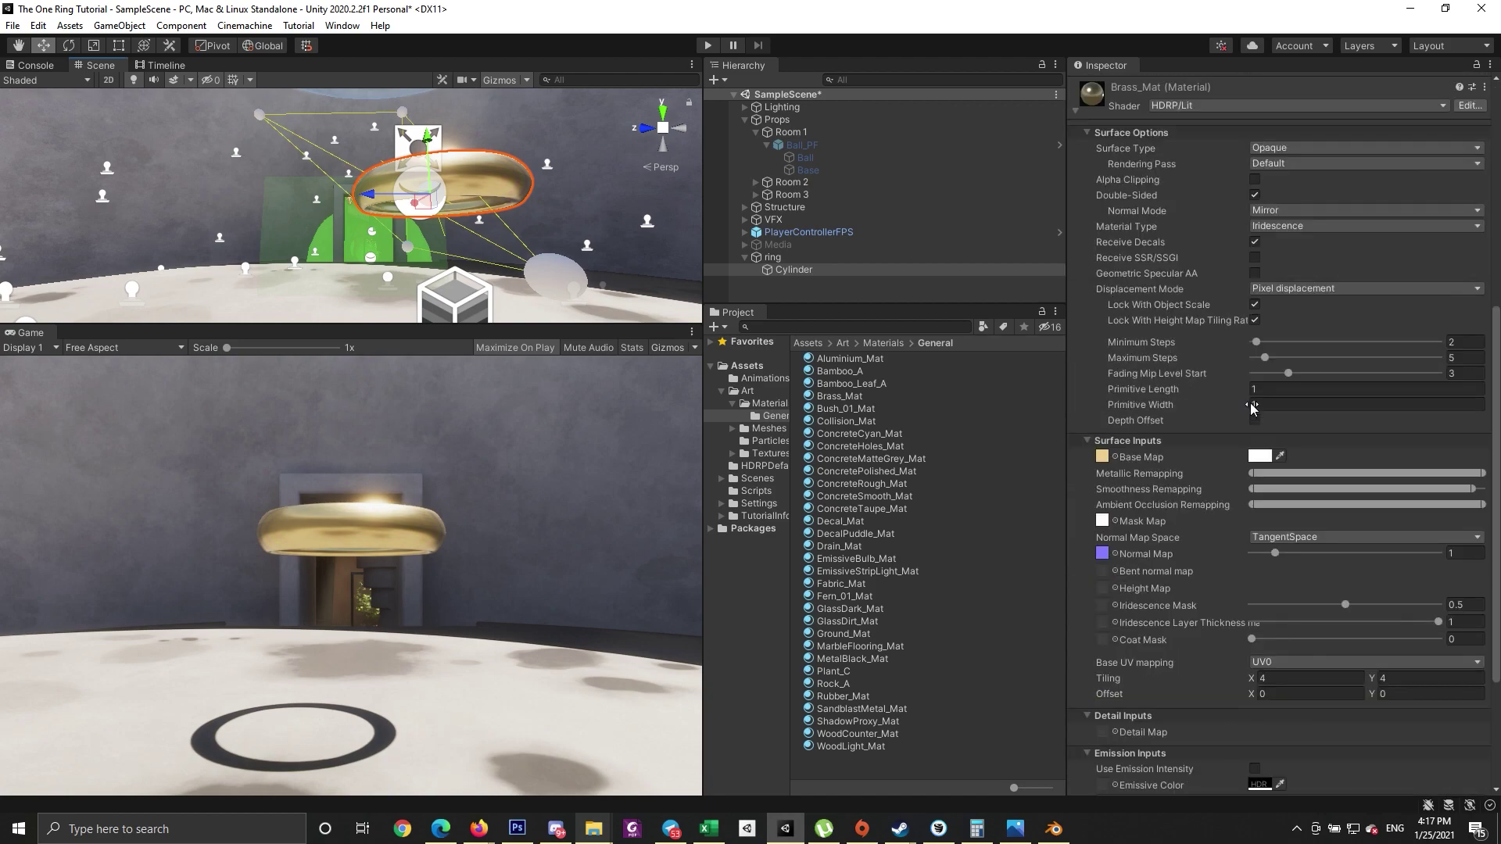
scroll(1243, 401, up, 1)
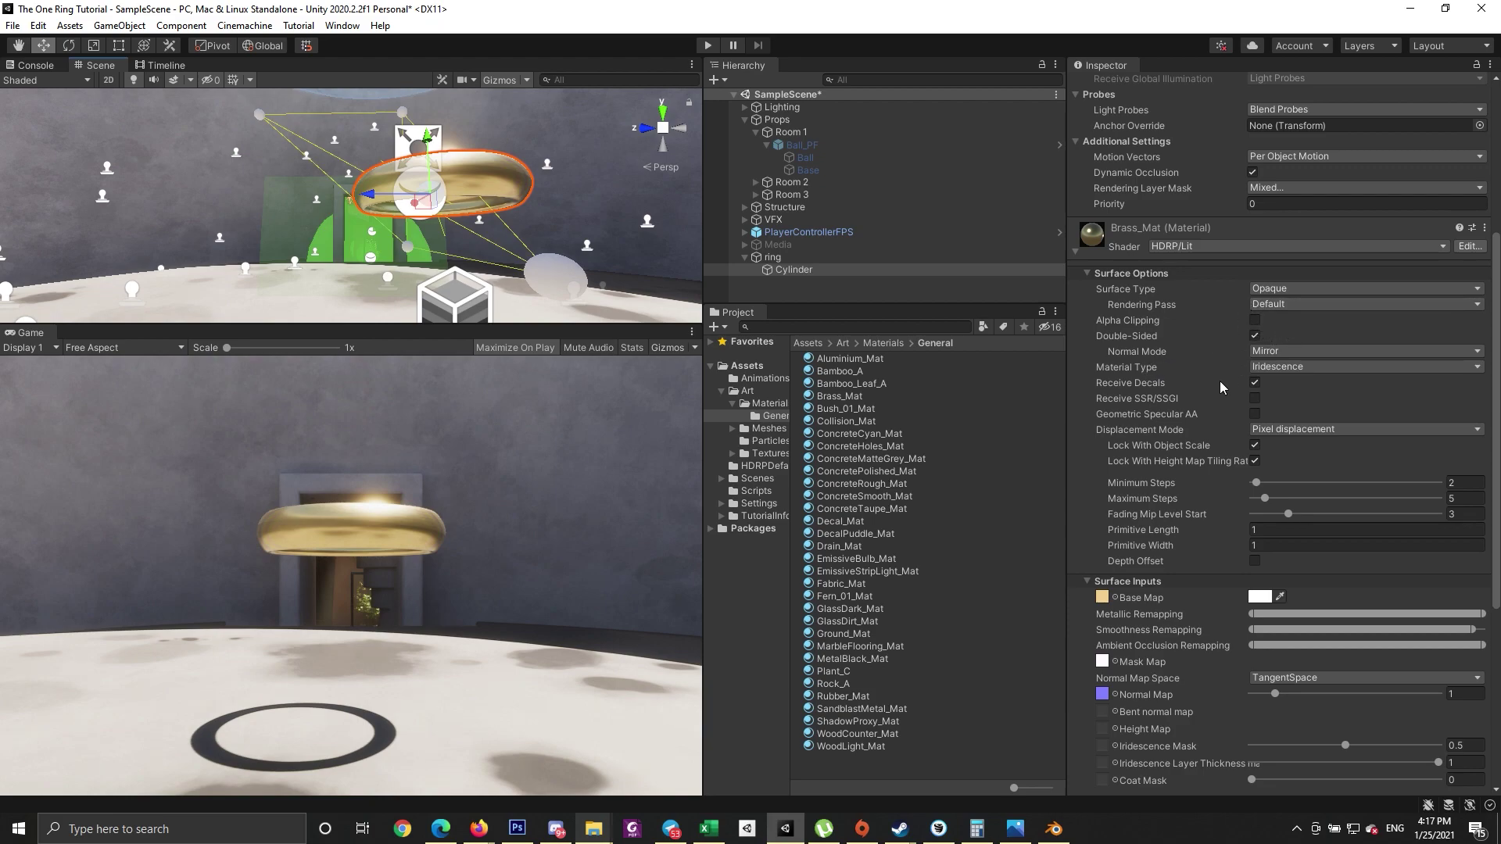
click(1283, 369)
click(1288, 403)
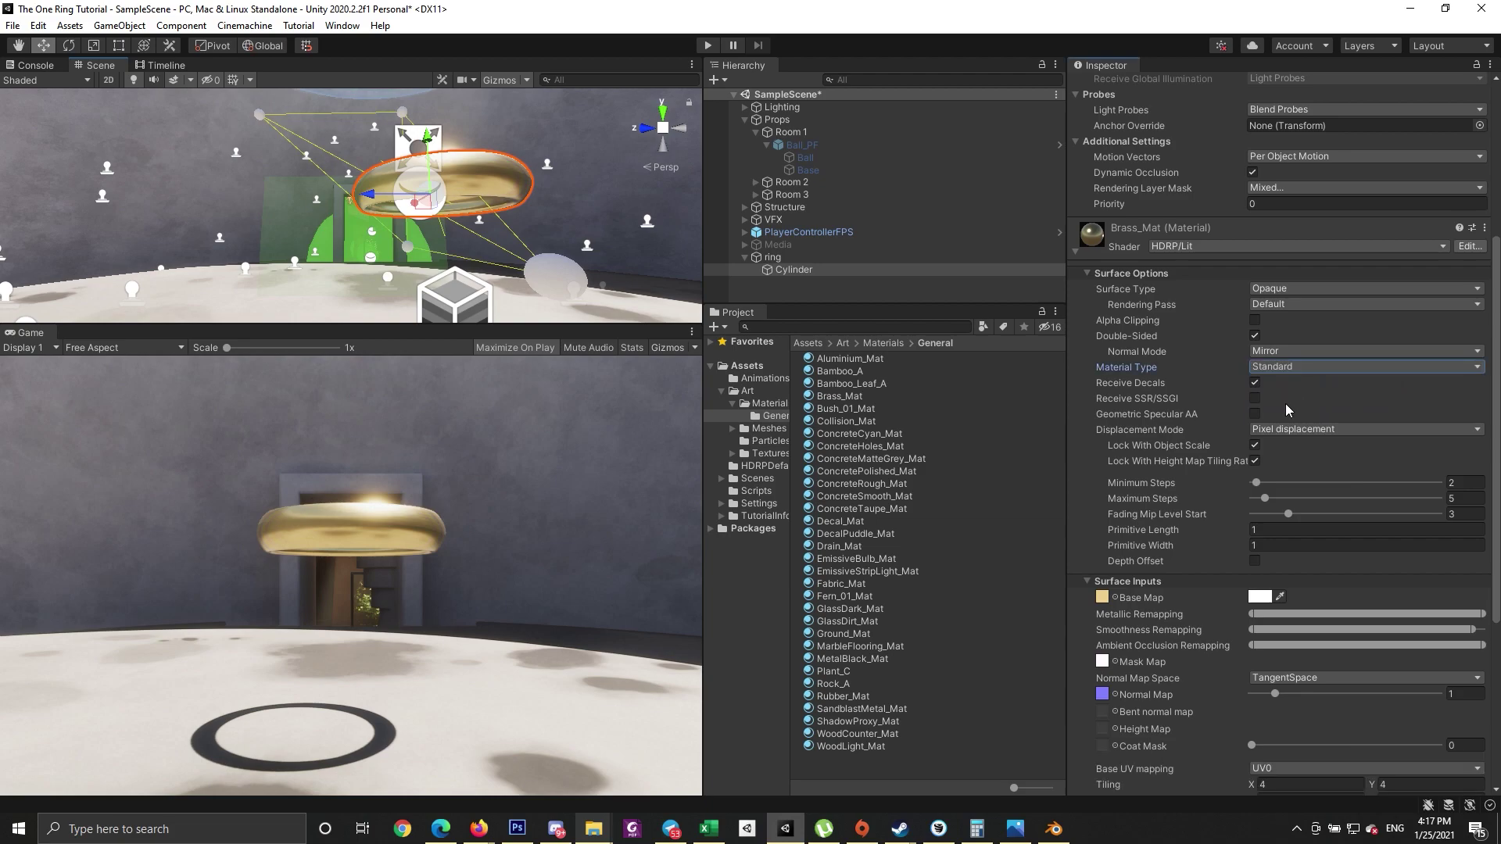
- Remove the Brass_Albedo texture from Brass_Mat's Base Map and set the base colour to golden yellow FFBA00
scroll(1290, 403, down, 3)
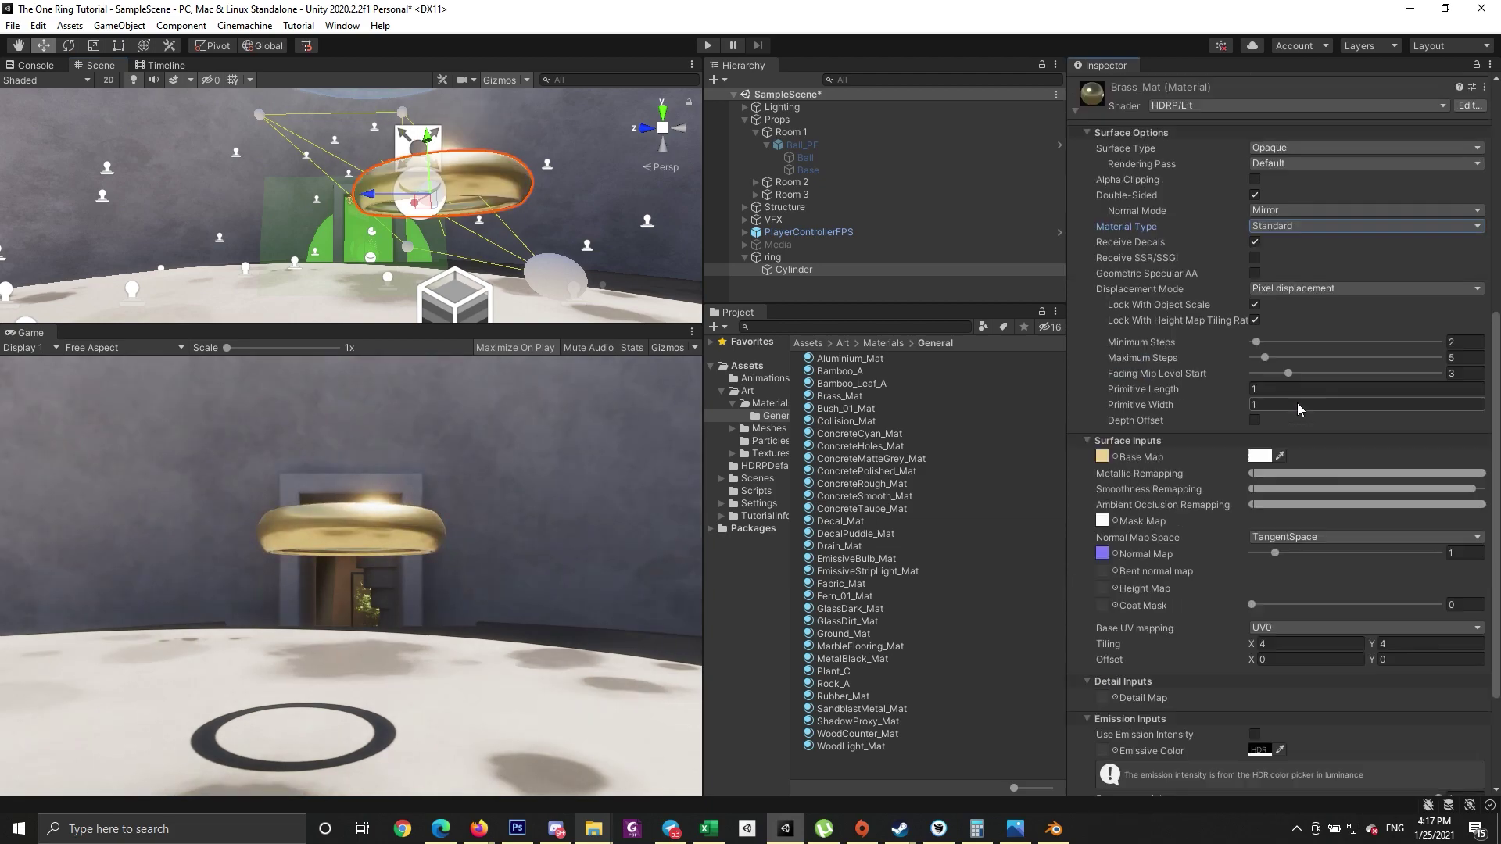
click(1103, 459)
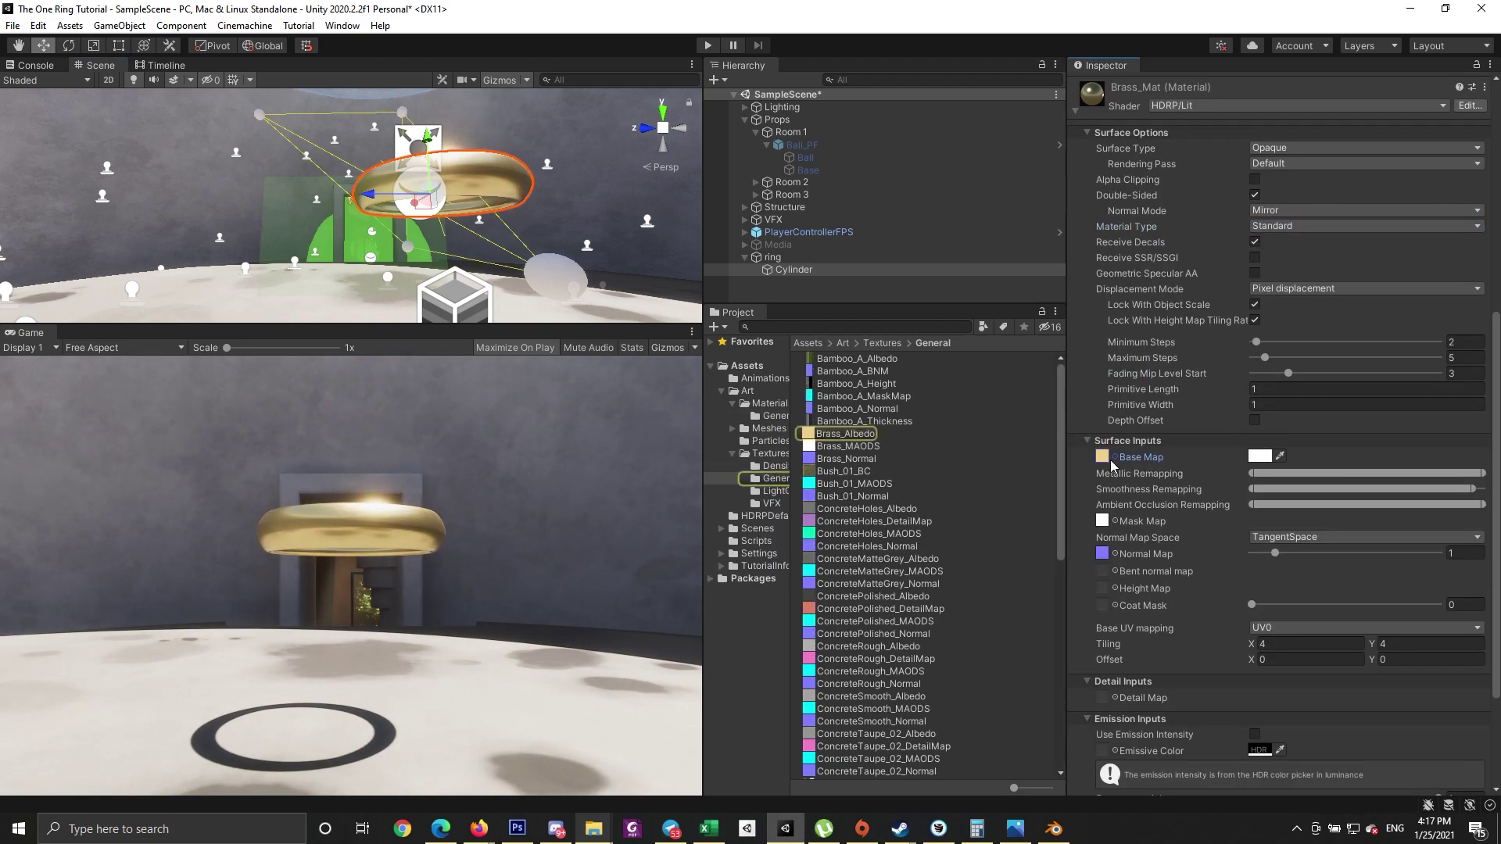
key(Delete)
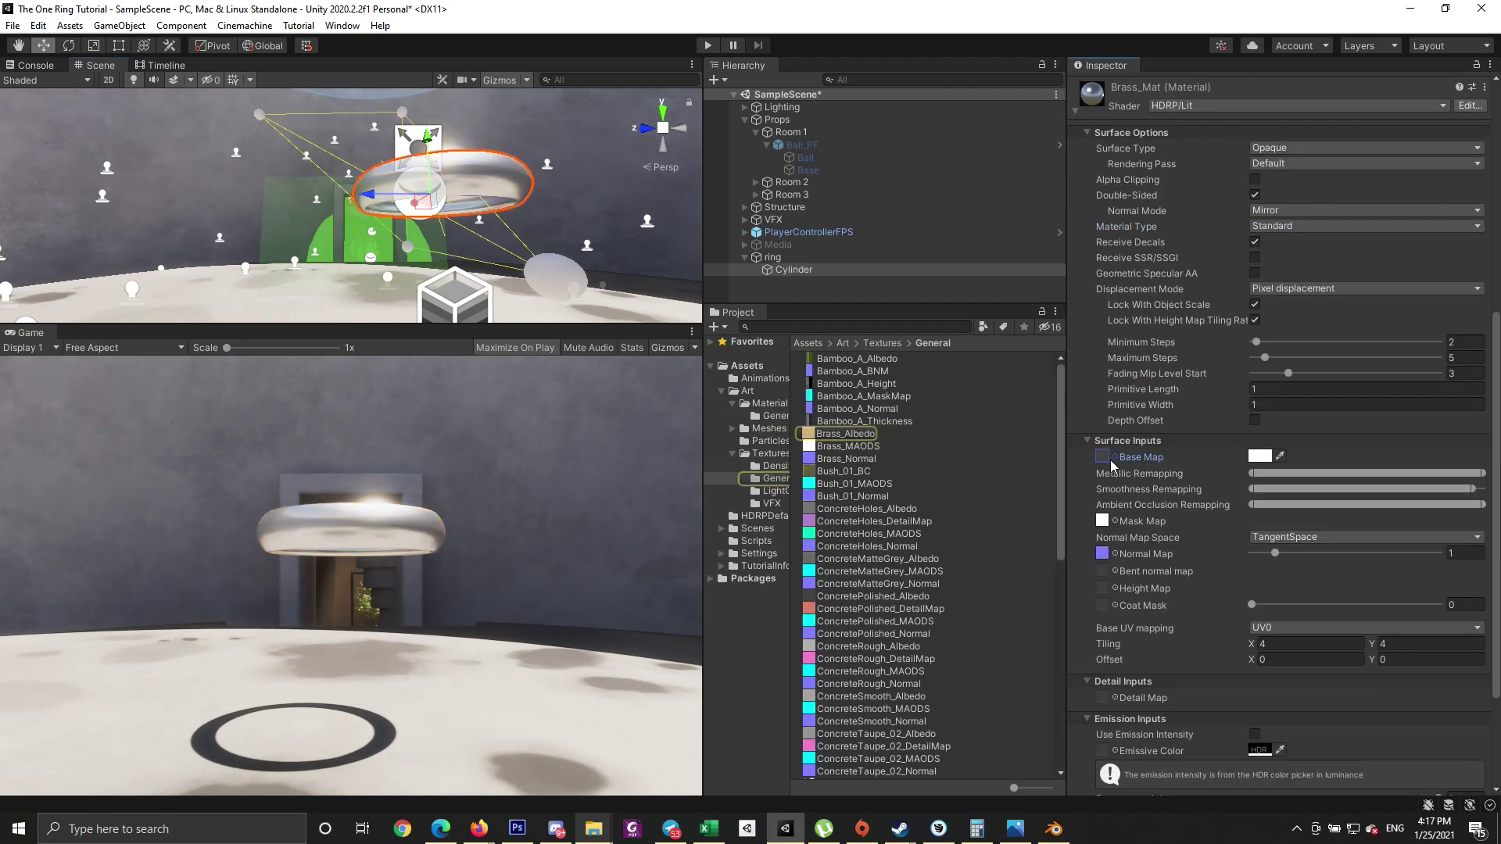
click(1261, 460)
click(1410, 509)
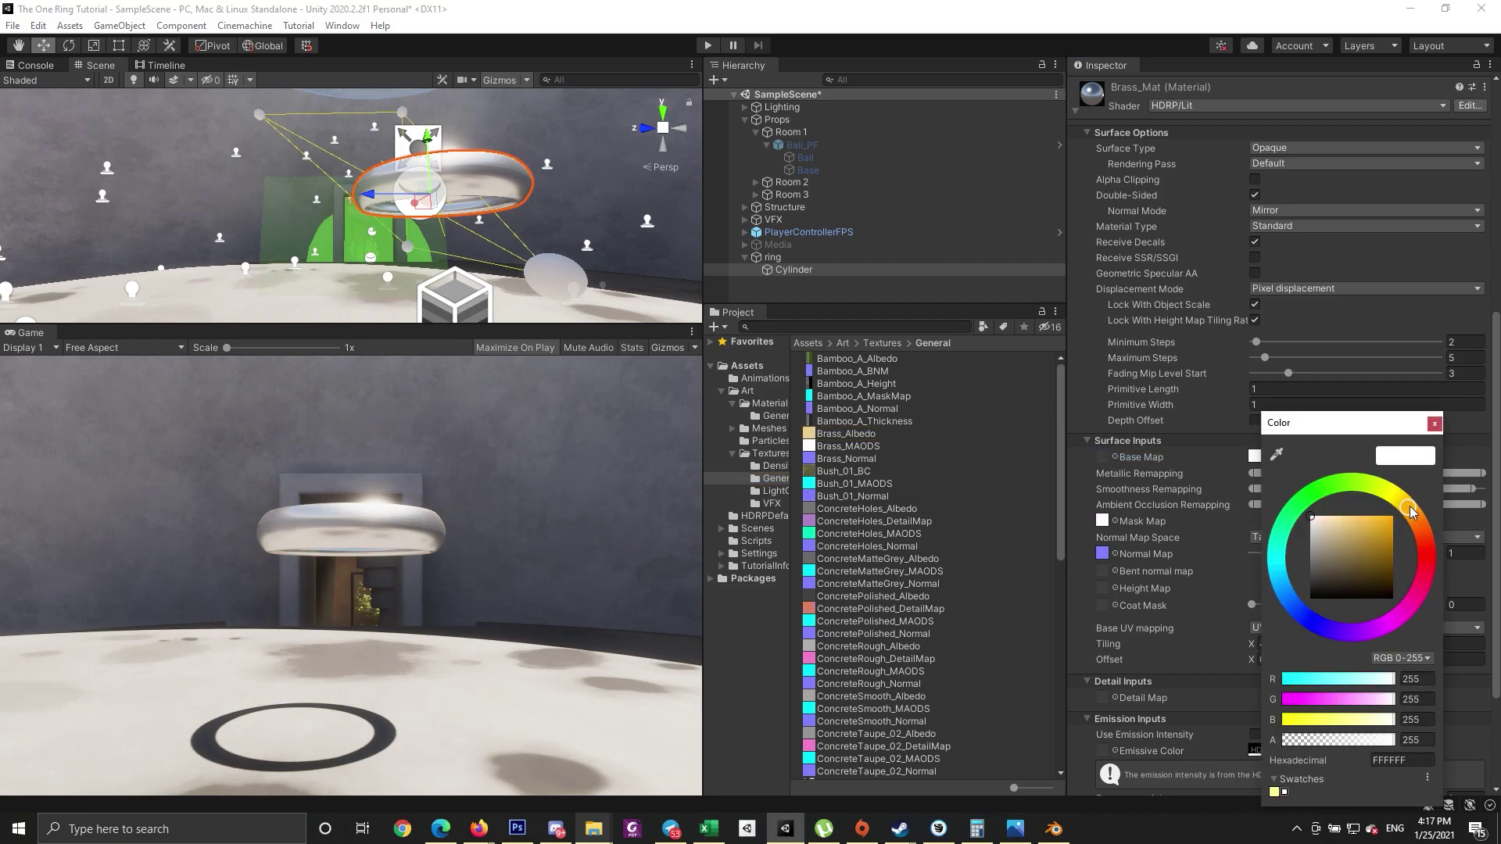
drag(1409, 507, 1415, 504)
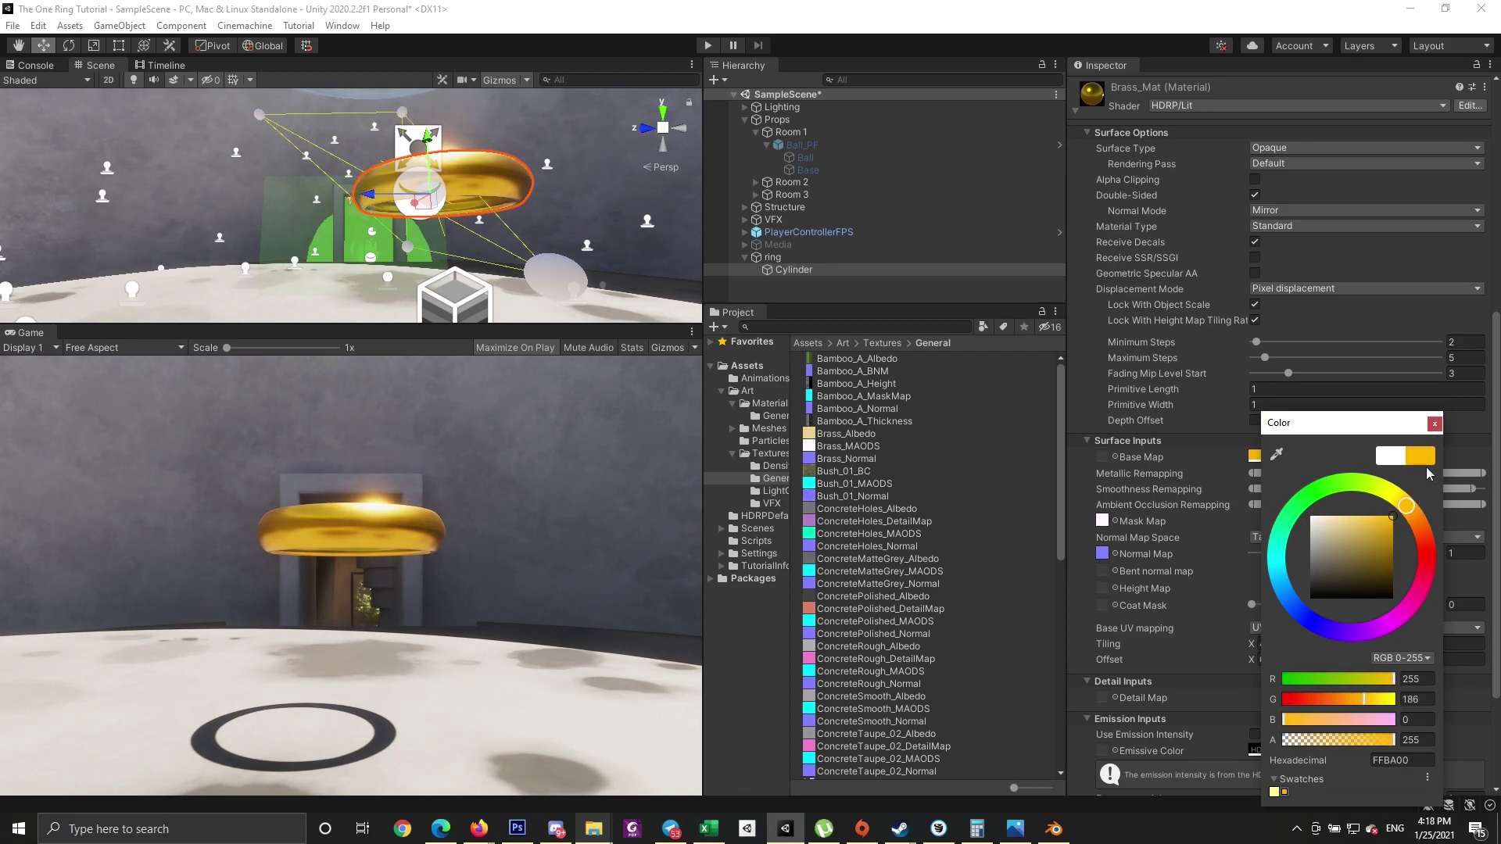
click(1436, 425)
- Set Brass_Mat's Coat Mask to 1 and adjust its base colour to FFB900
drag(1256, 603, 1437, 585)
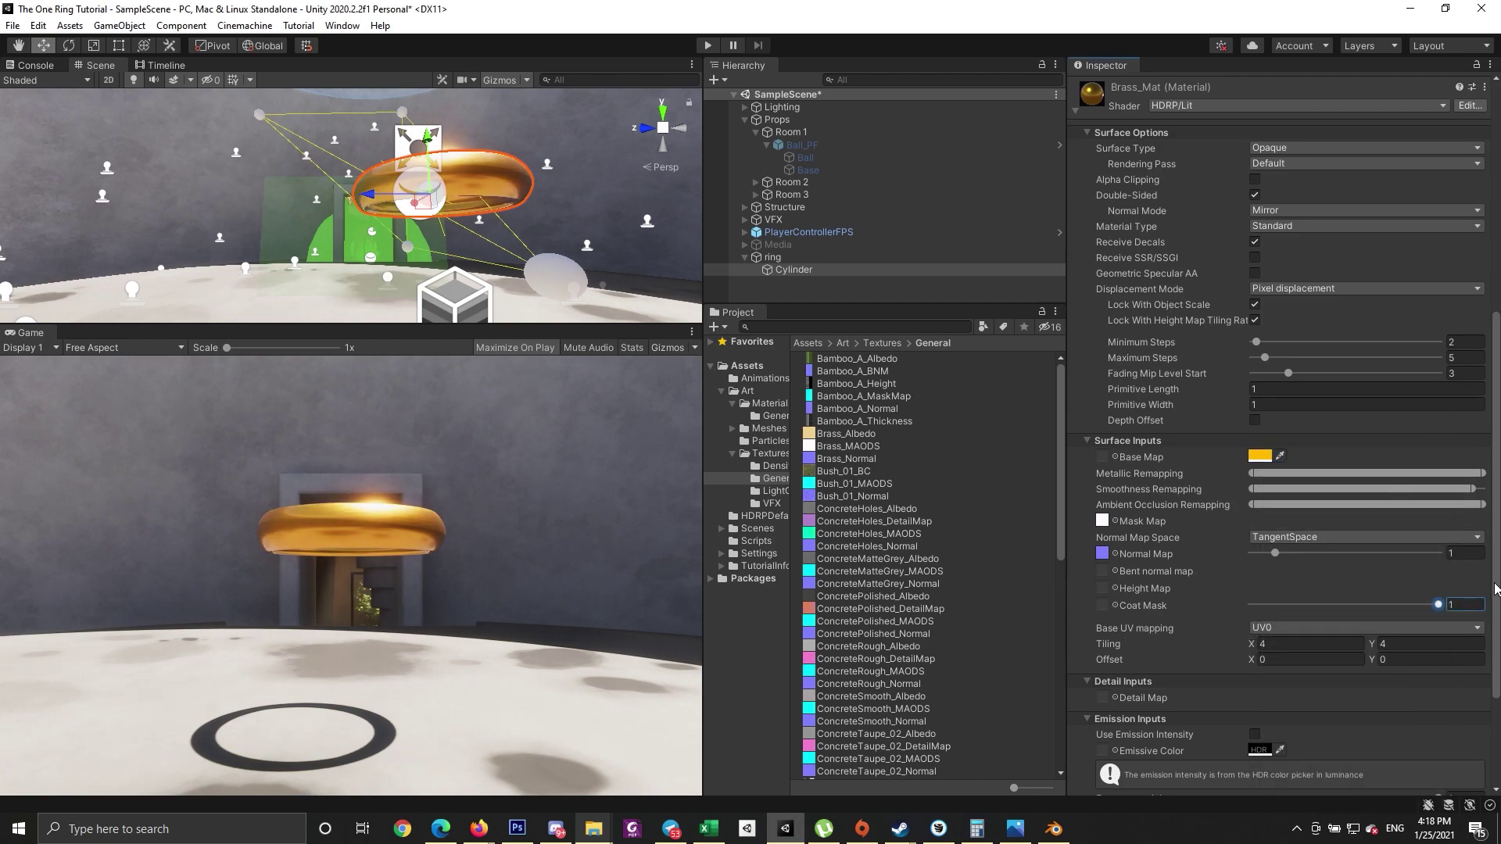
click(1259, 456)
drag(1410, 506, 1412, 505)
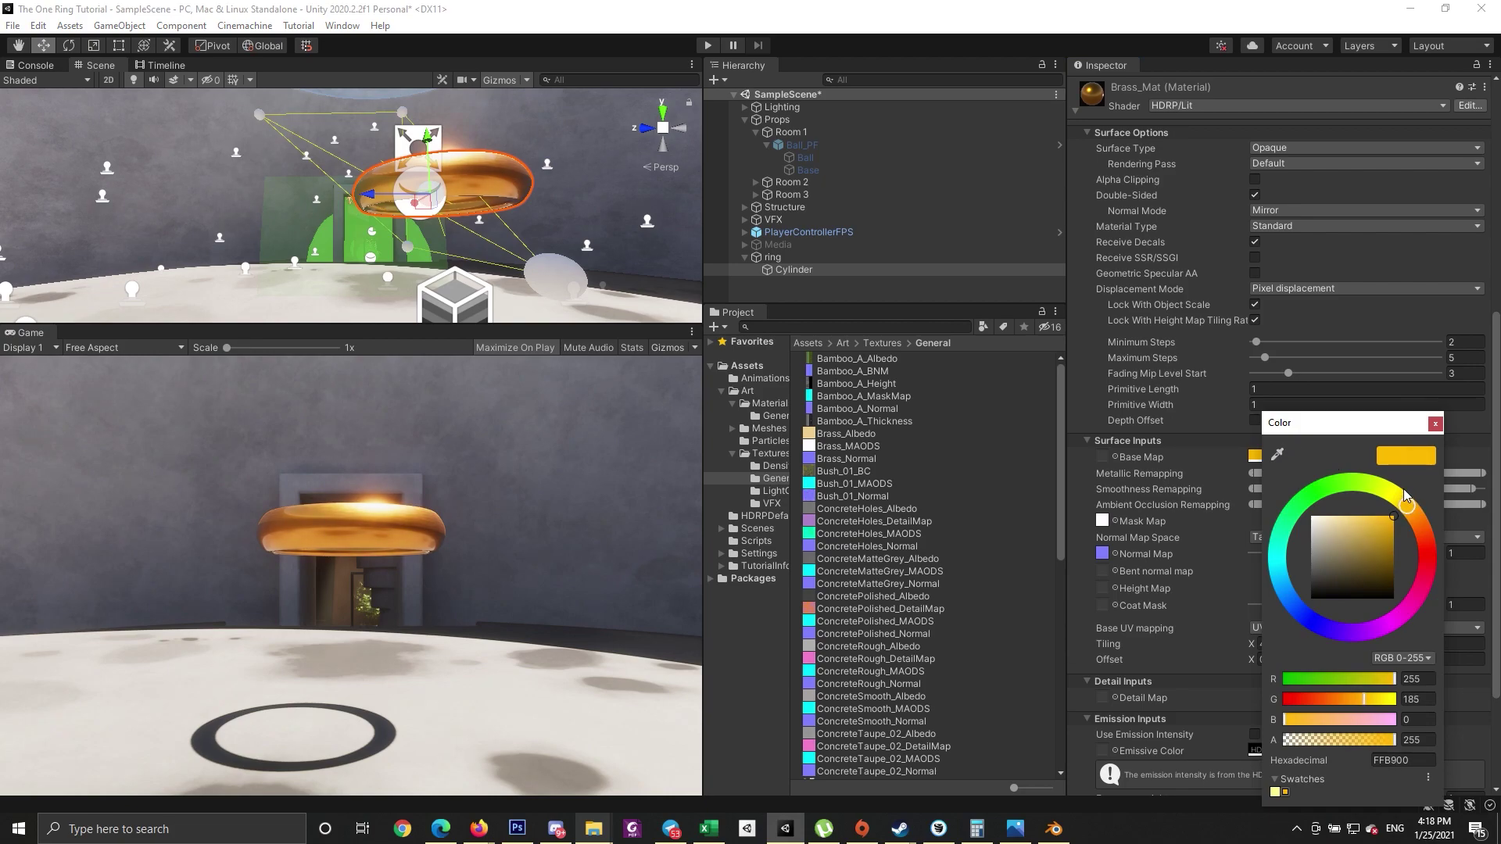
click(1436, 425)
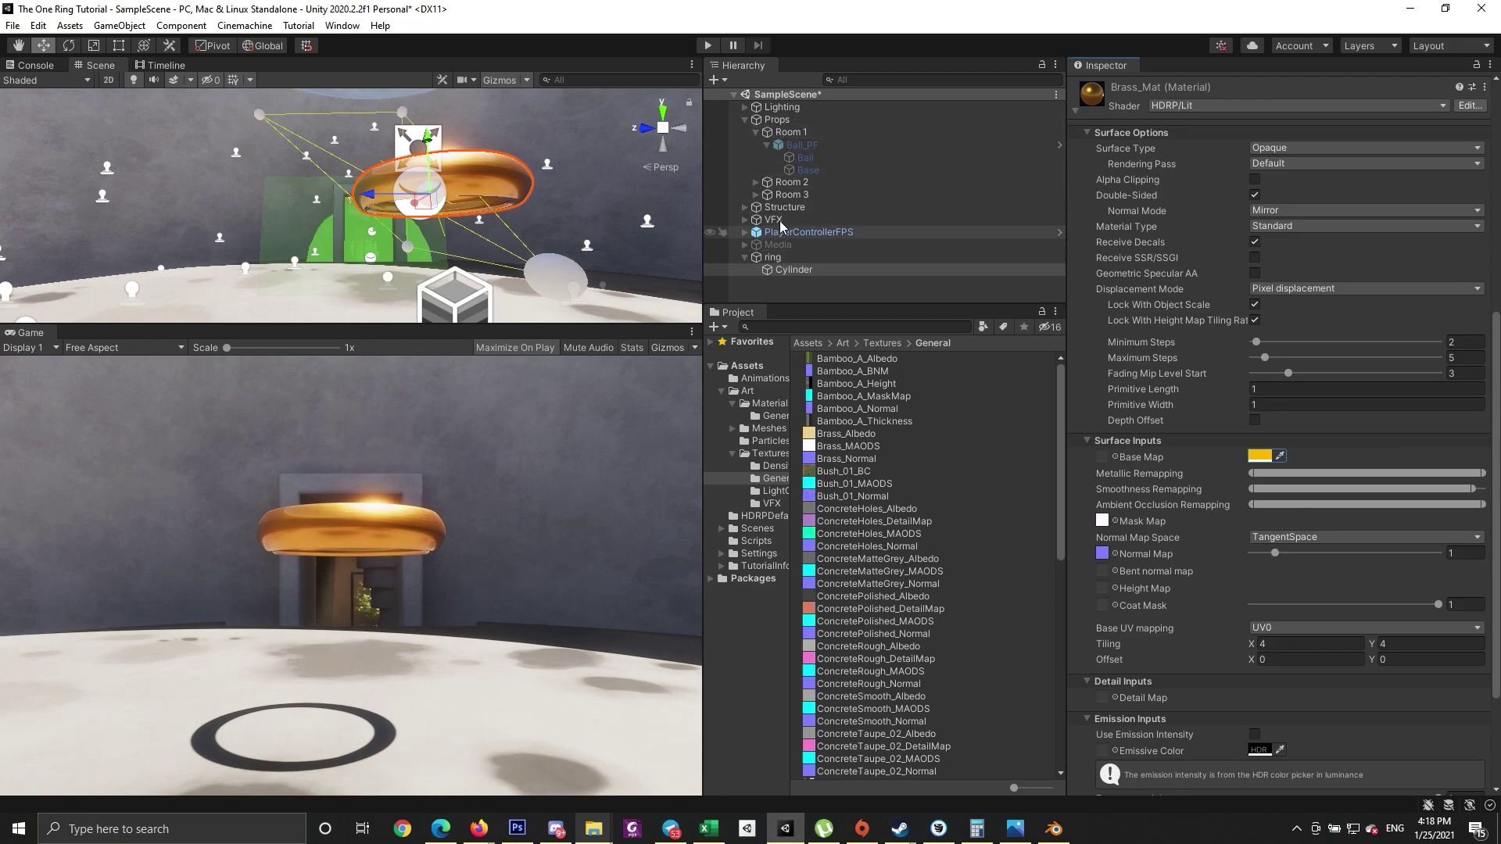
- Move PlayerControllerFPS's Main Camera closer to the ring, to about X 0.05, Y 1.01, Z 3.29
click(745, 232)
click(804, 245)
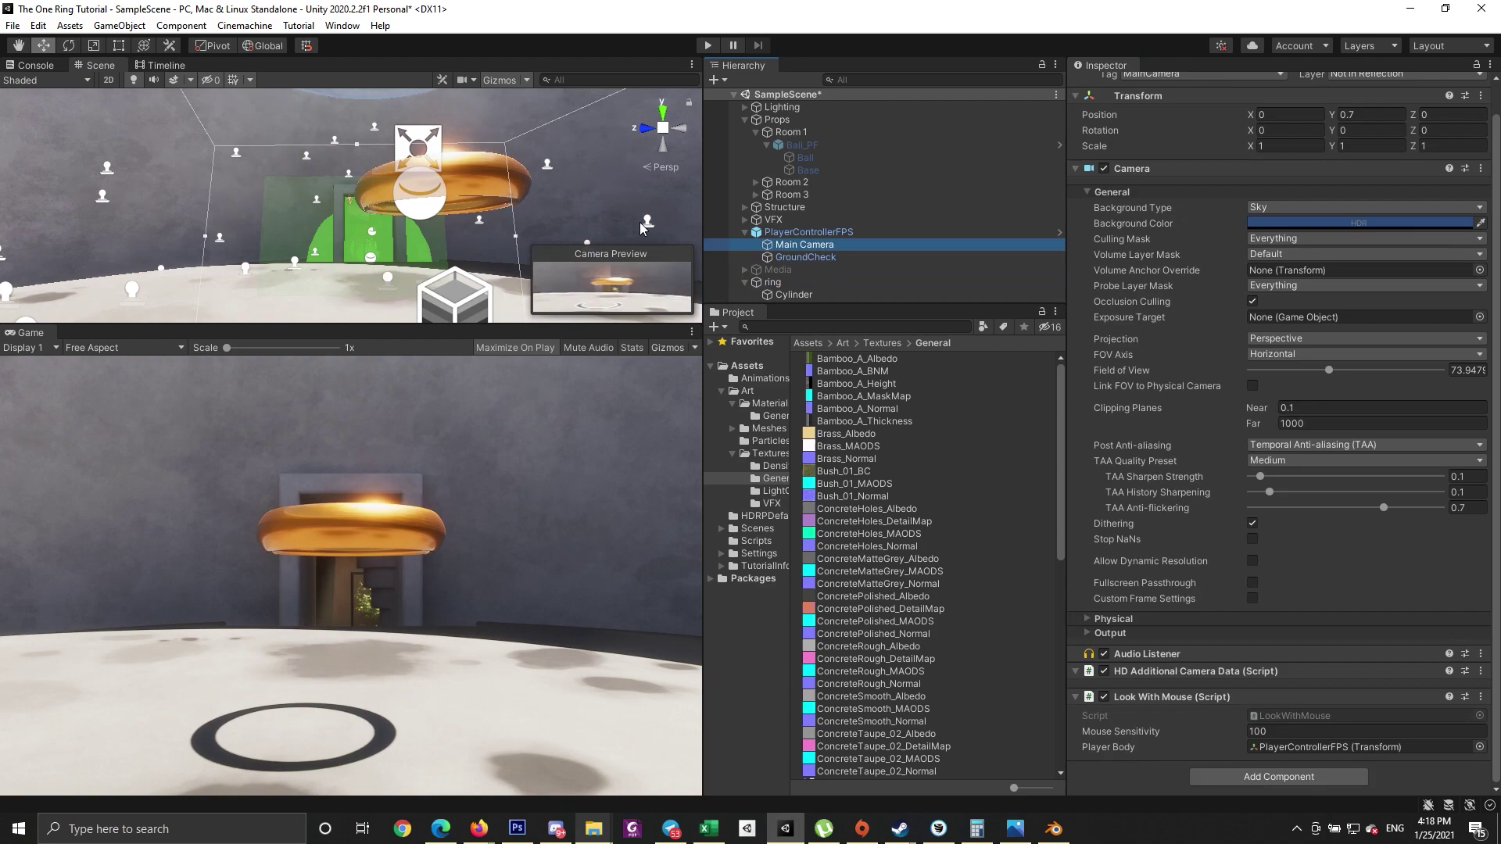
scroll(513, 191, down, 4)
drag(422, 167, 366, 233)
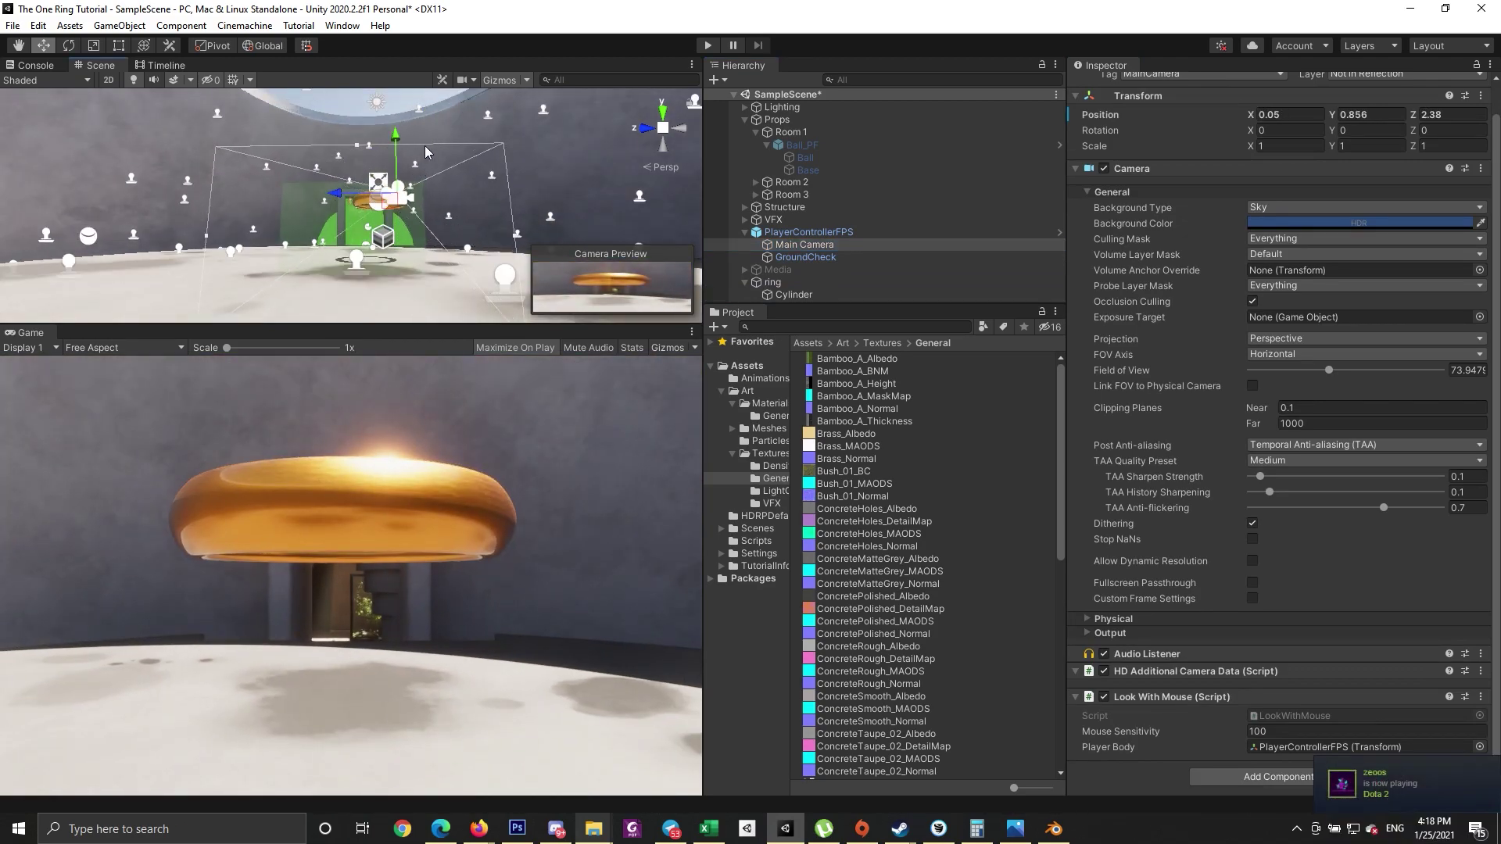
drag(396, 141, 396, 129)
right_drag(388, 208, 430, 212)
alt+drag(431, 212, 473, 205)
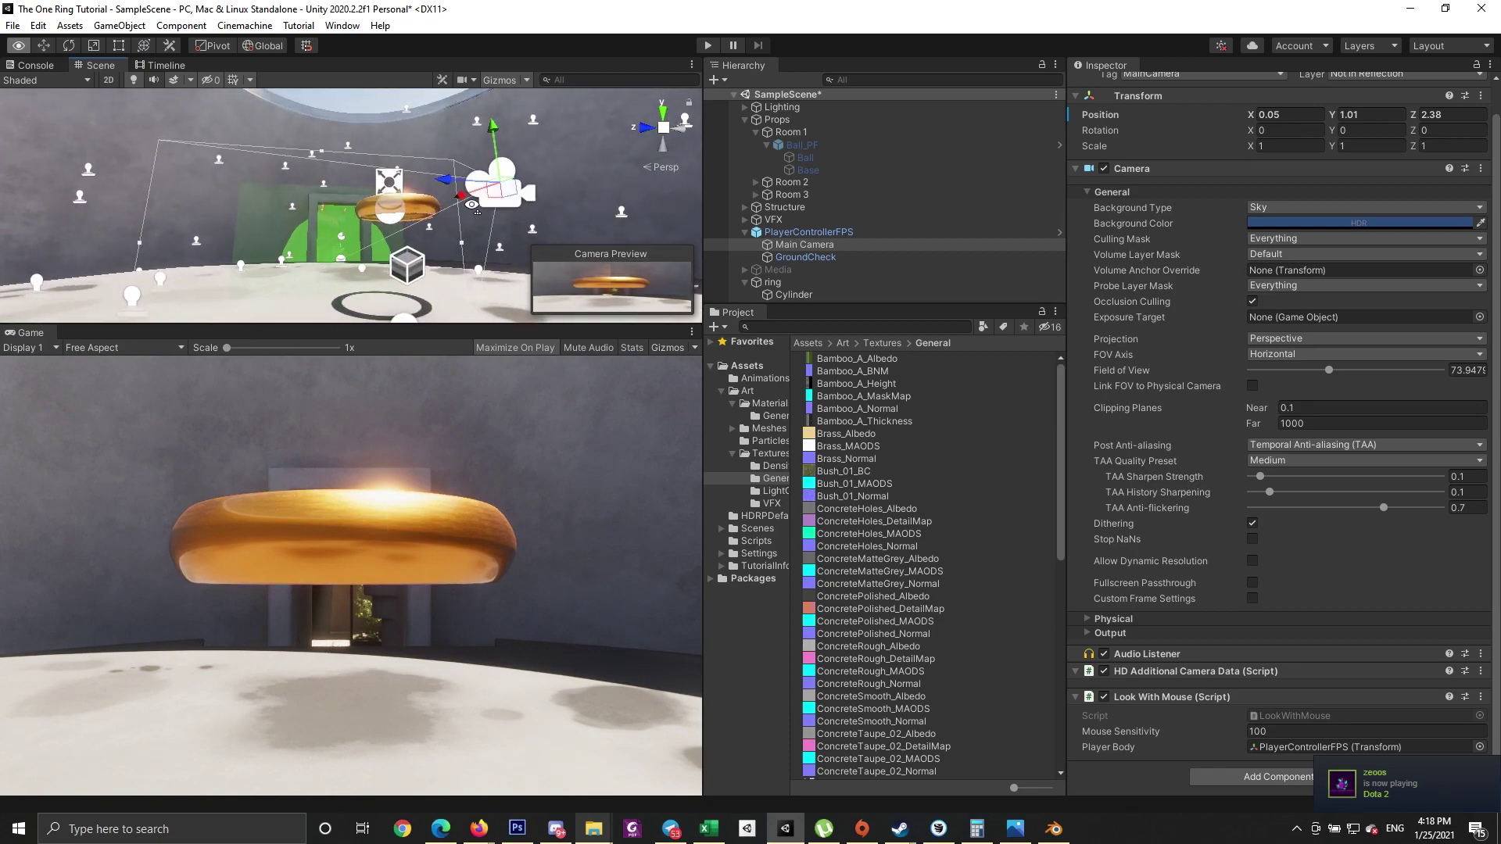
right_drag(473, 204, 469, 203)
drag(444, 196, 403, 205)
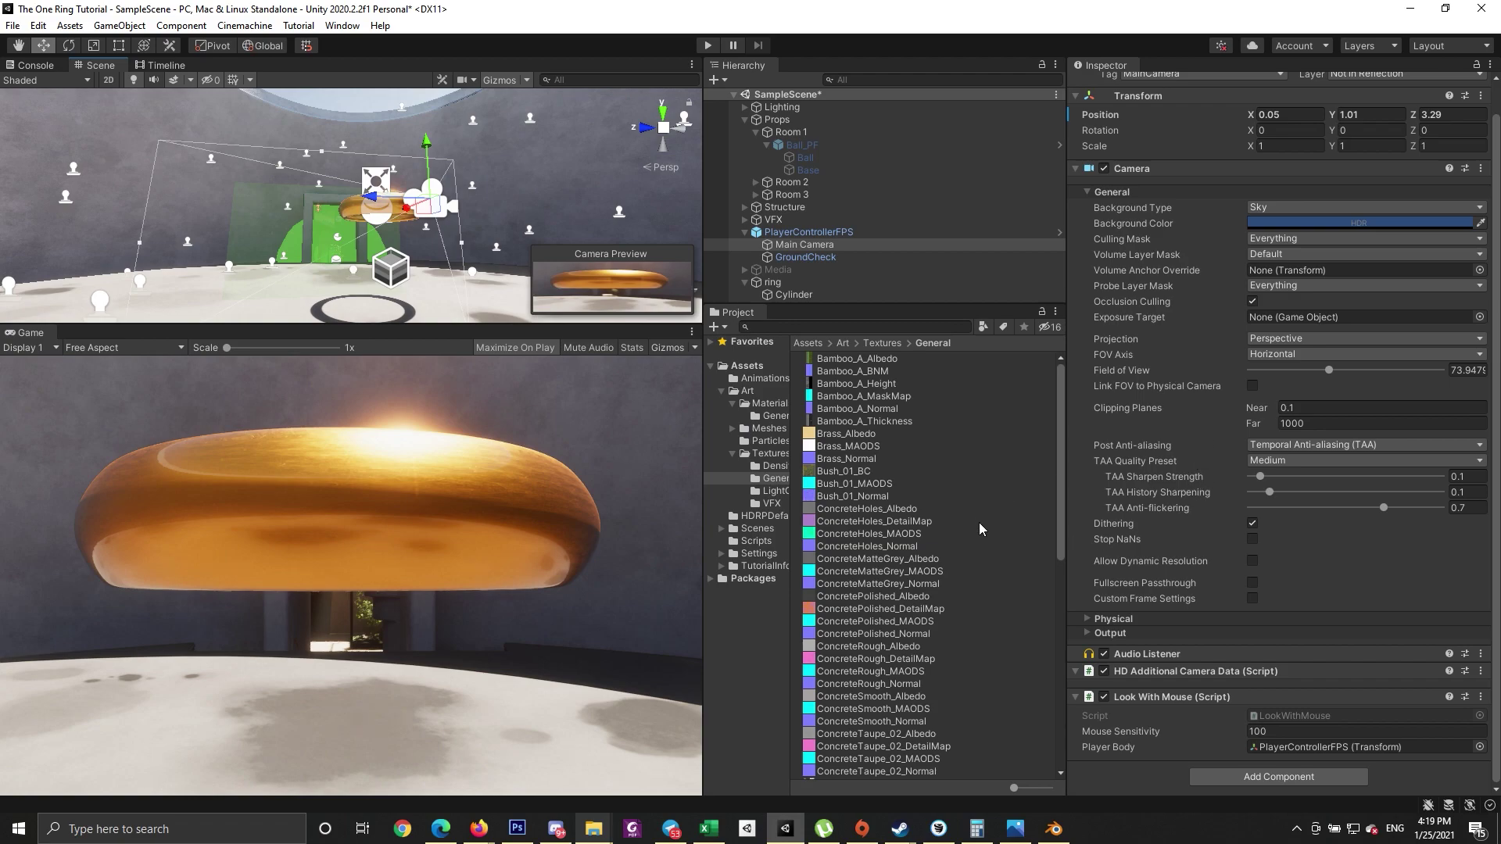
- Try the material of the ring's Cylinder without its Brass_MAODS mask map
click(796, 294)
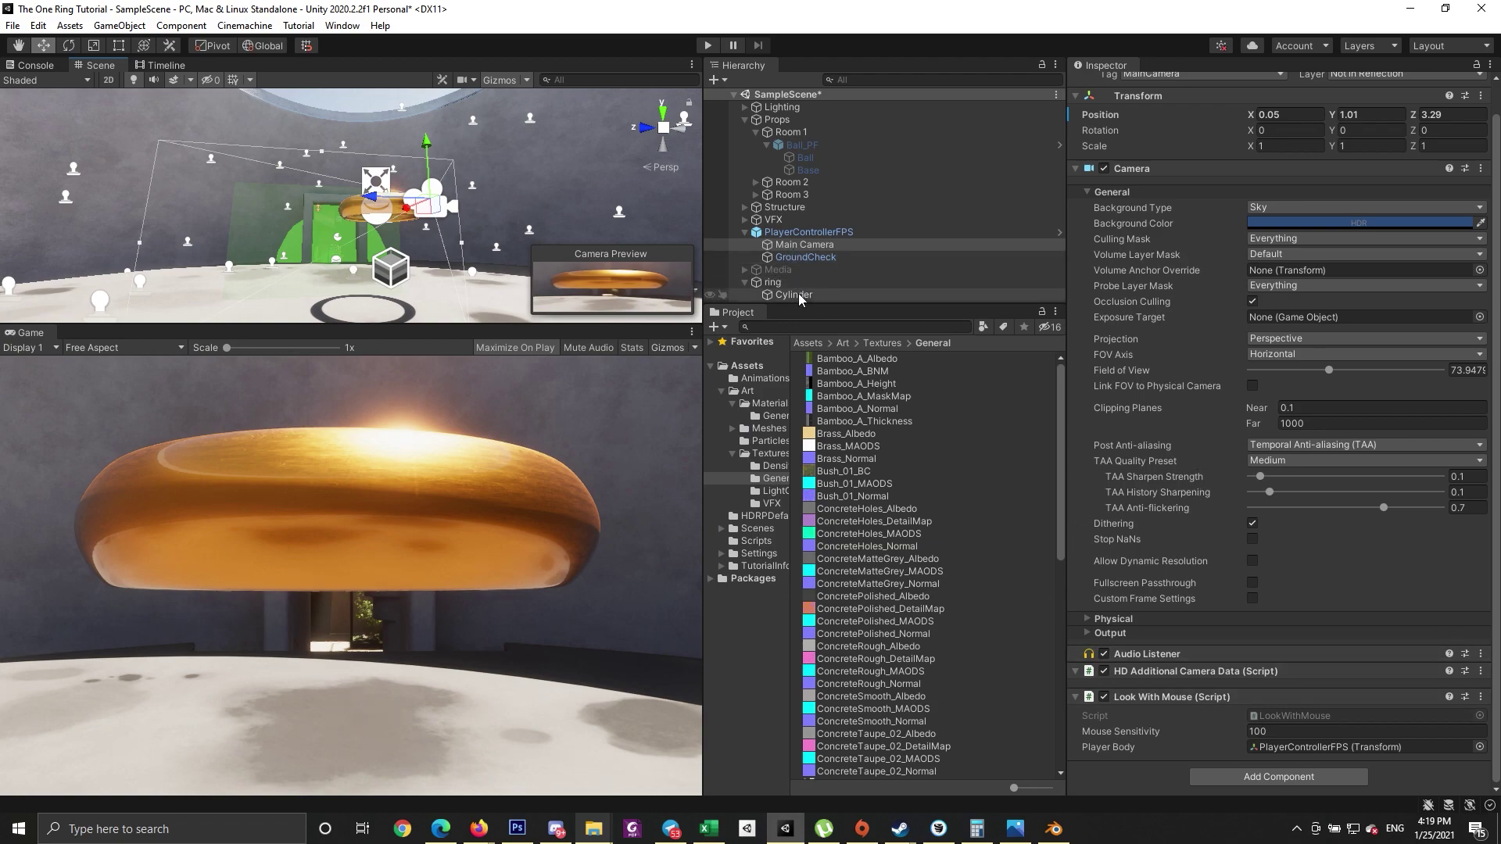
scroll(1222, 506, down, 10)
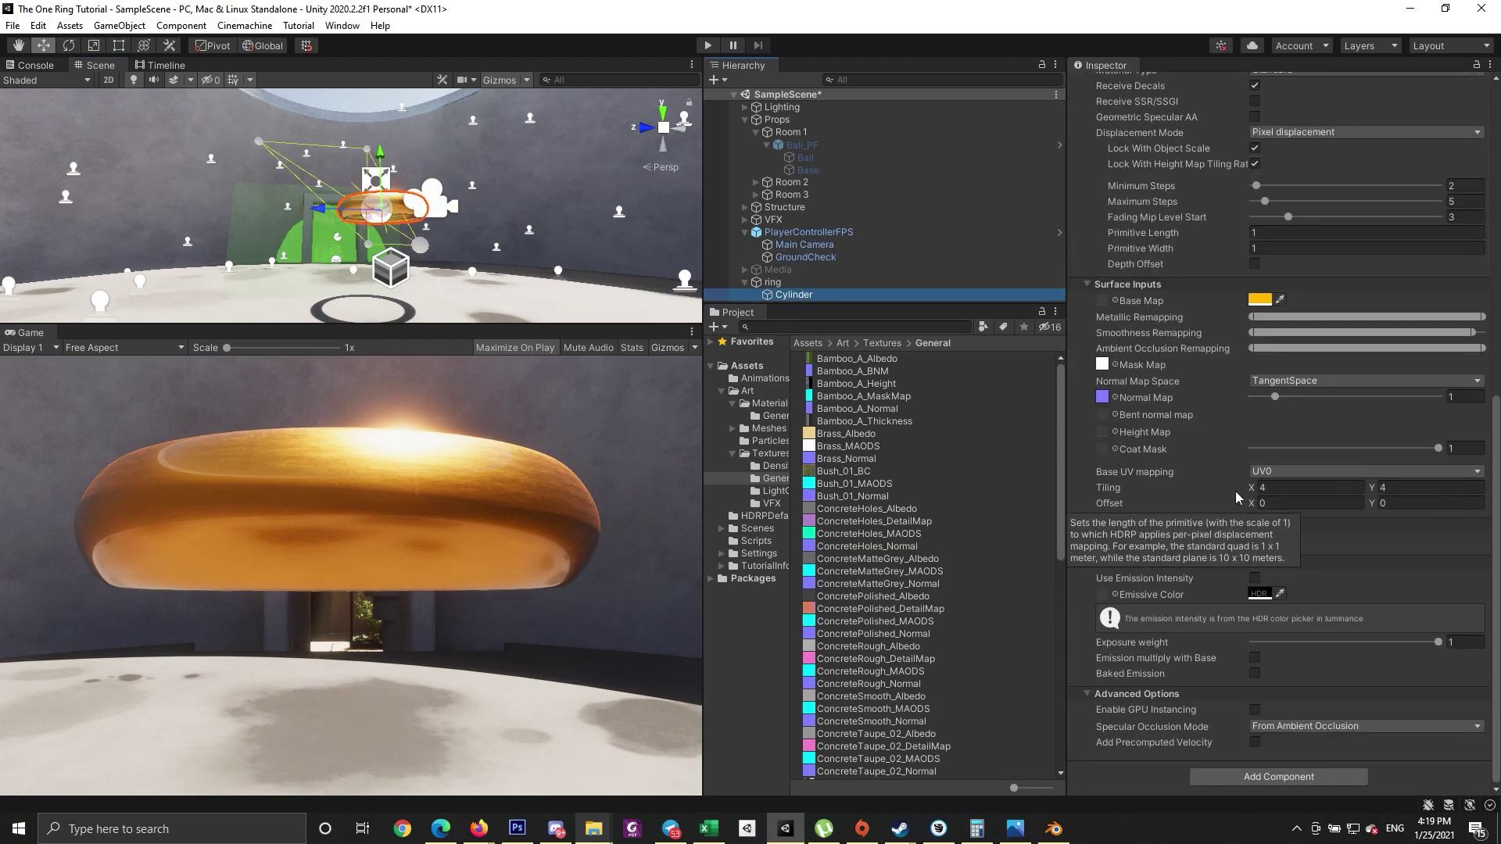
click(1103, 365)
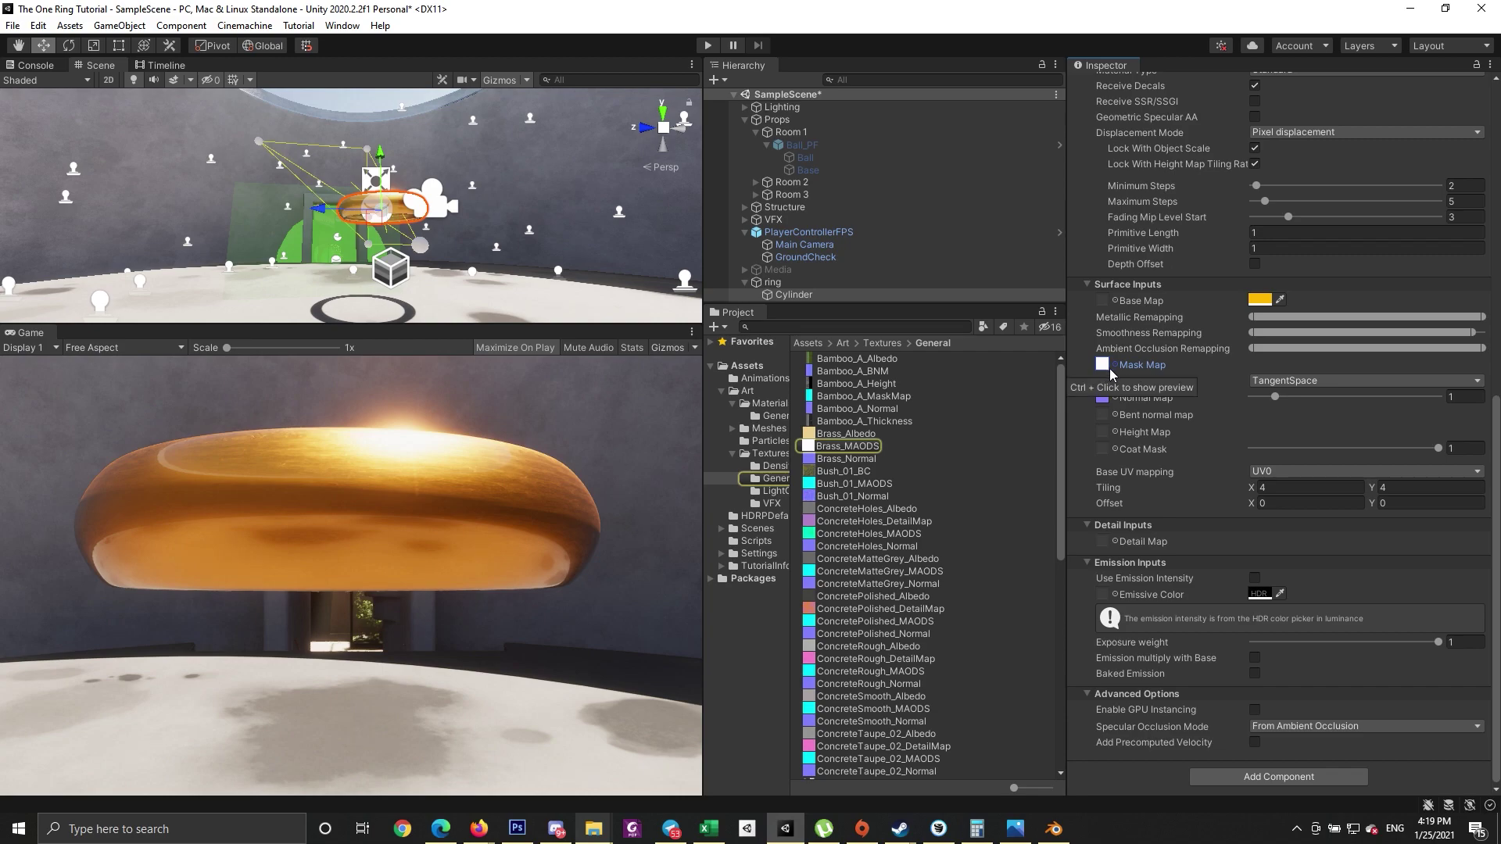
key(Delete)
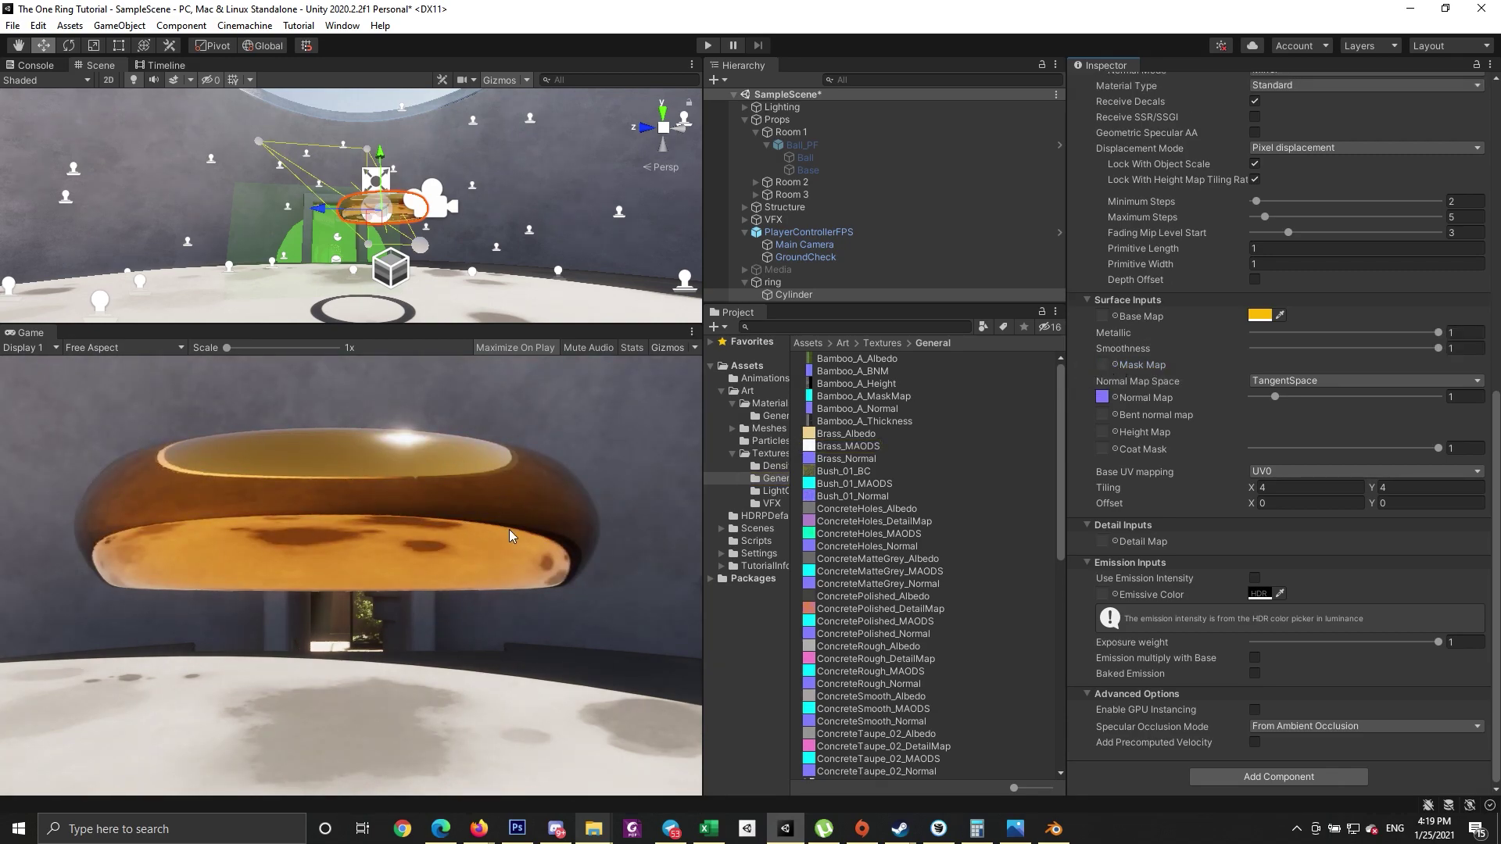
key(ctrl+z)
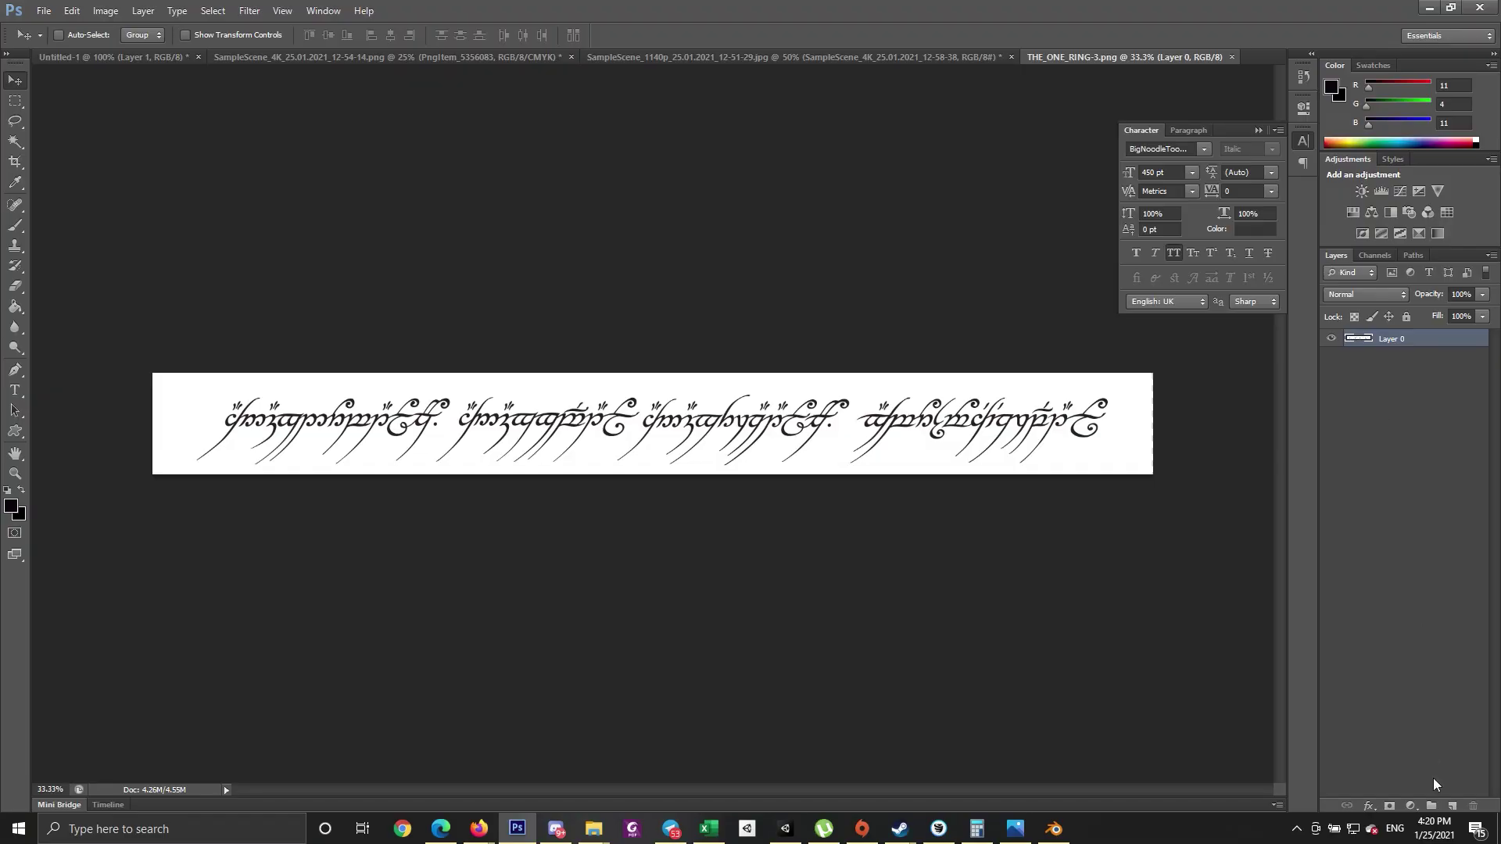
- Switch to Photoshop, delete Layer 0 from the THE_ONE_RING-3.png inscription, and return to Unity
click(1452, 806)
ctrl+click(1390, 341)
click(1390, 341)
key(ctrl+z)
click(1452, 806)
click(1394, 356)
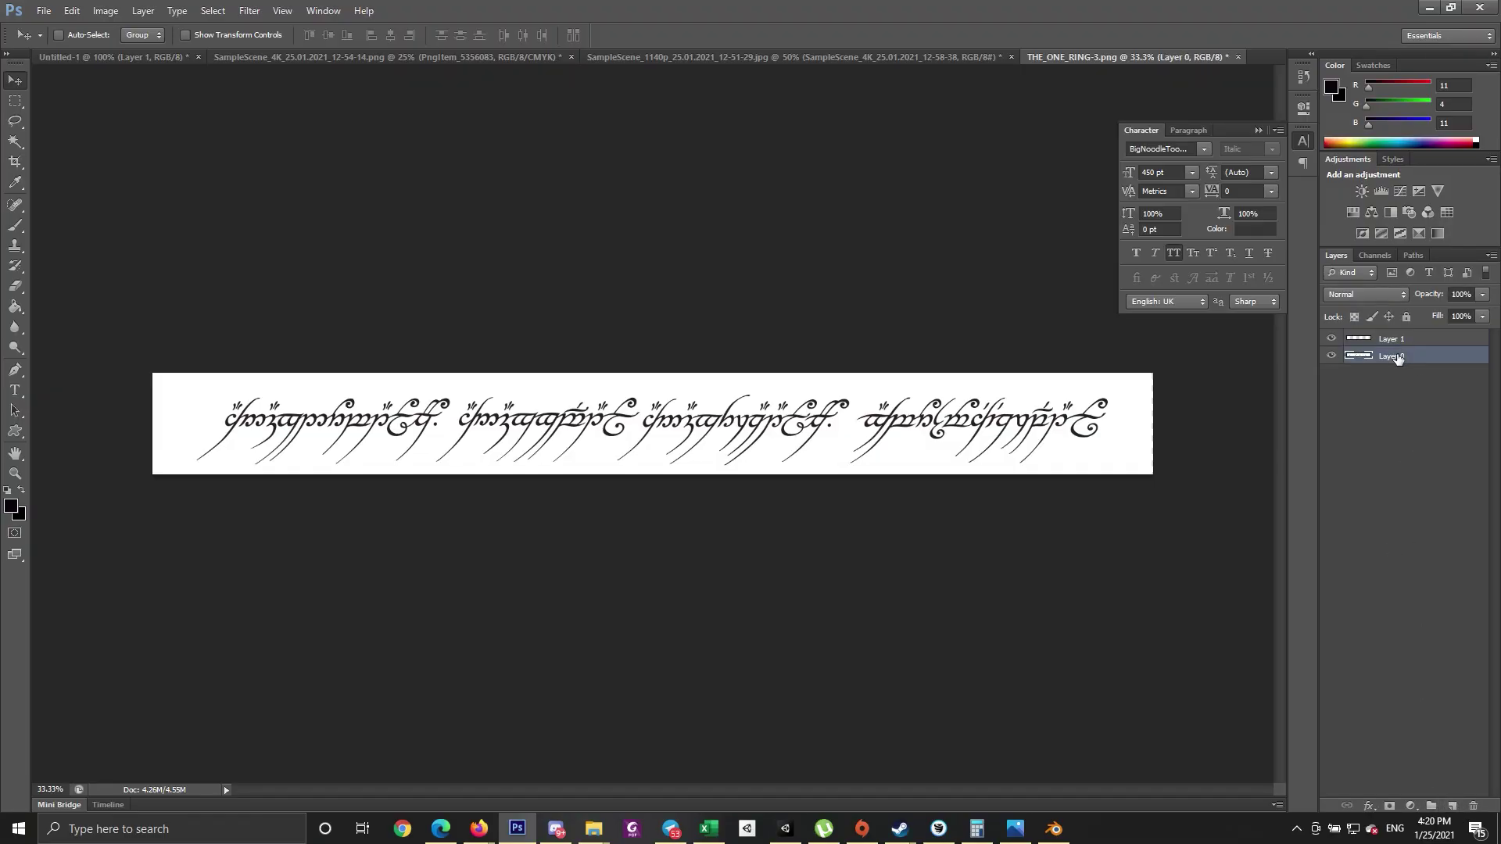
key(Delete)
click(785, 829)
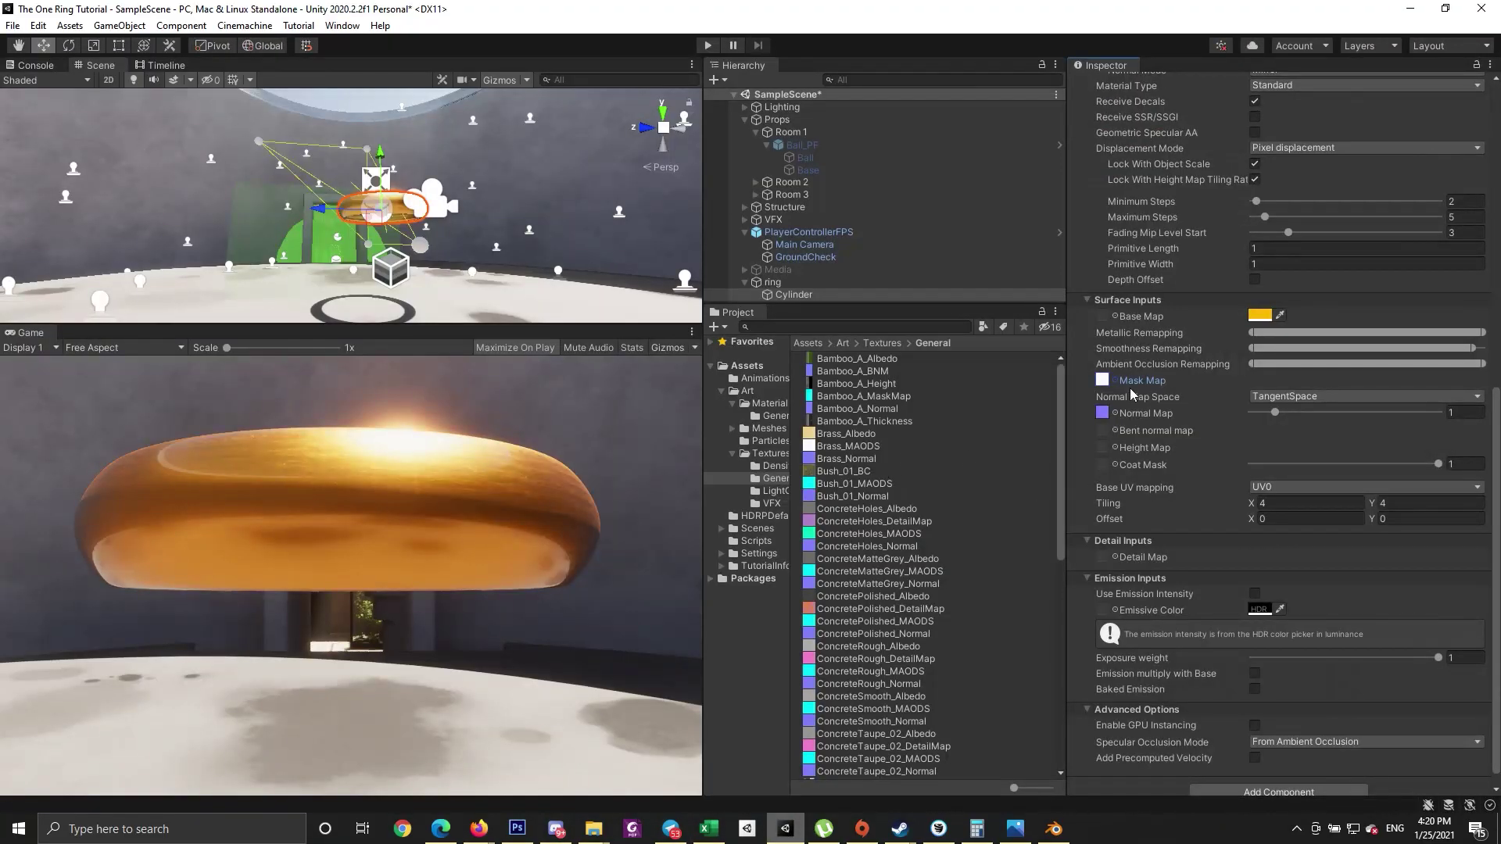
drag(840, 451, 948, 426)
drag(674, 422, 1124, 422)
click(785, 34)
drag(1049, 496, 276, 436)
shift+click(1394, 360)
shift+click(1395, 393)
key(ctrl+alt+a)
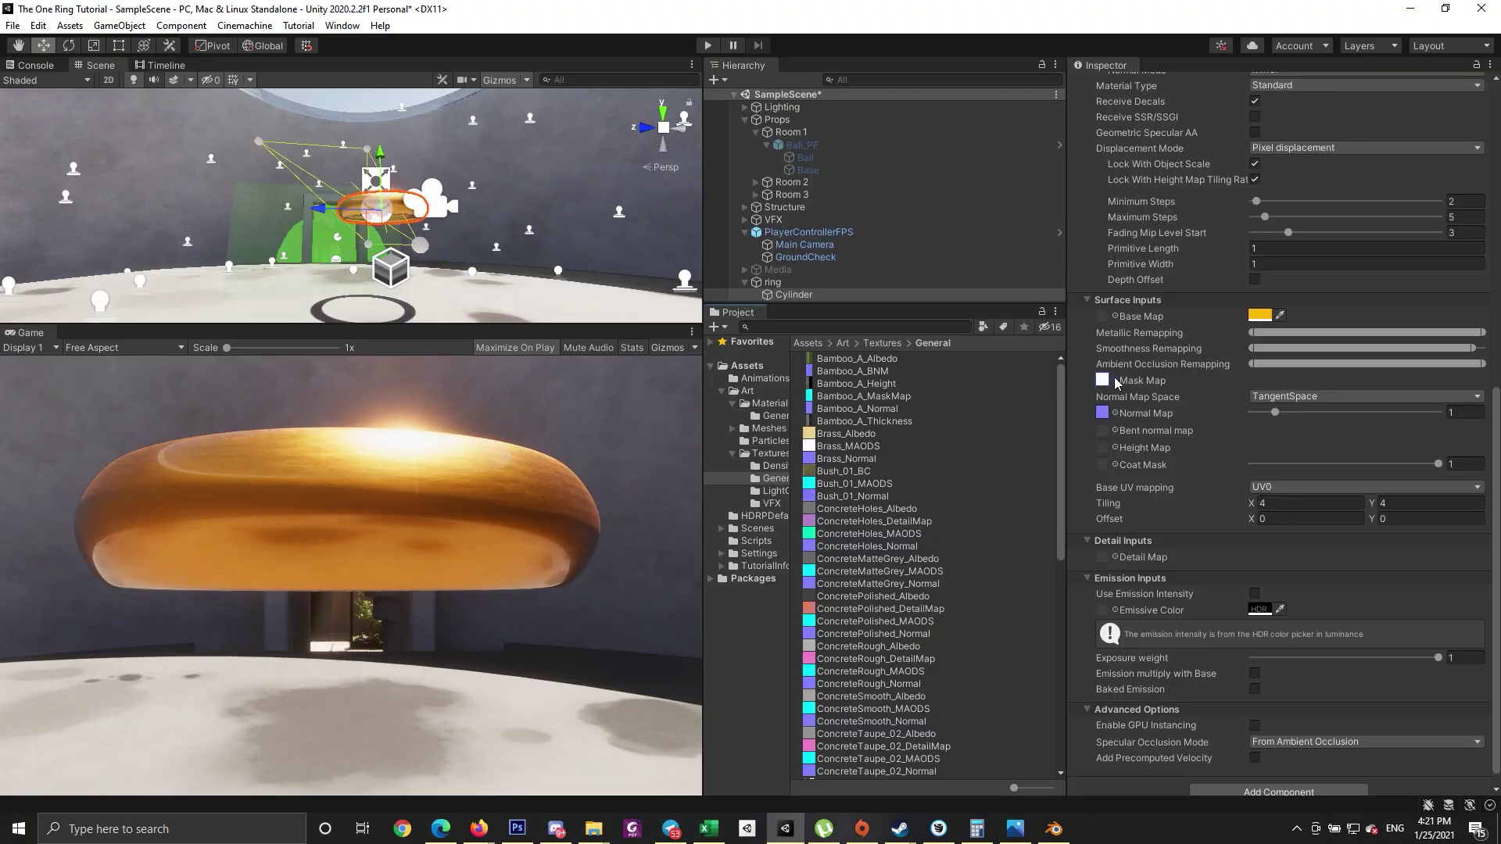
- Search the textures for "ring" and assign ringMask as Brass_Mat's Mask Map
click(1114, 316)
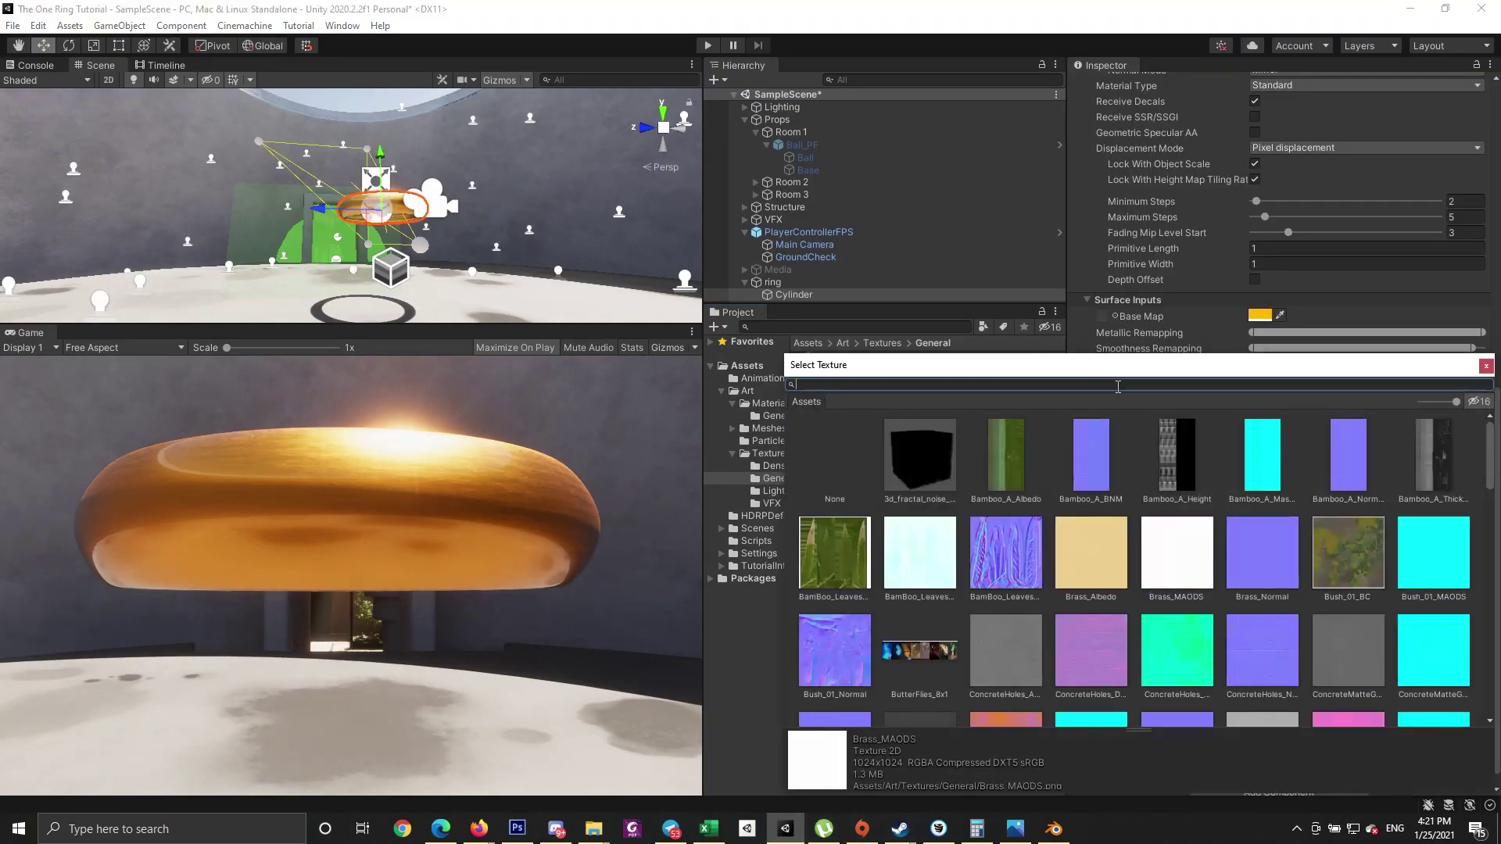
text(ring)
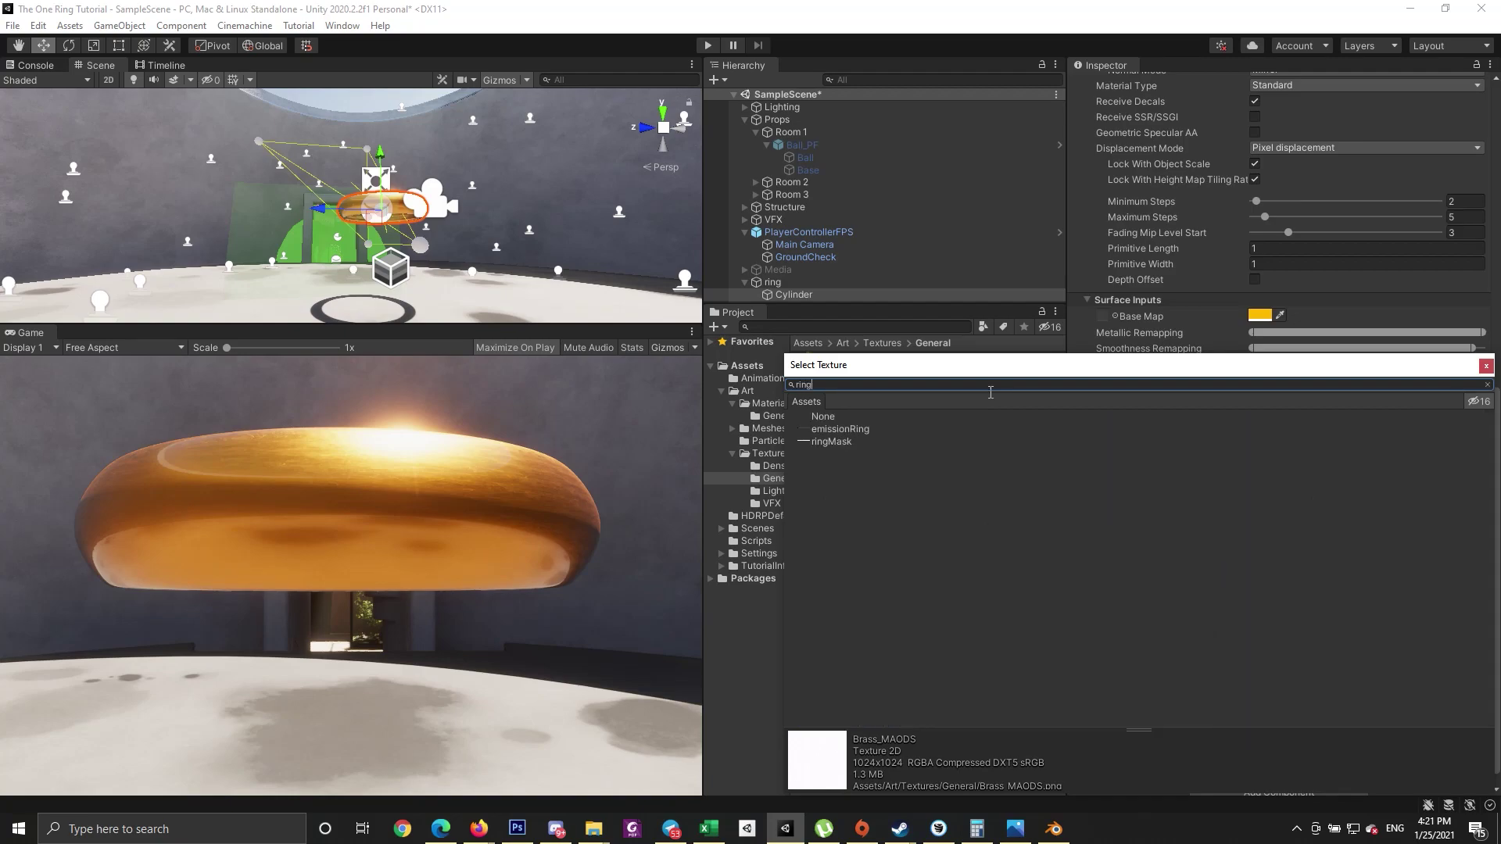
double_click(826, 445)
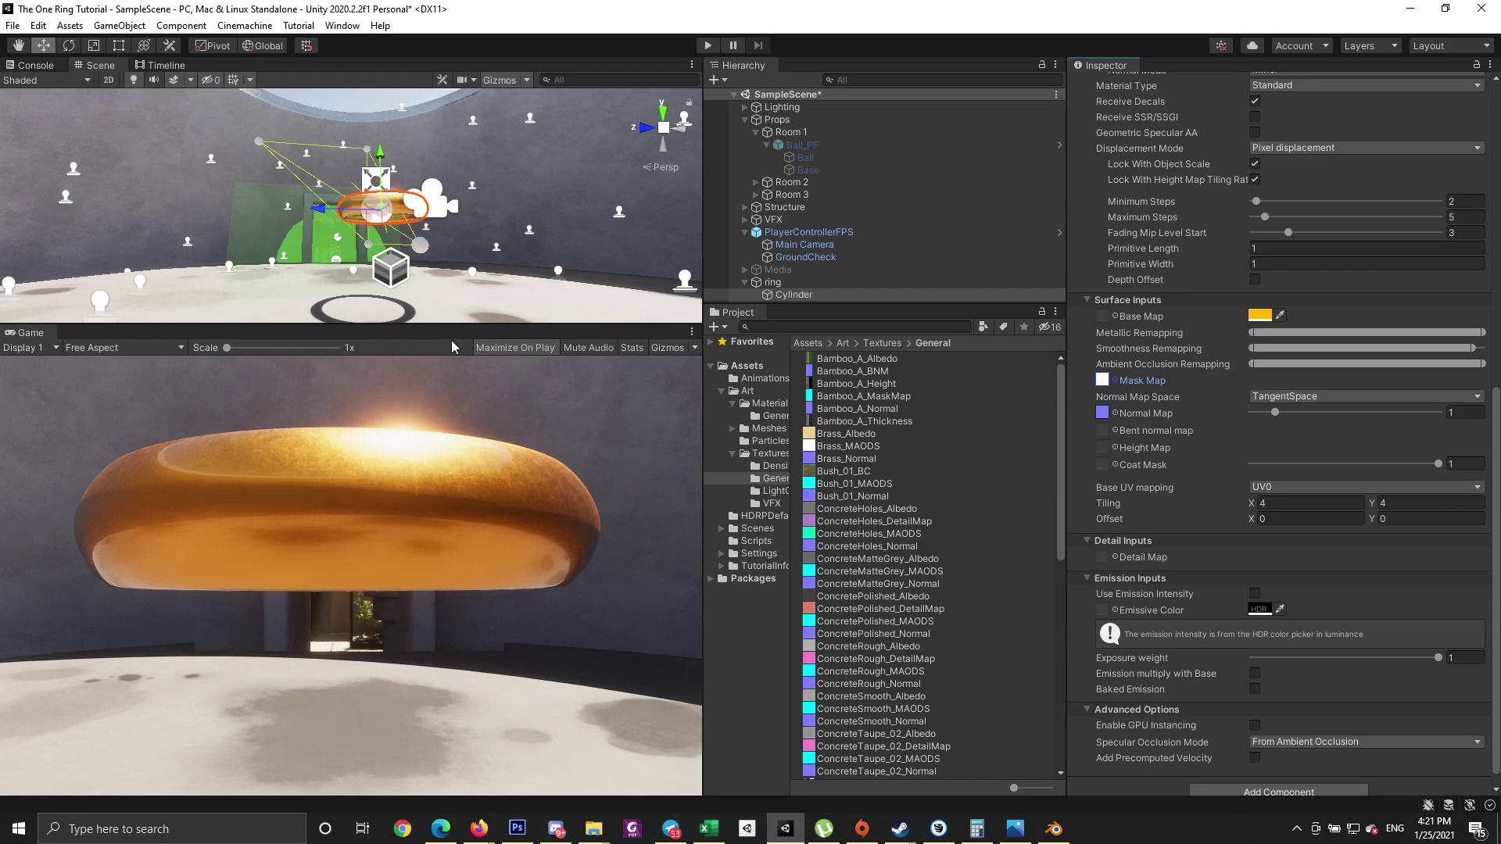
- Activate the Rotate tool for the ring's Cylinder
key(e)
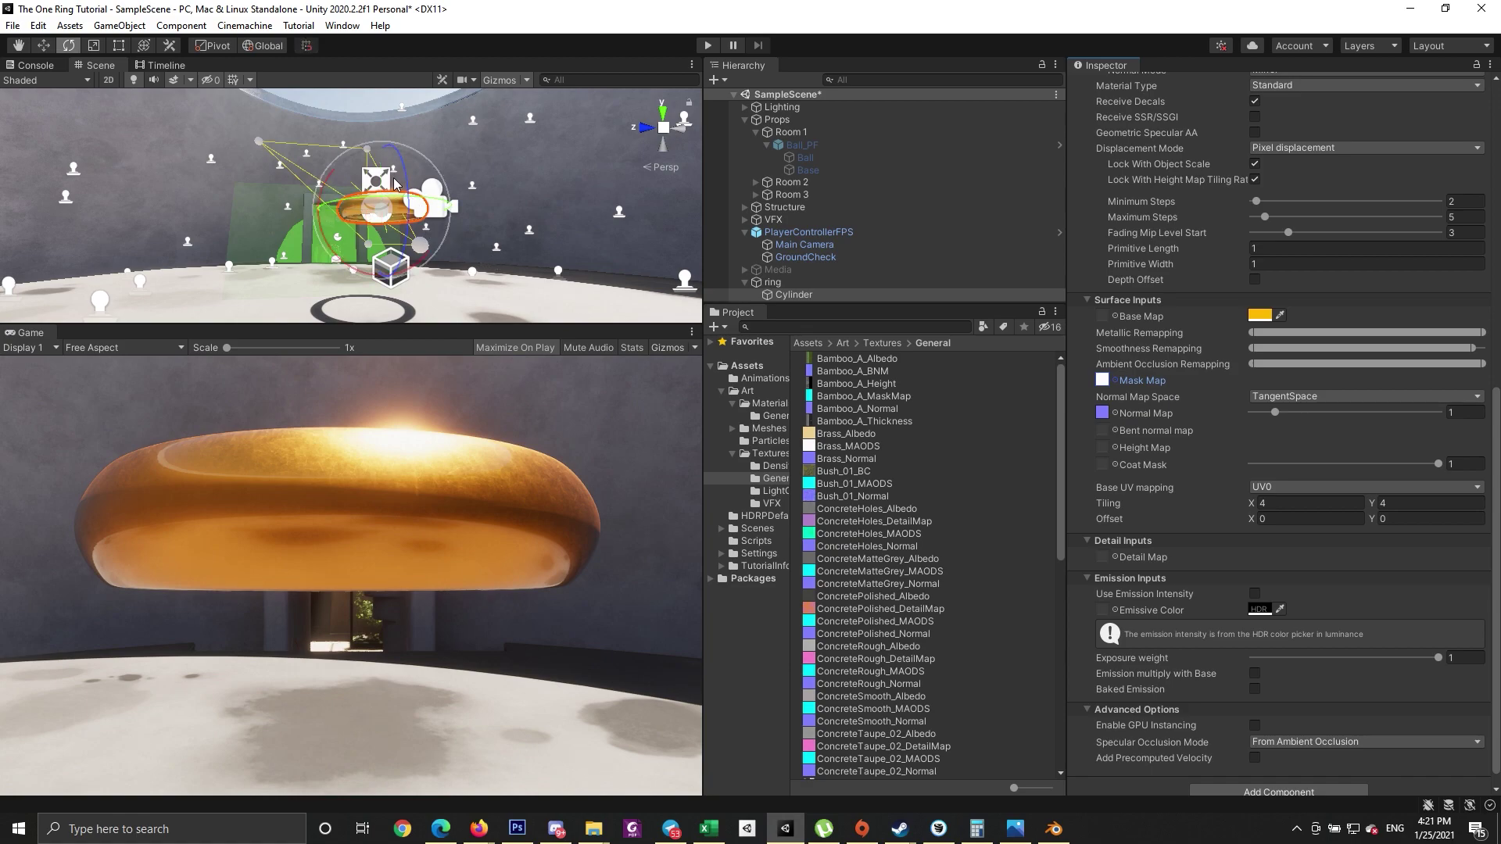